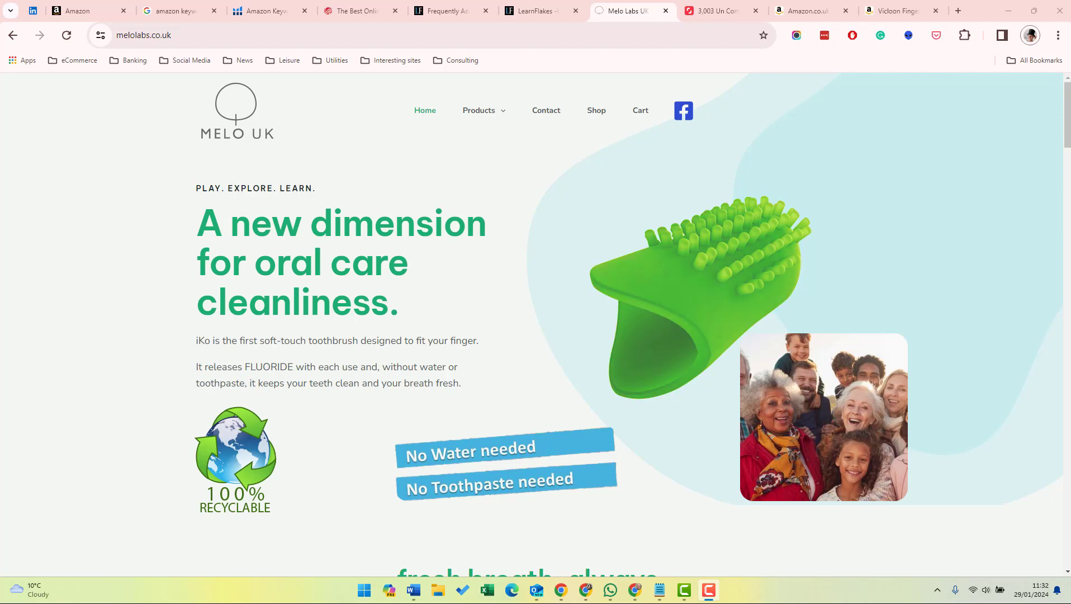
Copy "soft-touch toothbrush" from the Word keyword list into the Amazon search box on the Vicloon product page to check its suggestions.
{"action": "left_click", "coordinate": [413, 590]}
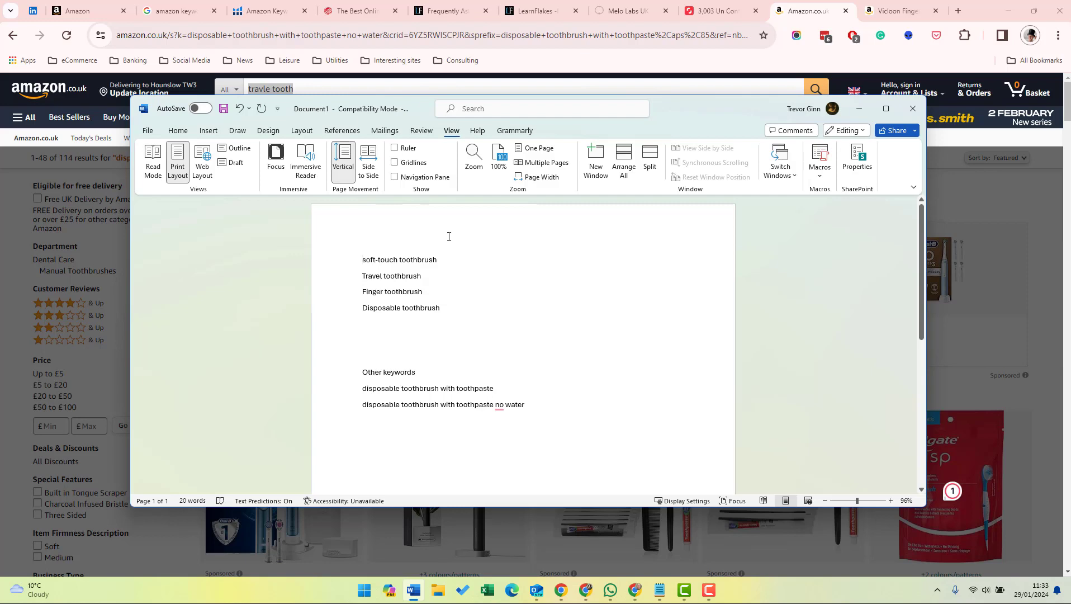
{"action": "left_click", "coordinate": [353, 257]}
{"action": "key", "text": "ctrl+c"}
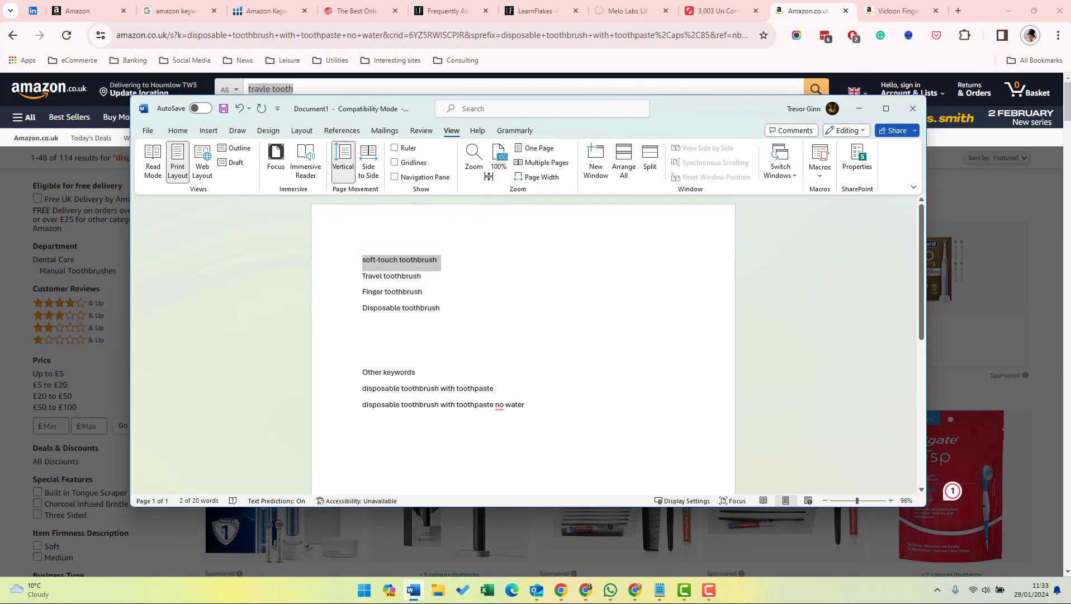
{"action": "left_click", "coordinate": [880, 18]}
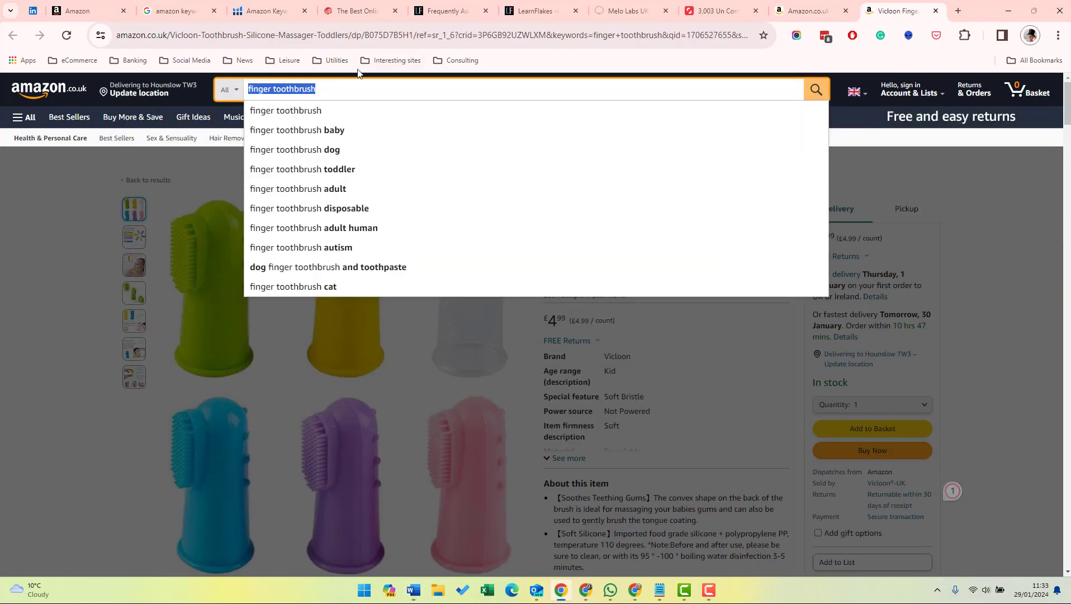
{"action": "key", "text": "ctrl+v"}
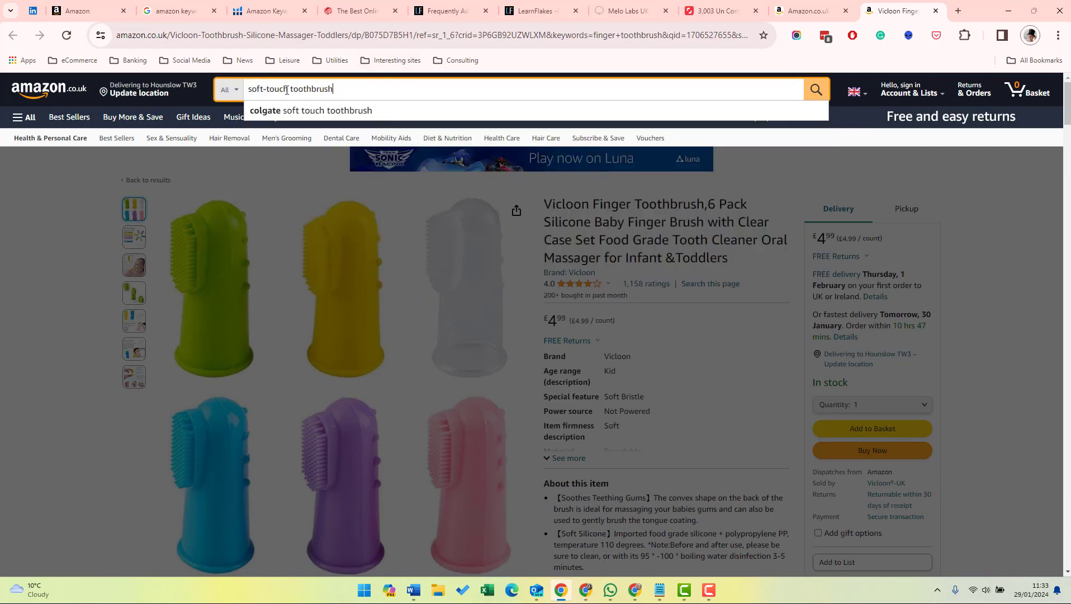
Check Amazon's search suggestions for "soft toothbrush", and change the term to "travel toothbrush" to compare its suggestions.
{"action": "double_click", "coordinate": [278, 90]}
{"action": "key", "text": "BackSpace"}
{"action": "key", "text": "BackSpace"}
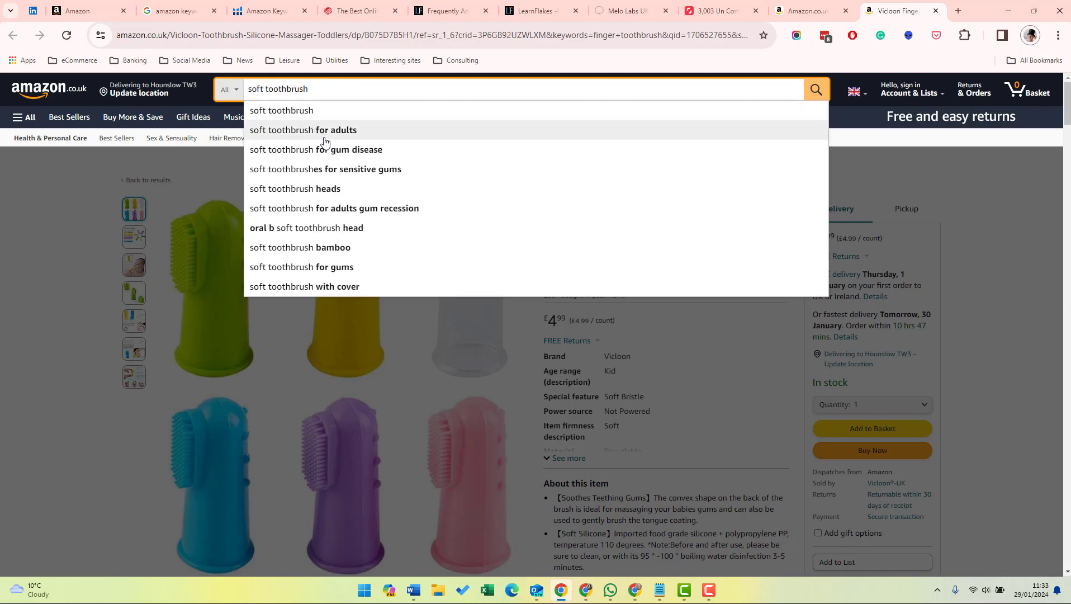
{"action": "double_click", "coordinate": [259, 90]}
{"action": "type", "text": "travel"}
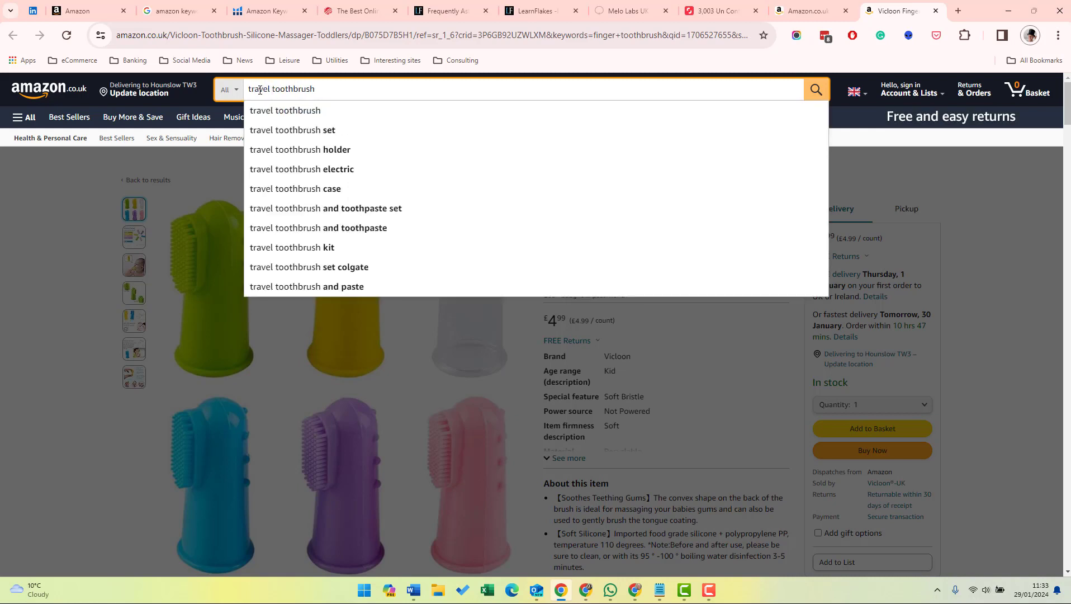
Switch to the Word document and add the keyword "Travel toothbrush with toothpaste" below "Disposable toothbrush".
{"action": "key", "text": "alt+Tab"}
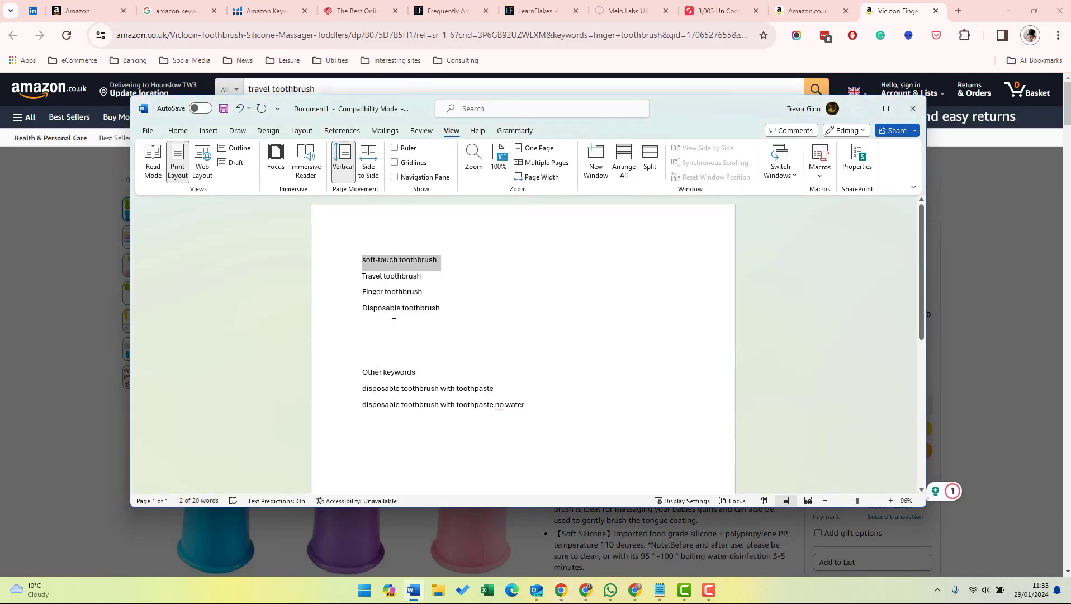
{"action": "left_click", "coordinate": [402, 322]}
{"action": "type", "text": "travel toot"}
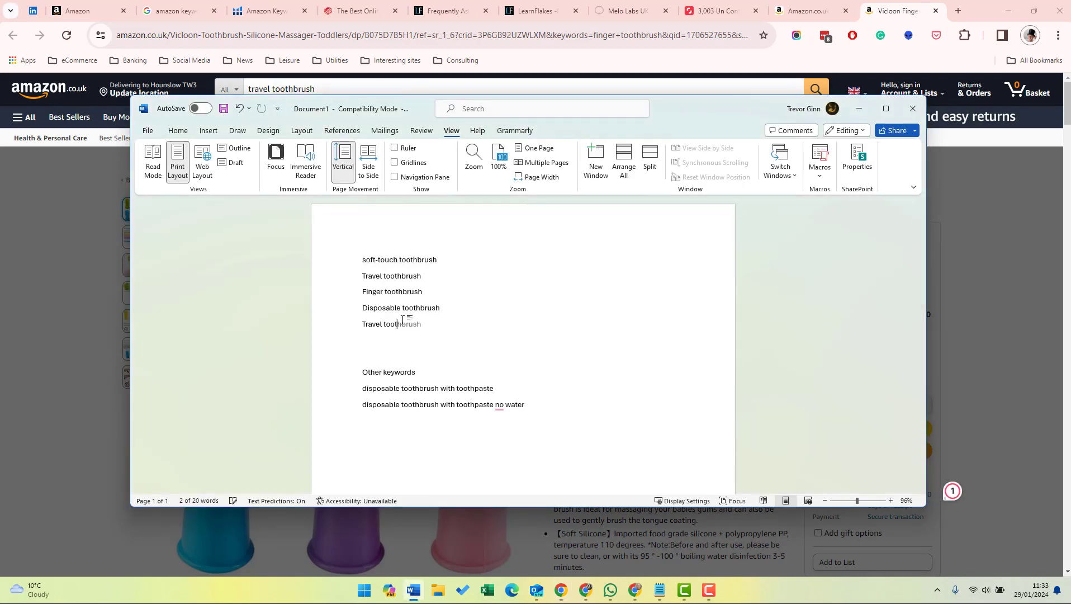
{"action": "type", "text": "hbrush with toothpaste"}
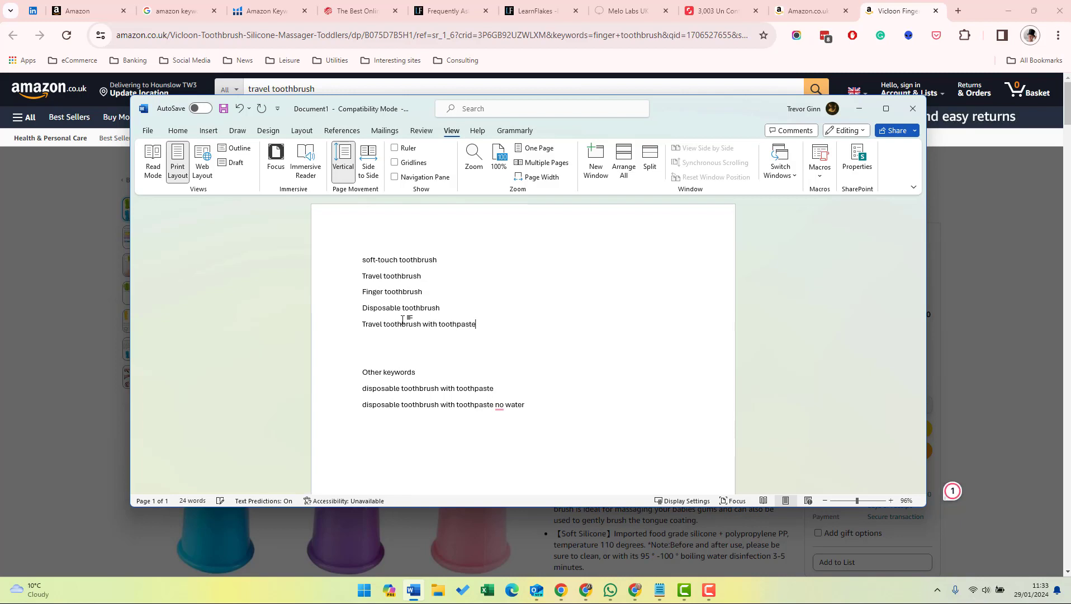
{"action": "key", "text": "Return"}
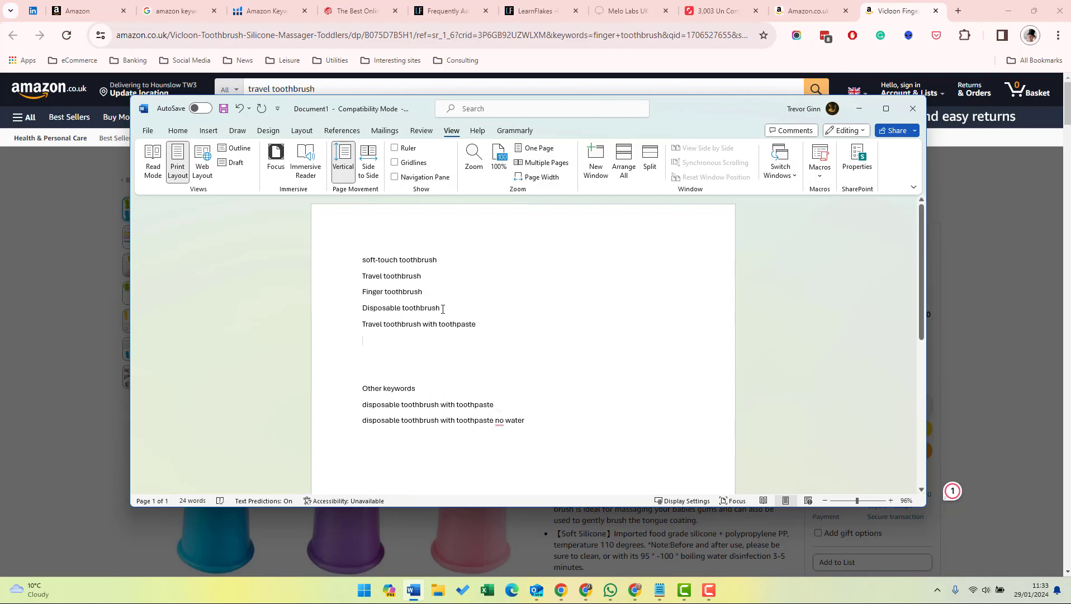
Copy "Disposable toothbrush" from the keyword list into the search box of the Amazon results page to check its suggestions.
{"action": "triple_click", "coordinate": [442, 310]}
{"action": "key", "text": "ctrl+c"}
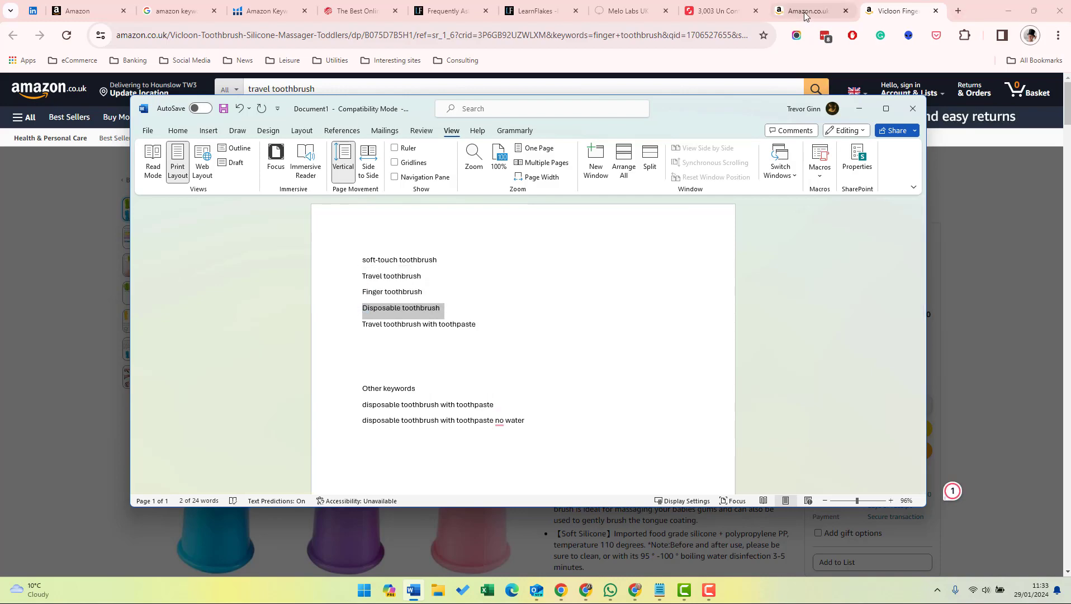
{"action": "left_click", "coordinate": [805, 16]}
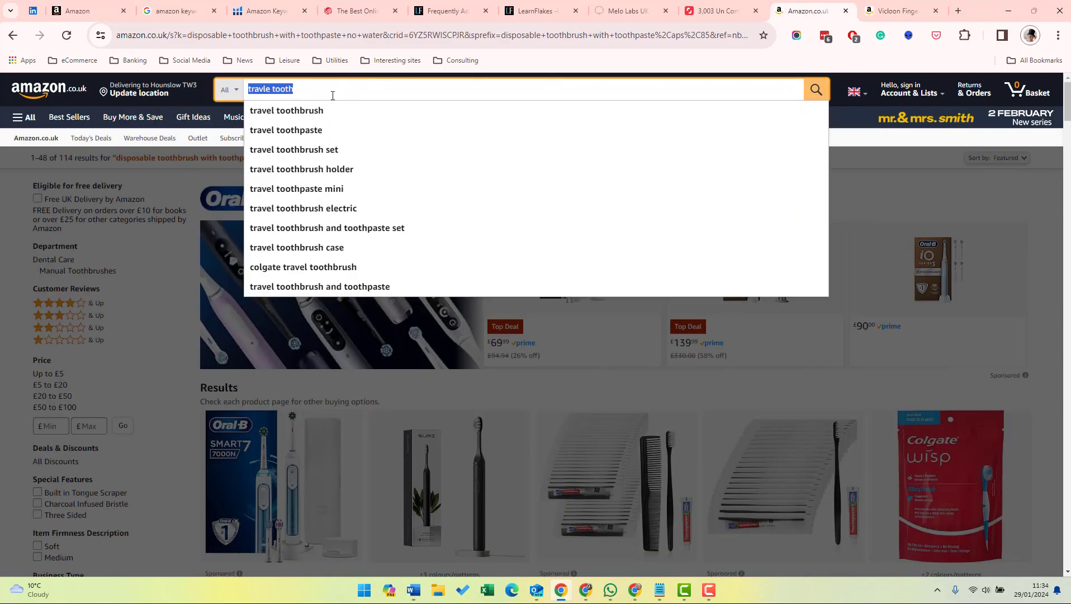
{"action": "key", "text": "ctrl+v"}
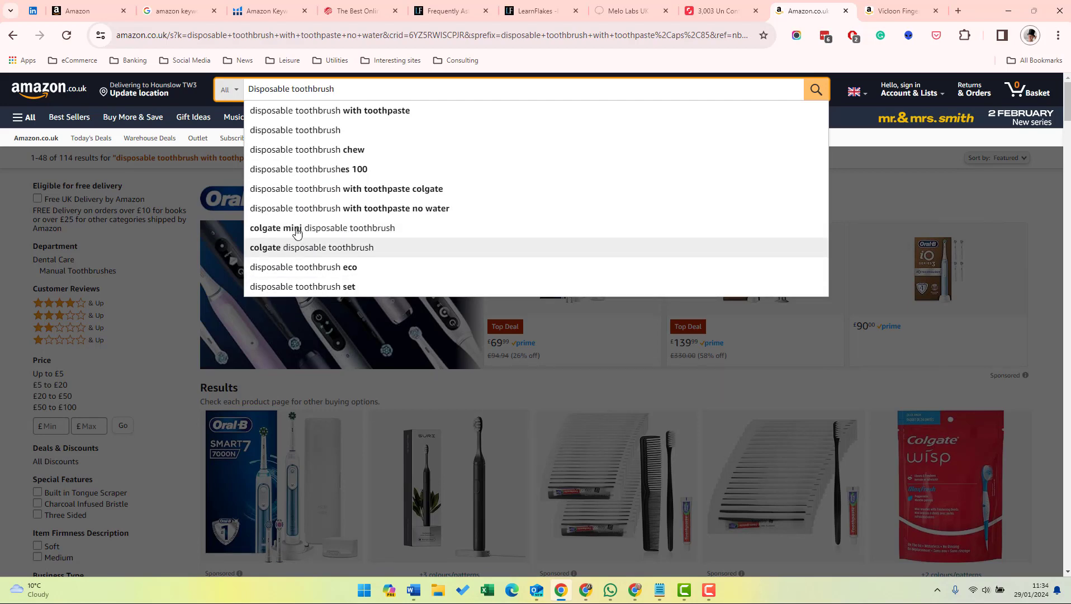
Switch back to the Word document and remove two blank lines above the "Other keywords" heading.
{"action": "key", "text": "alt+Tab"}
{"action": "left_click", "coordinate": [436, 350]}
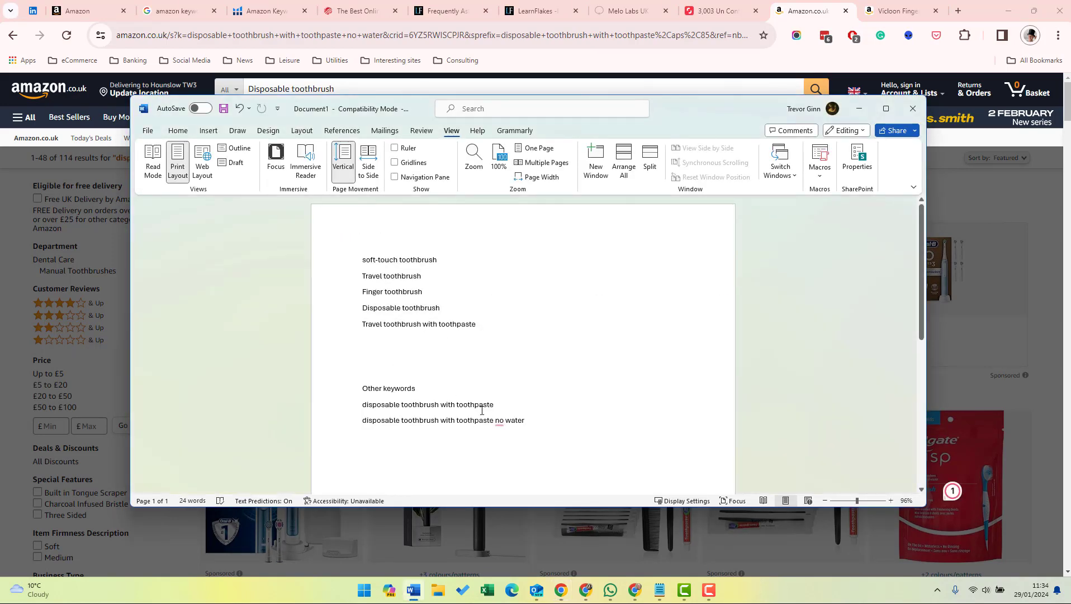
{"action": "key", "text": "BackSpace"}
{"action": "key", "text": "BackSpace"}
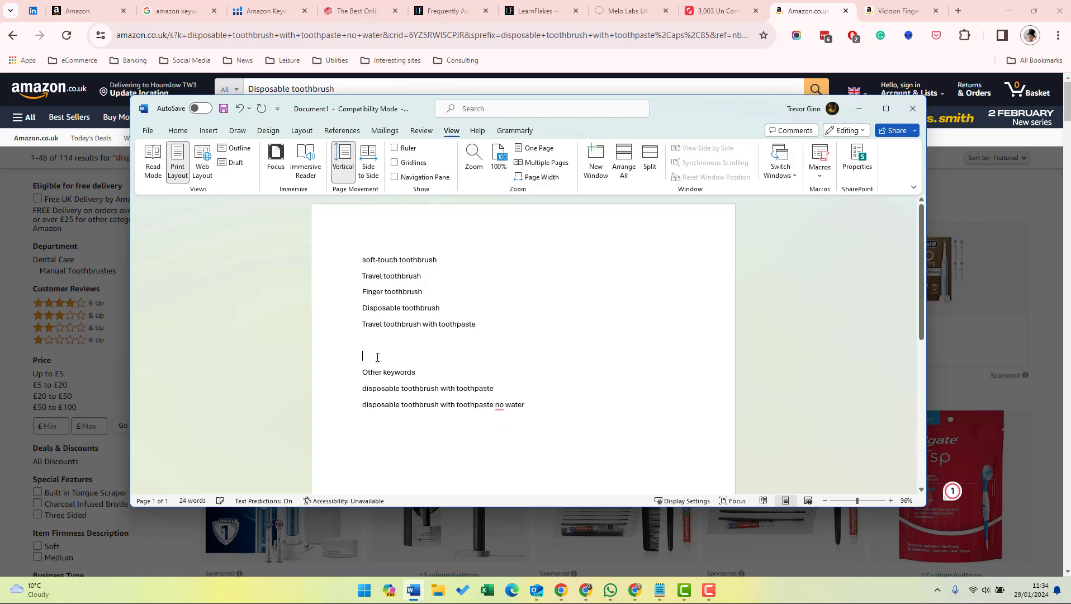
Switch to the Vicloon product page on Amazon and enter "finger toothbrush" as the search term to check its suggestions.
{"action": "left_click", "coordinate": [897, 10]}
{"action": "key", "text": "ctrl+a"}
{"action": "type", "text": "g"}
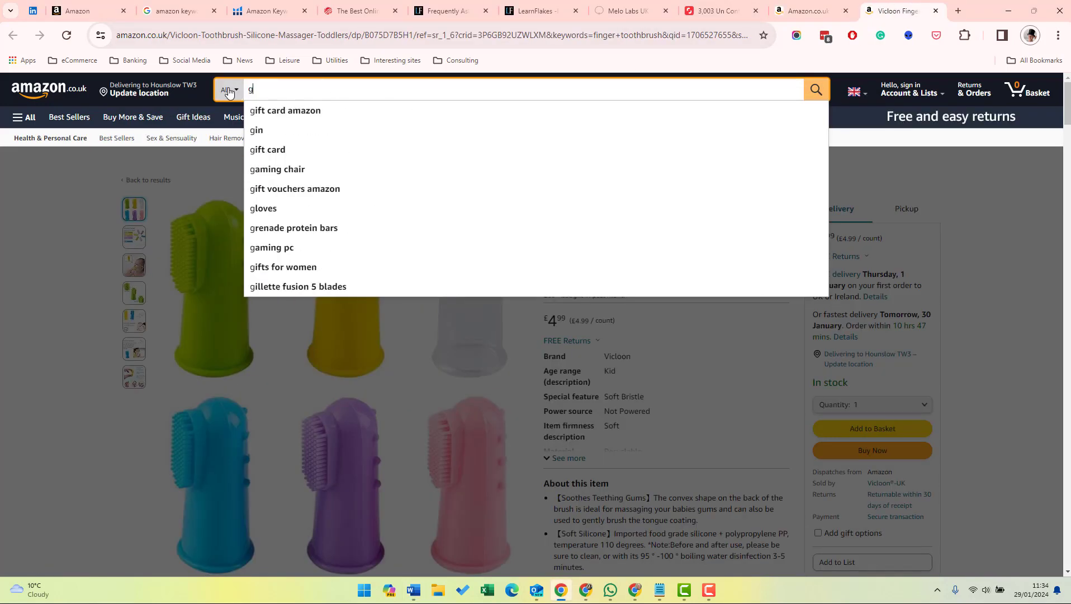
{"action": "type", "text": "inger toot"}
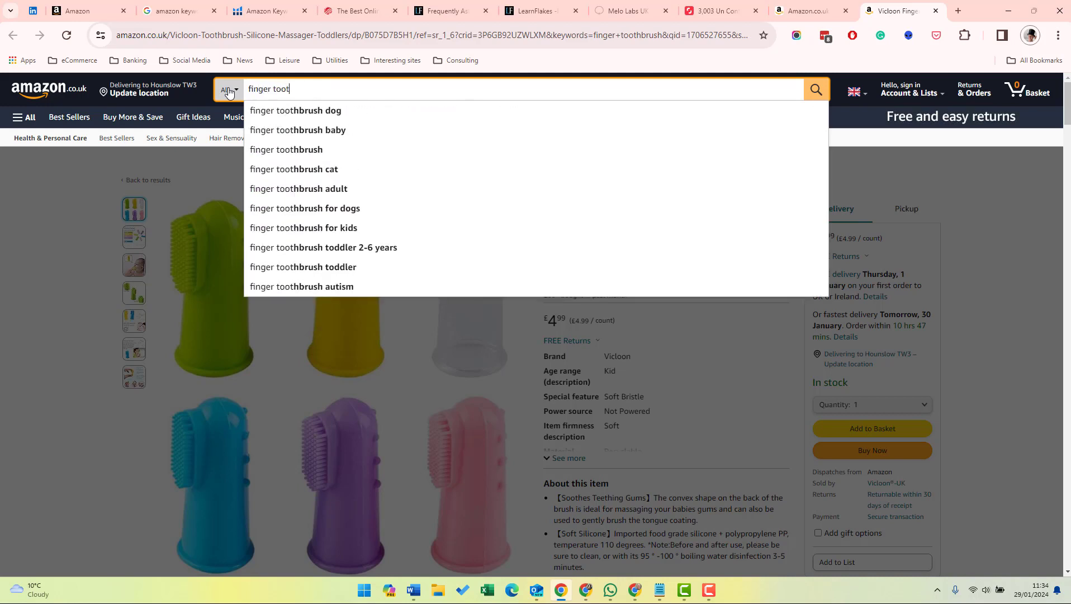
{"action": "type", "text": "hbrush"}
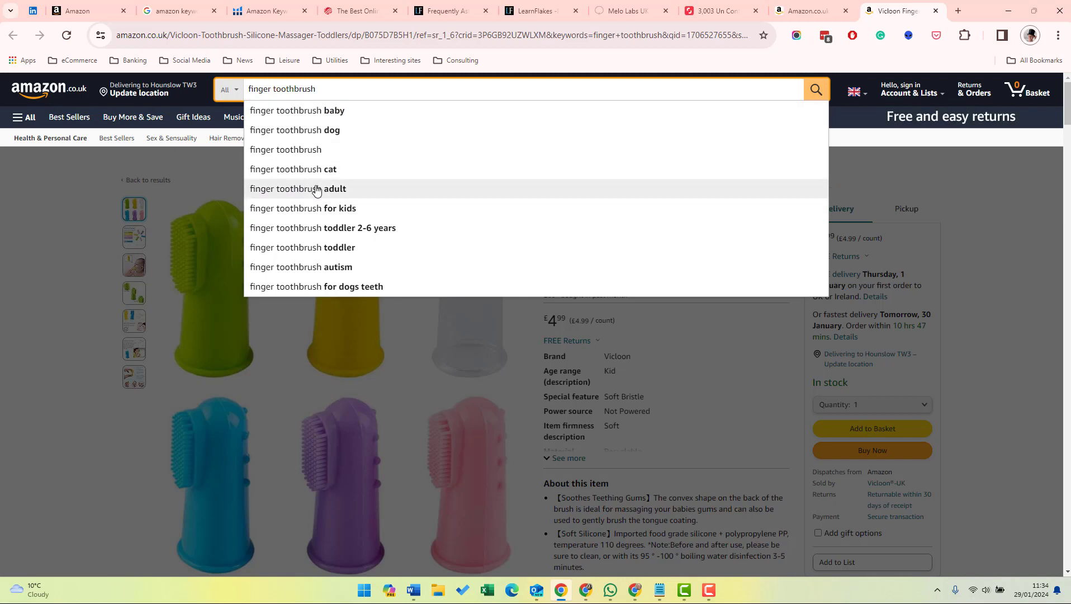
Switch to the Word document and add the keywords "Fing toothbrush adult" and "Finger toothbrush for kids" above "Other keywords".
{"action": "key", "text": "alt+Tab"}
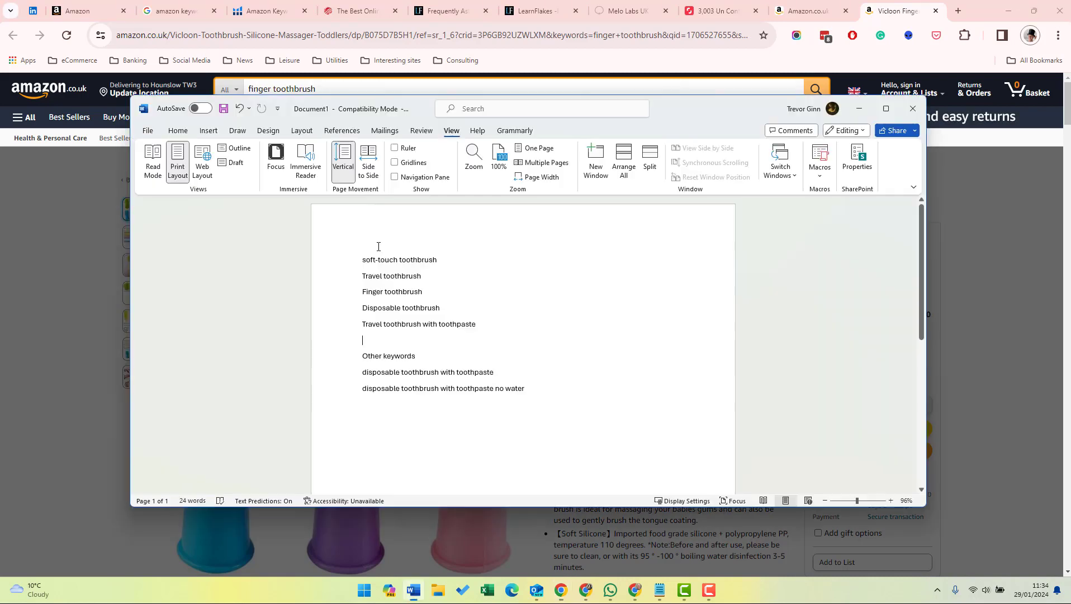
{"action": "type", "text": "Fi"}
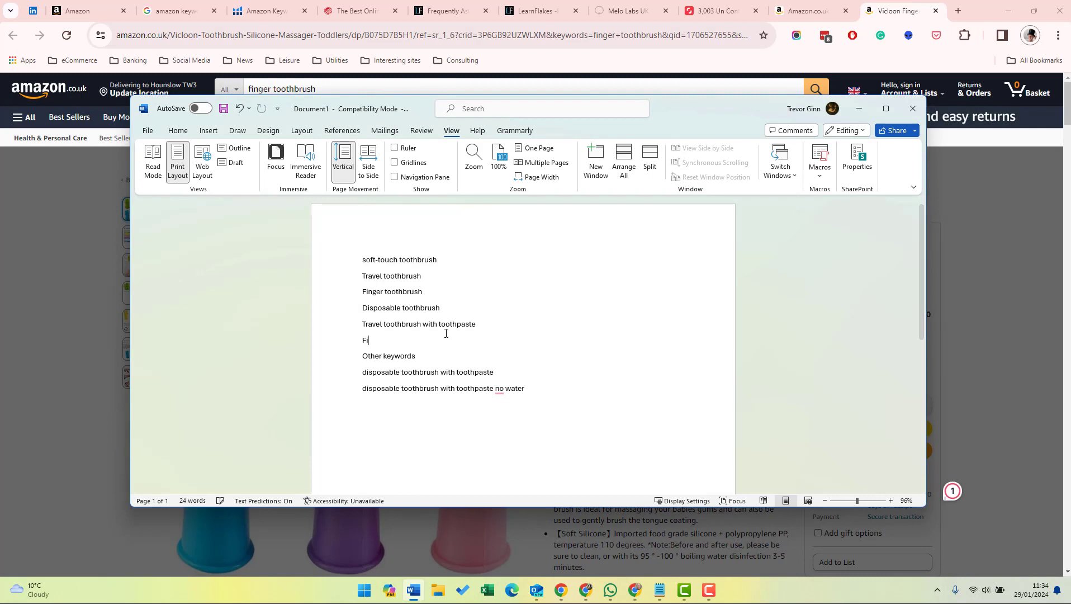
{"action": "type", "text": "ng toothbrush as"}
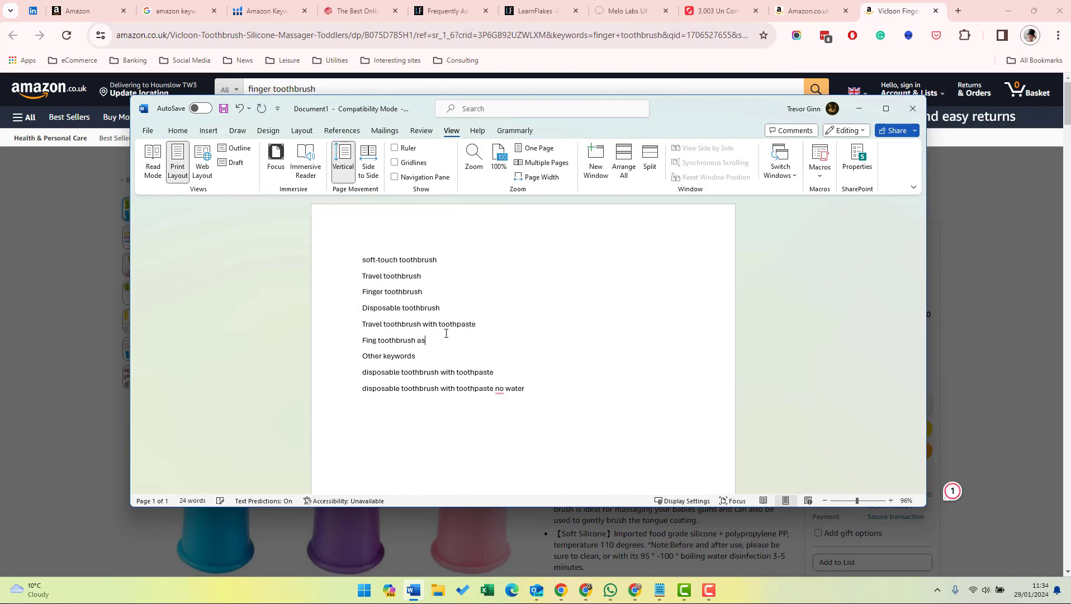
{"action": "key", "text": "BackSpace"}
{"action": "type", "text": "dult"}
{"action": "key", "text": "Return"}
{"action": "type", "text": "a"}
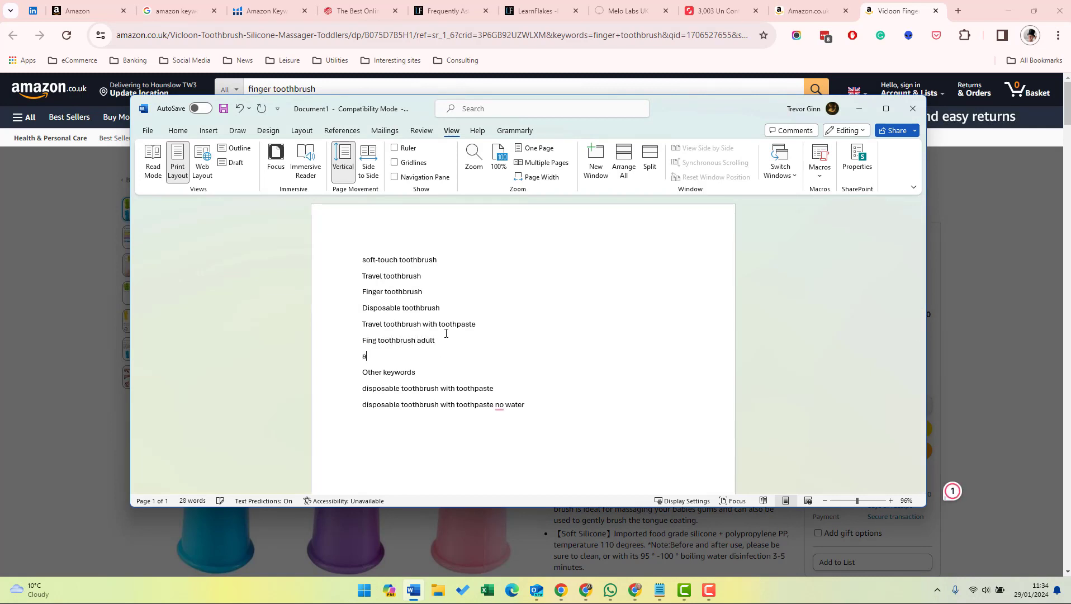
{"action": "type", "text": "inger toothbrush for kids"}
{"action": "key", "text": "Return"}
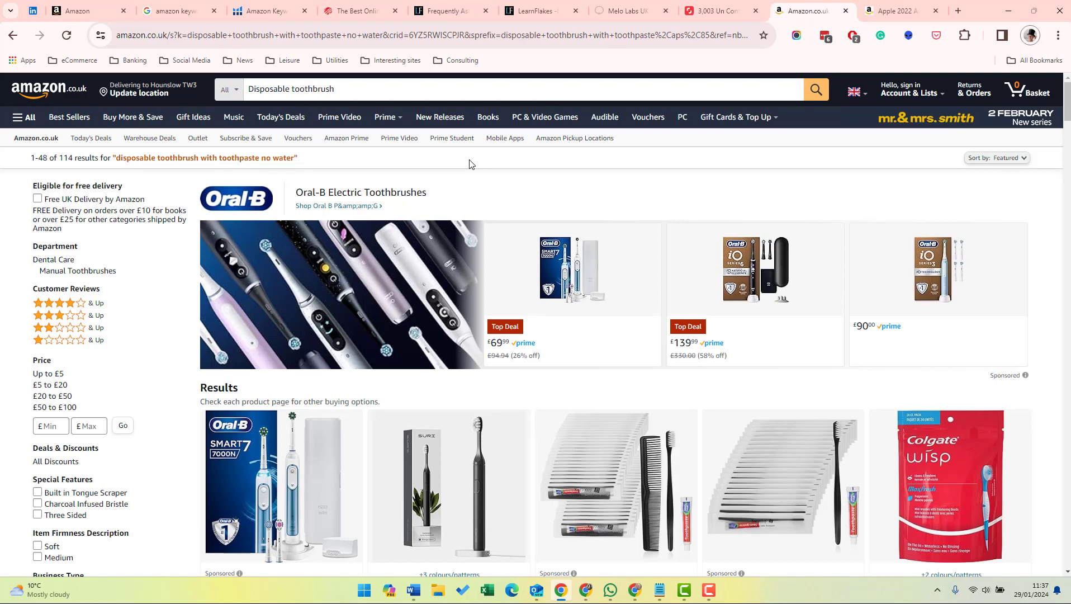
Search Amazon for "Disposable toothbrush" and open the Colgate Max Fresh Wisp 4-pack listing in a new tab.
{"action": "left_click", "coordinate": [363, 88]}
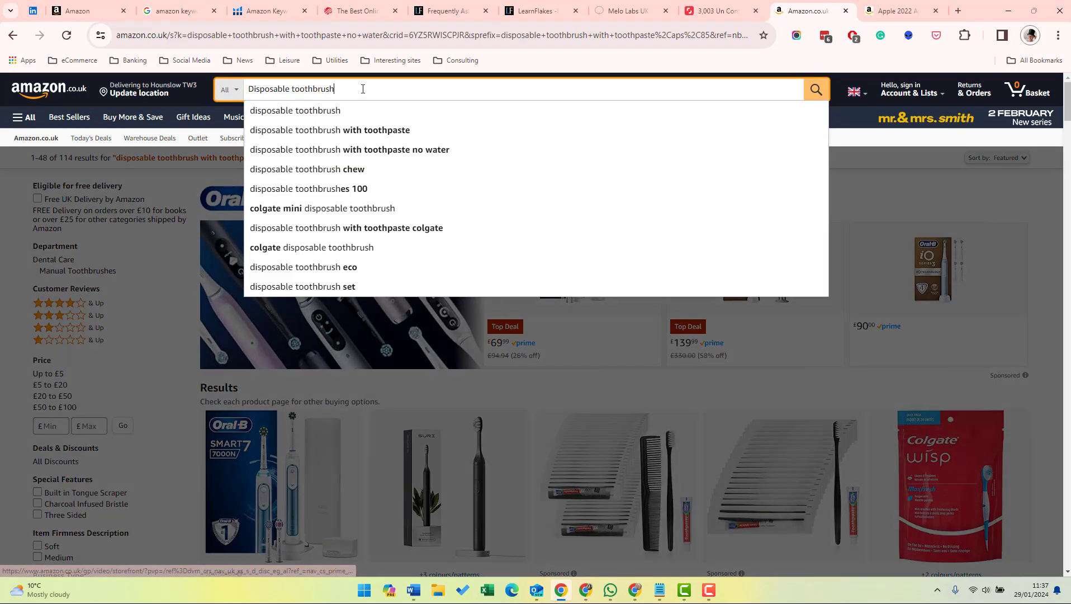
{"action": "key", "text": "Return"}
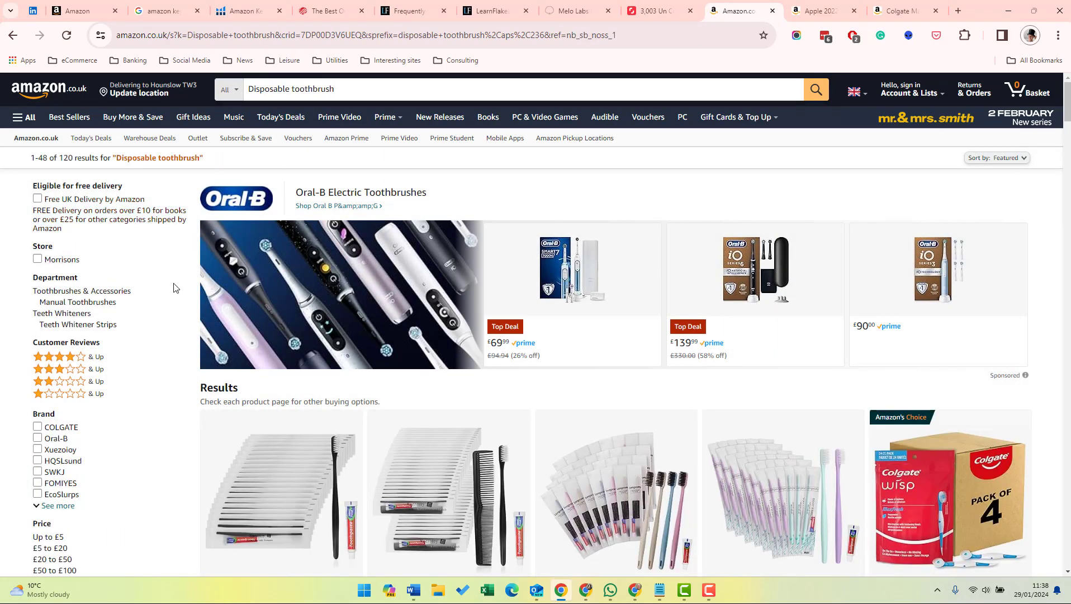
{"action": "scroll", "coordinate": [354, 290], "scroll_direction": "down", "scroll_amount": 5}
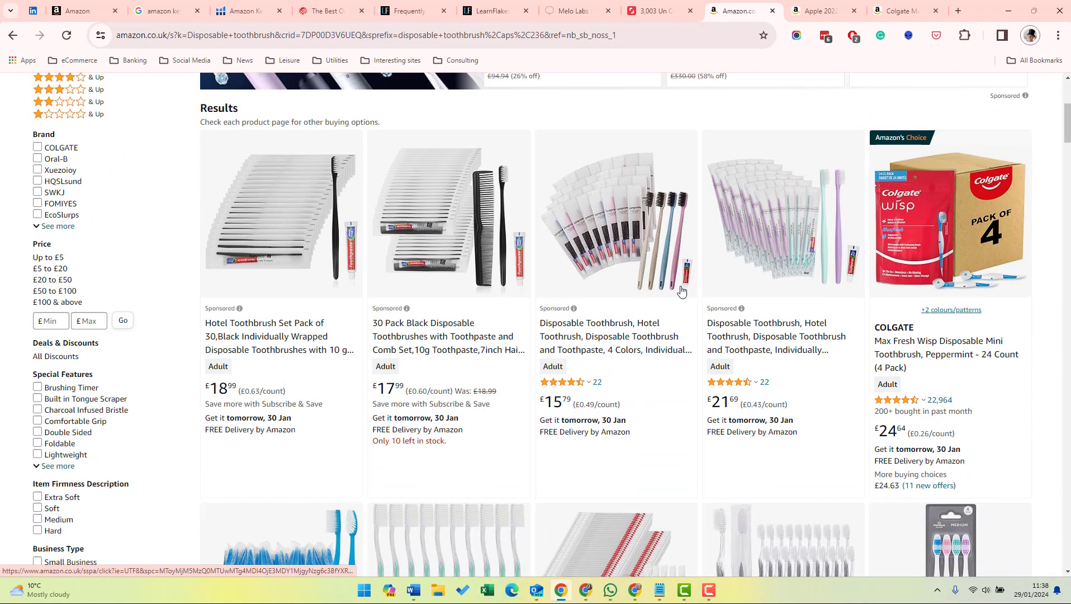
{"action": "right_click", "coordinate": [905, 355]}
{"action": "left_click", "coordinate": [782, 128]}
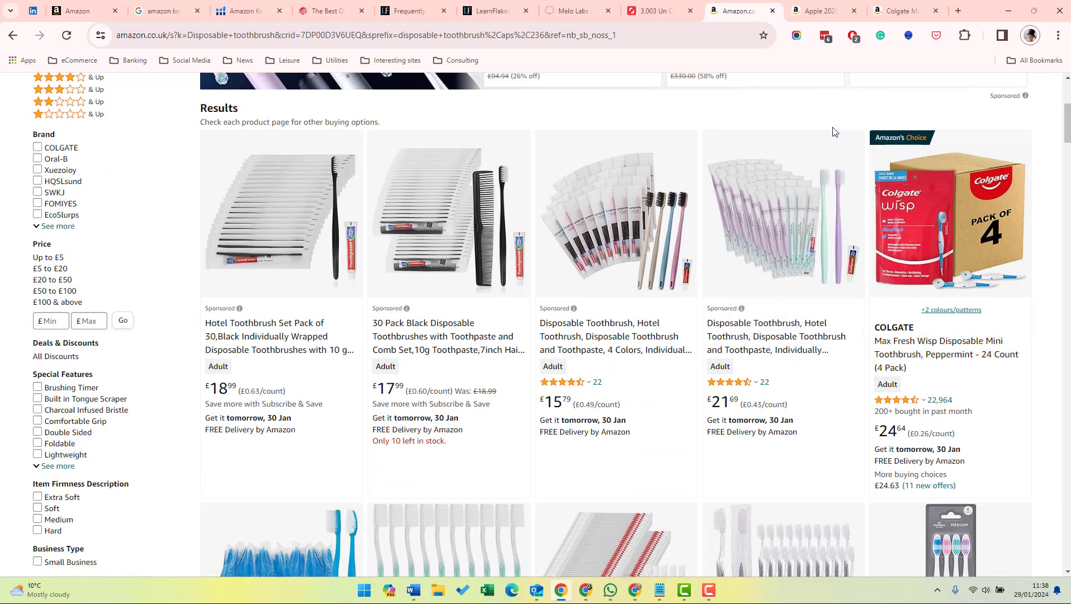
Browse further down the disposable toothbrush results and open the MySmile Teeth Wipes 100pcs product page.
{"action": "scroll", "coordinate": [580, 373], "scroll_direction": "down", "scroll_amount": 5}
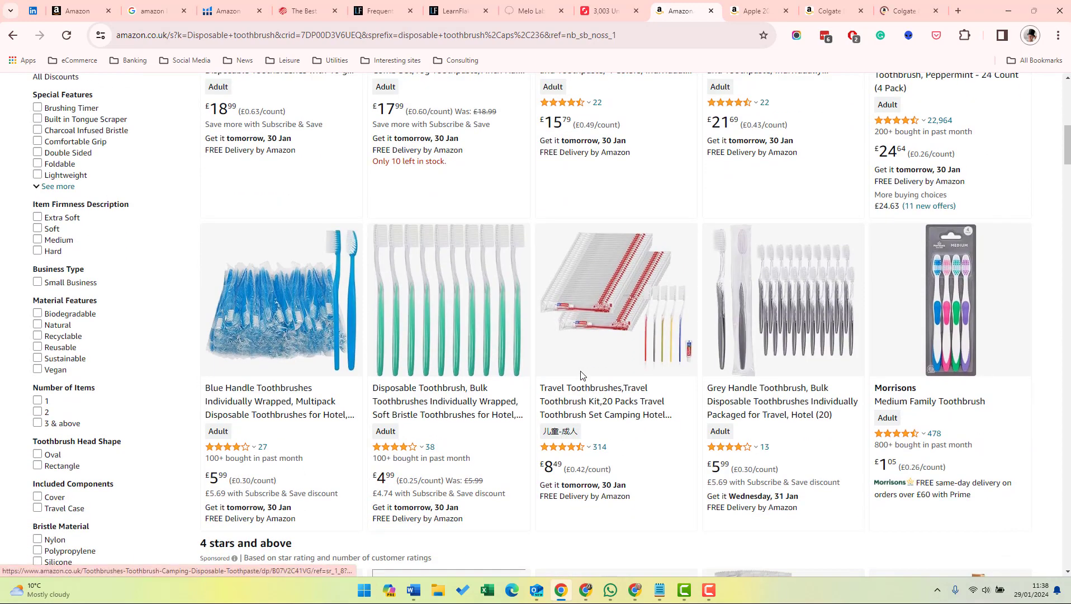
{"action": "scroll", "coordinate": [718, 388], "scroll_direction": "down", "scroll_amount": 10}
{"action": "scroll", "coordinate": [717, 389], "scroll_direction": "down", "scroll_amount": 1}
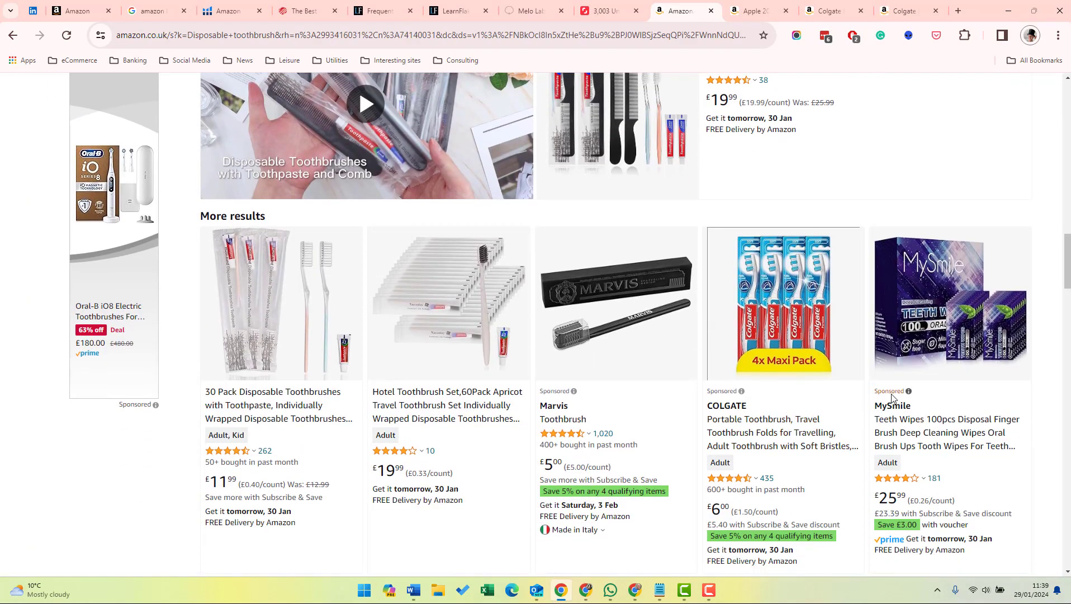
{"action": "left_click", "coordinate": [896, 437]}
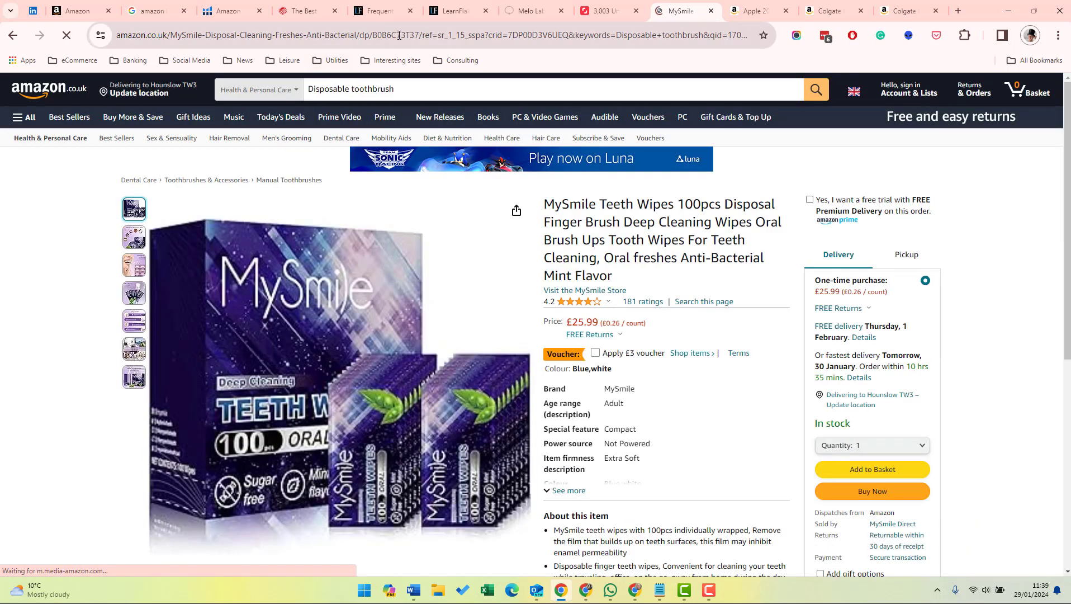
Copy the product code B0B6C73T37 from the MySmile page address into the Word document under a new "Competitors" heading.
{"action": "double_click", "coordinate": [442, 35]}
{"action": "key", "text": "ctrl+c"}
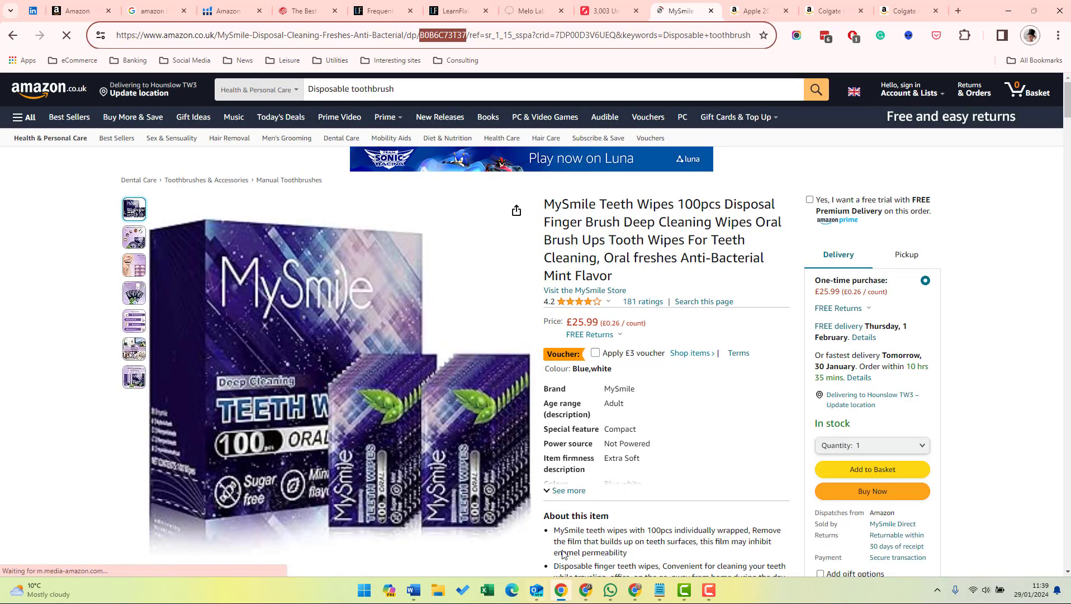
{"action": "left_click", "coordinate": [414, 590]}
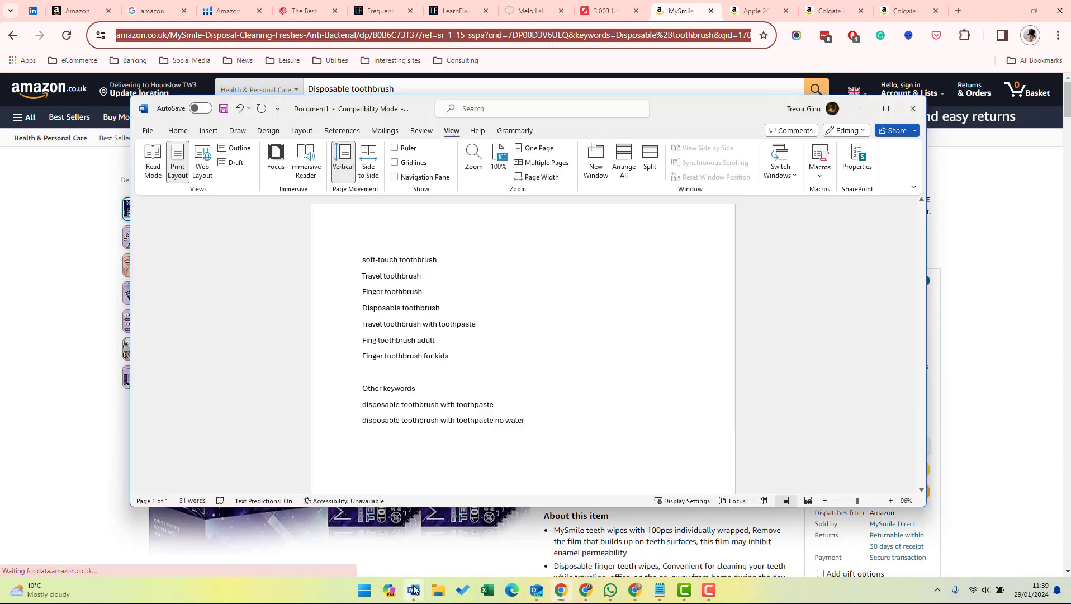
{"action": "key", "text": "Return"}
{"action": "key", "text": "Return"}
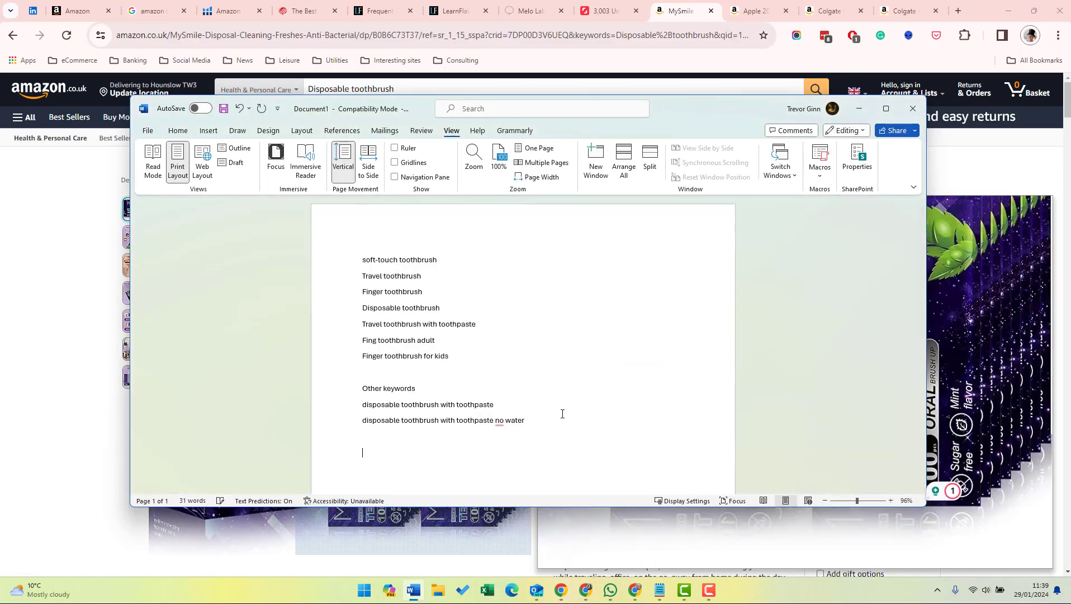
{"action": "type", "text": "Competitors"}
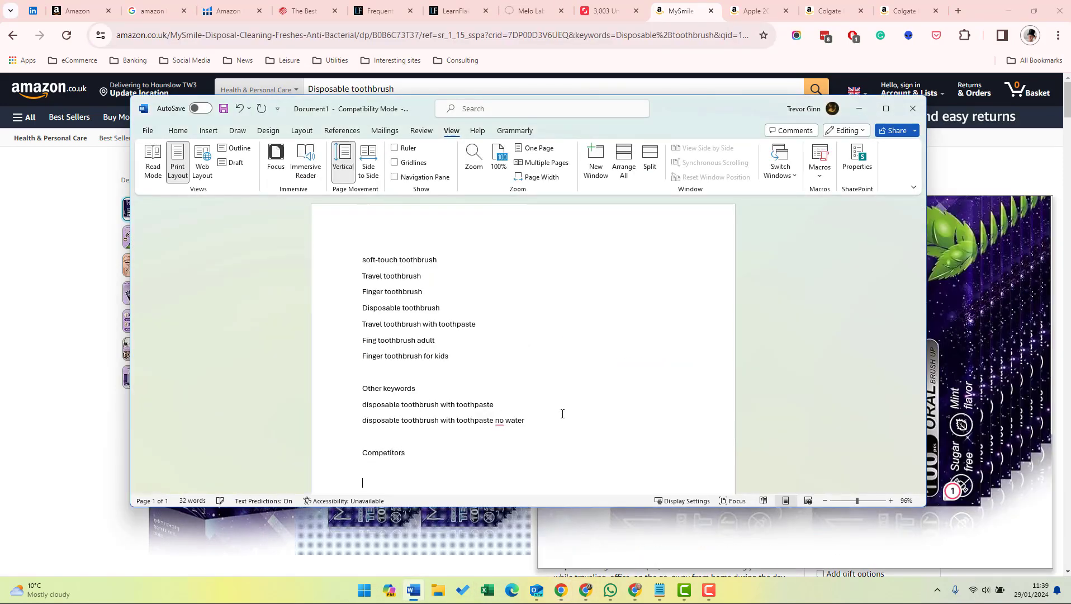
{"action": "key", "text": "ctrl+v"}
{"action": "scroll", "coordinate": [562, 413], "scroll_direction": "down", "scroll_amount": 2}
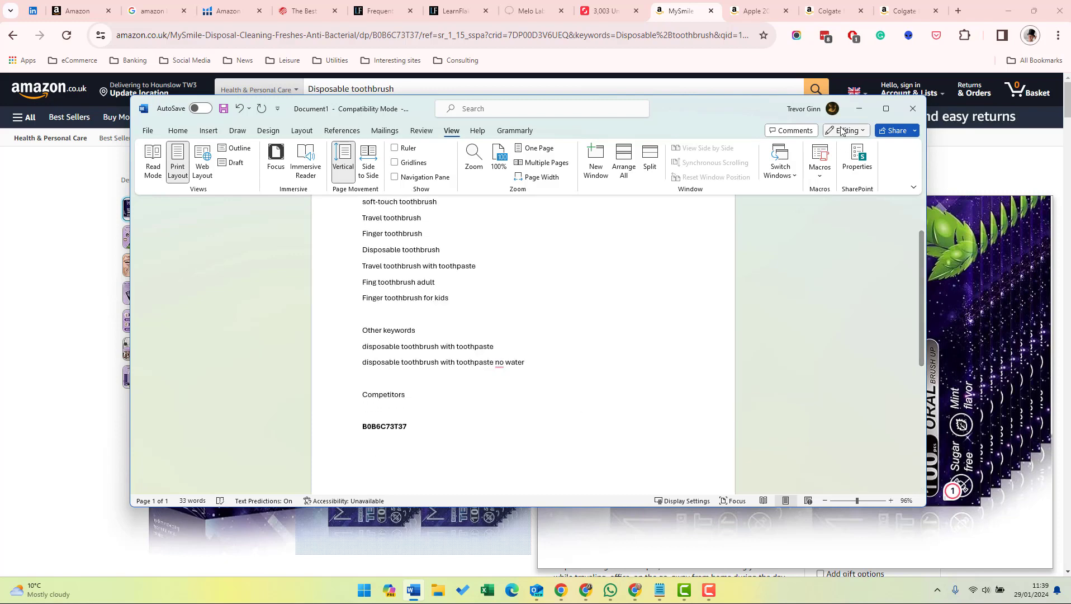
Copy the Colgate Max Fresh Wisp product code B071DPCBQG into the Word document's competitor list and style "Competitors" as a heading.
{"action": "left_click", "coordinate": [759, 11]}
{"action": "left_click", "coordinate": [830, 12]}
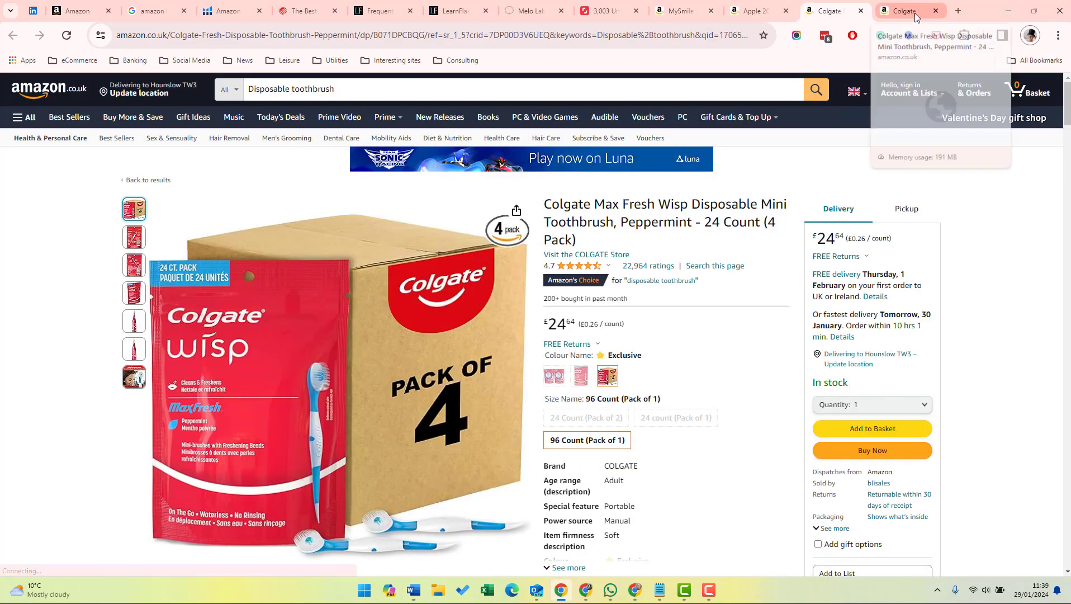
{"action": "double_click", "coordinate": [397, 35]}
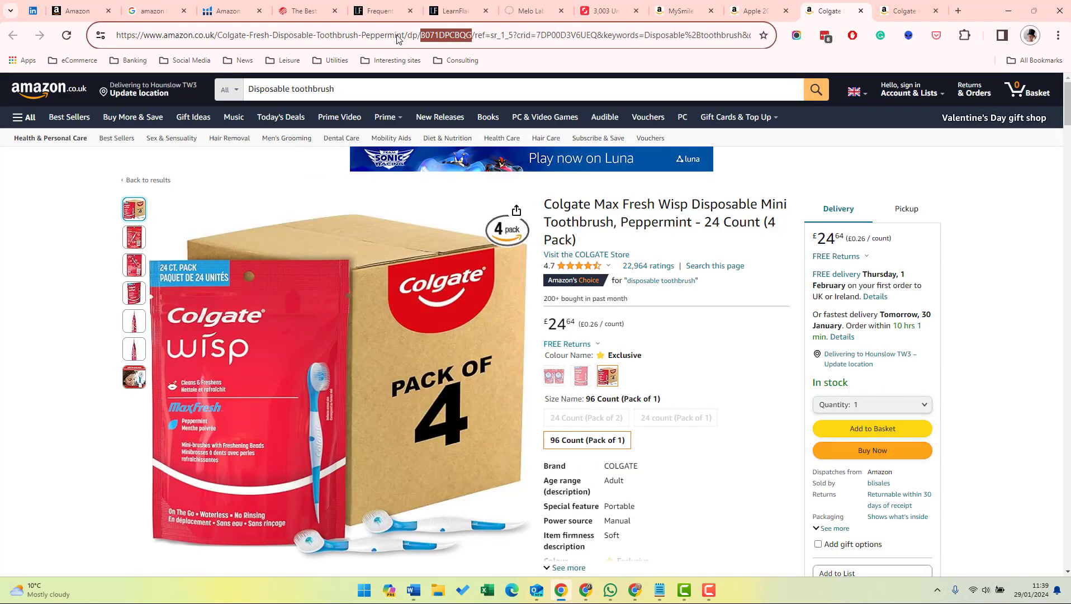
{"action": "key", "text": "ctrl+c"}
{"action": "key", "text": "alt+Tab"}
{"action": "key", "text": "ctrl+v"}
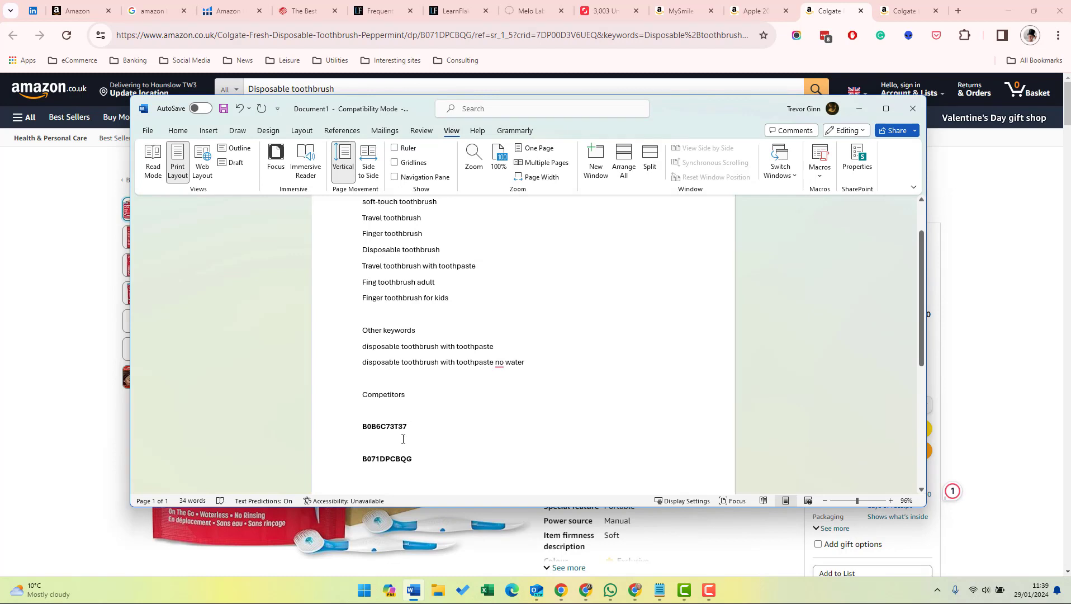
{"action": "double_click", "coordinate": [396, 394]}
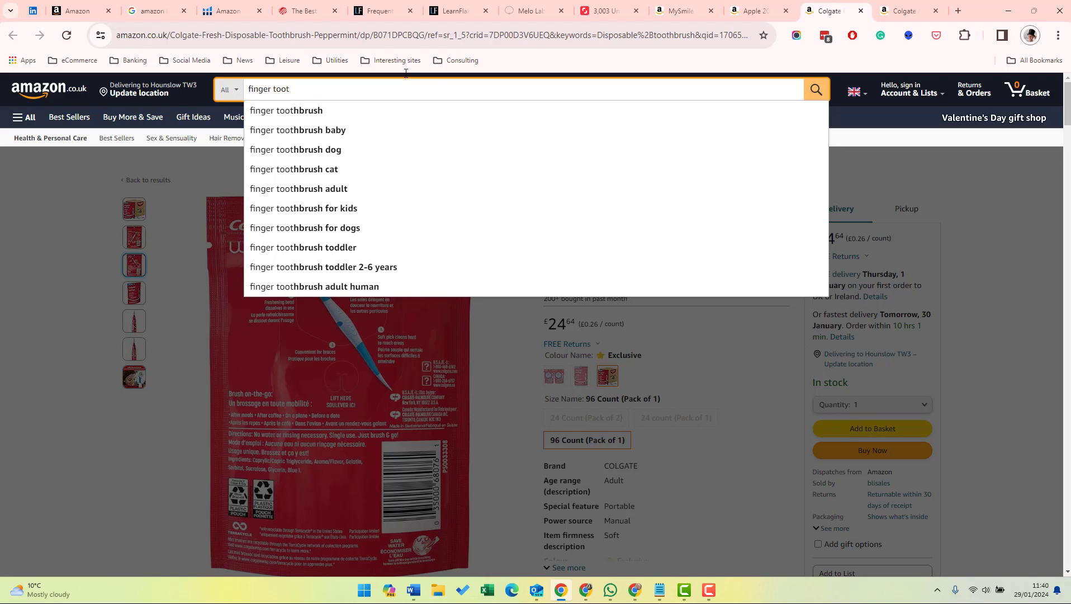
Search Amazon for "finger toothbrush" and narrow the results to the Manual Toothbrushes department.
{"action": "key", "text": "Down"}
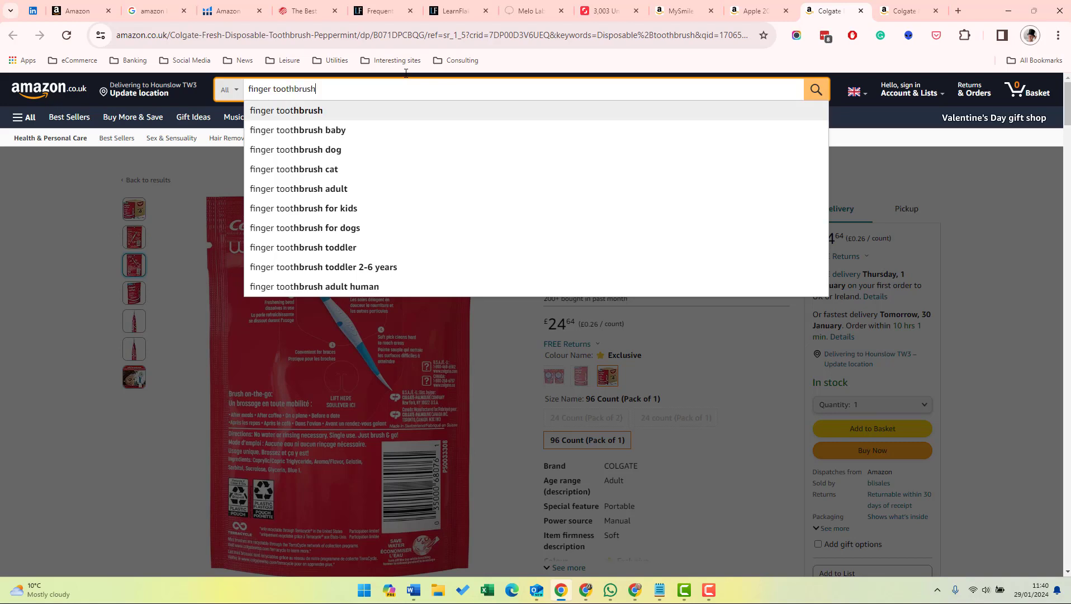
{"action": "key", "text": "Return"}
{"action": "scroll", "coordinate": [430, 207], "scroll_direction": "down", "scroll_amount": 3}
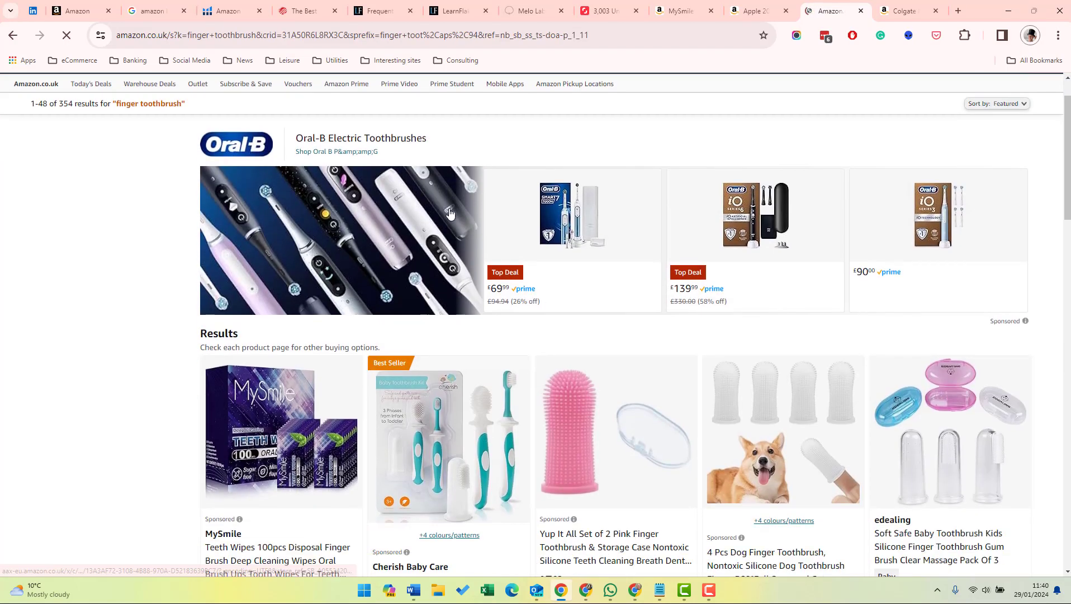
{"action": "scroll", "coordinate": [399, 276], "scroll_direction": "up", "scroll_amount": 3}
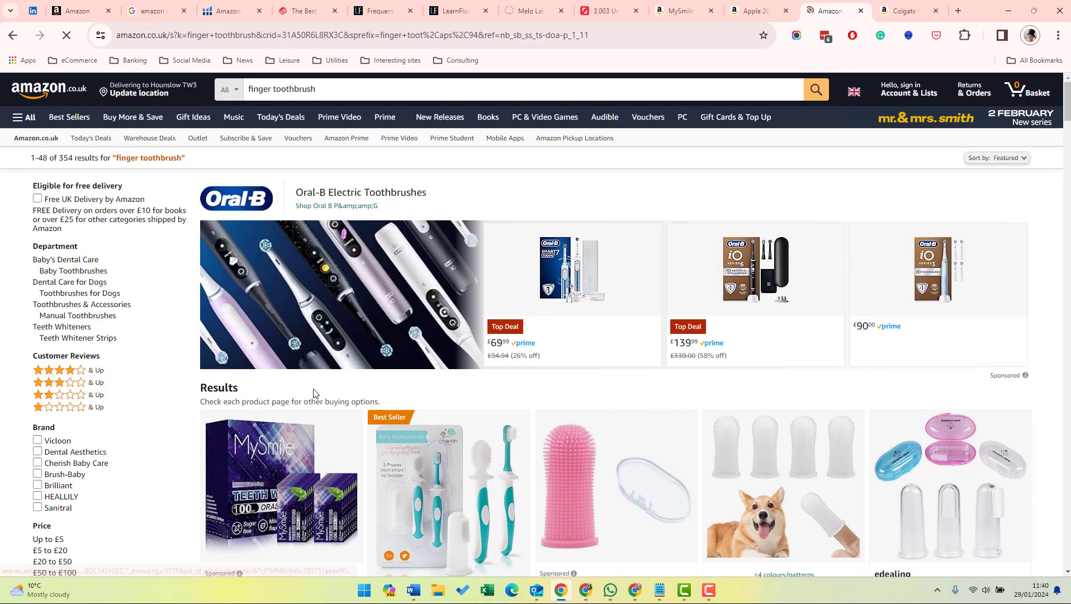
{"action": "scroll", "coordinate": [531, 411], "scroll_direction": "down", "scroll_amount": 3}
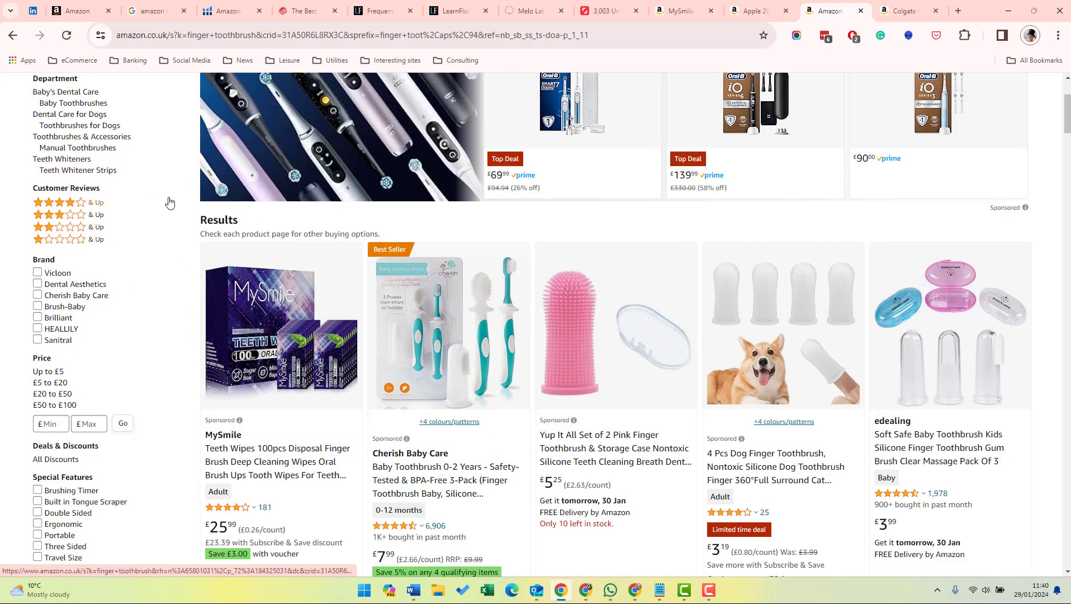
{"action": "scroll", "coordinate": [93, 183], "scroll_direction": "up", "scroll_amount": 3}
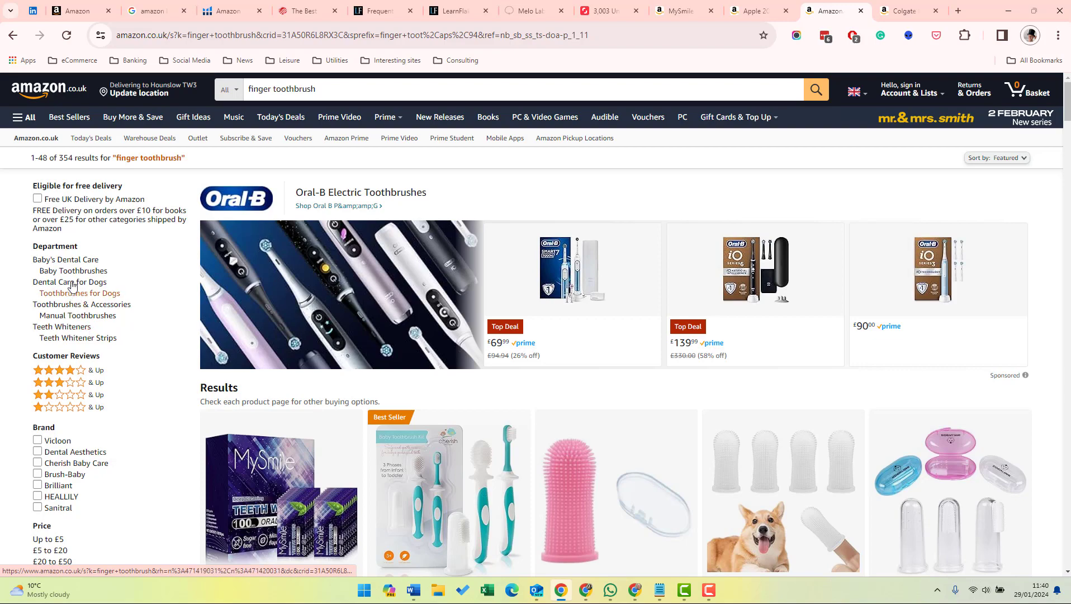
{"action": "left_click", "coordinate": [78, 316]}
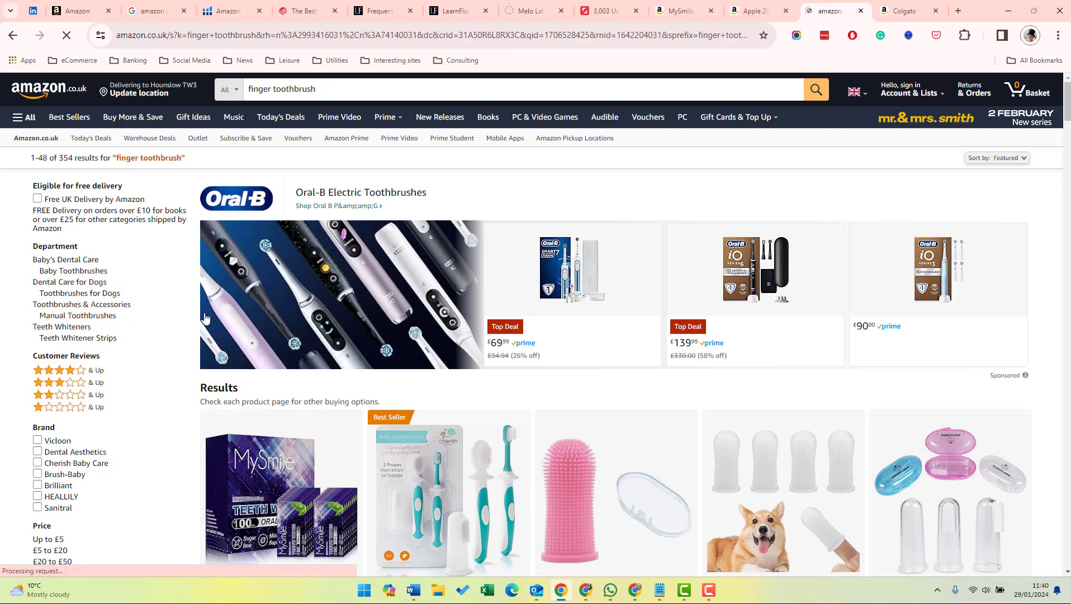
Open the Cherish Baby Care toothbrush and Dr. Brown's finger toothbrush listings in new tabs.
{"action": "scroll", "coordinate": [317, 317], "scroll_direction": "down", "scroll_amount": 7}
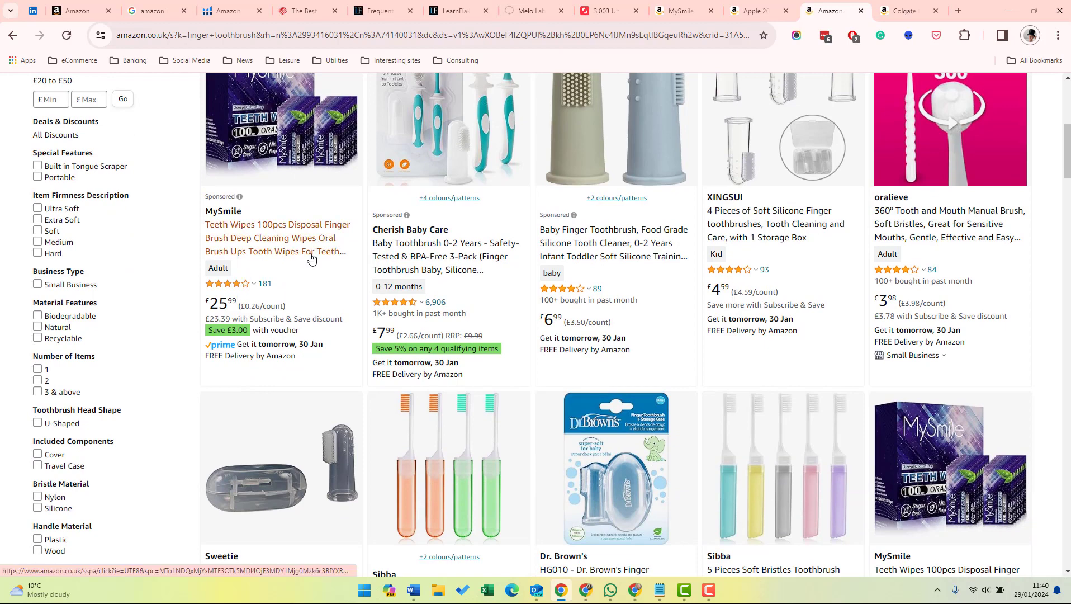
{"action": "right_click", "coordinate": [397, 252]}
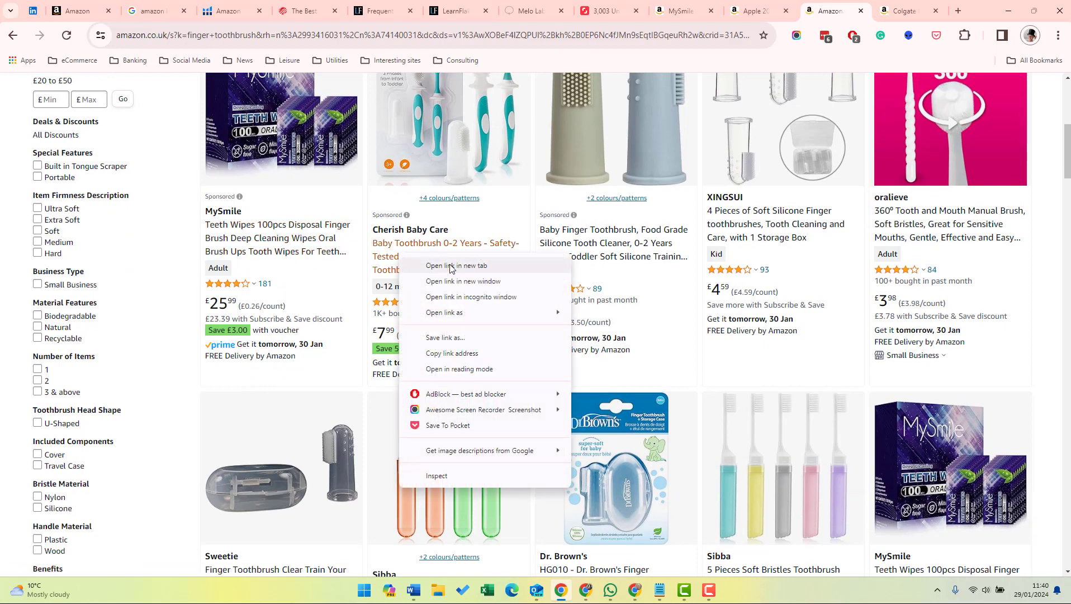
{"action": "left_click", "coordinate": [436, 265]}
{"action": "right_click", "coordinate": [588, 242]}
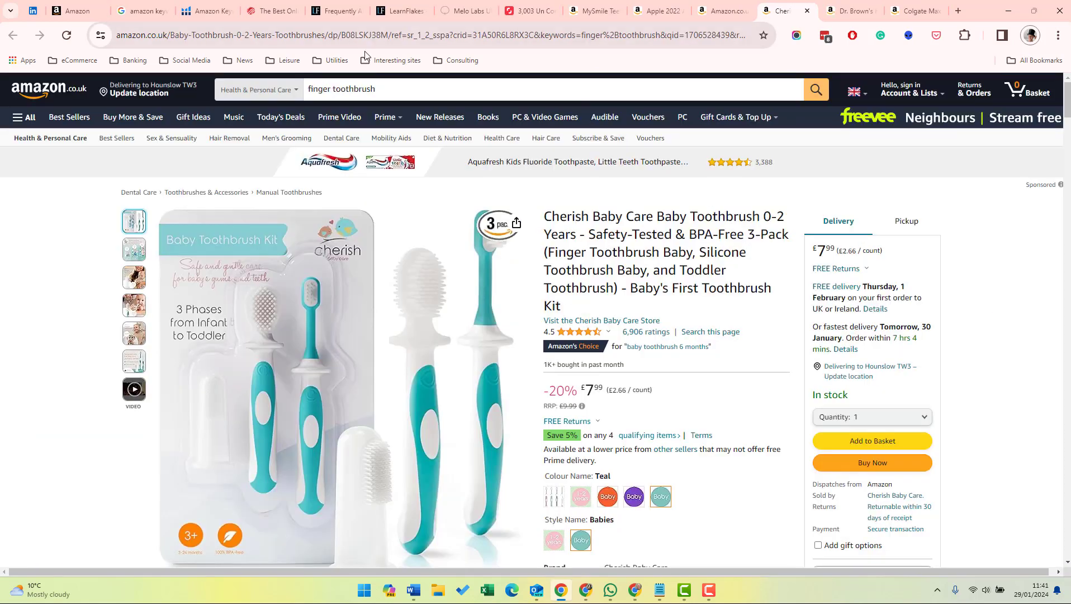
Copy the Cherish product code B08LSKJ38M from its page address into Word, directly beneath the "Competitors" heading.
{"action": "double_click", "coordinate": [363, 35]}
{"action": "key", "text": "ctrl+c"}
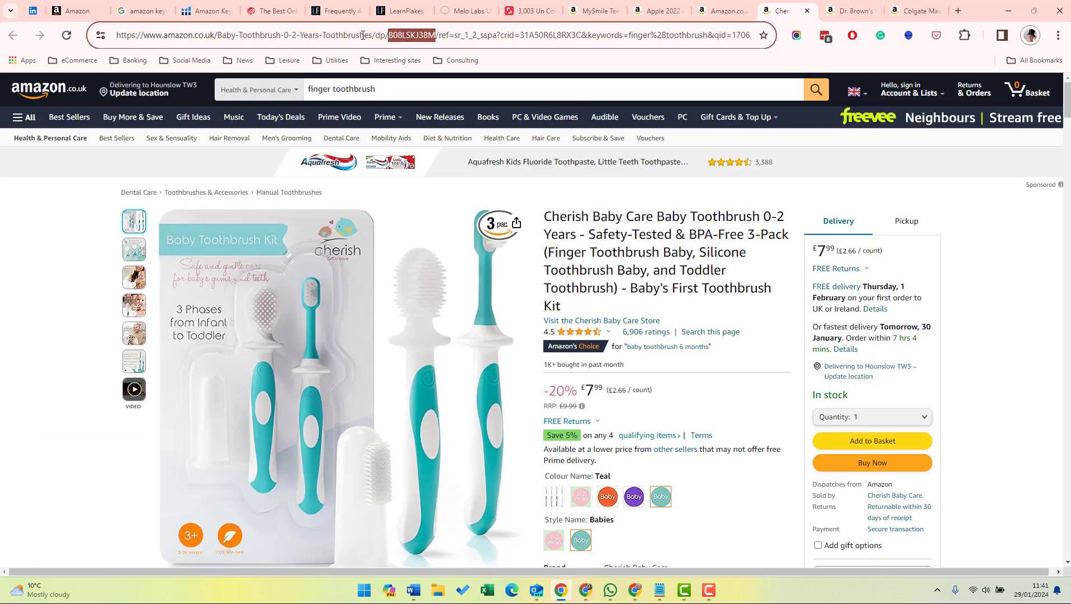
{"action": "key", "text": "alt+Tab"}
{"action": "left_click", "coordinate": [433, 428]}
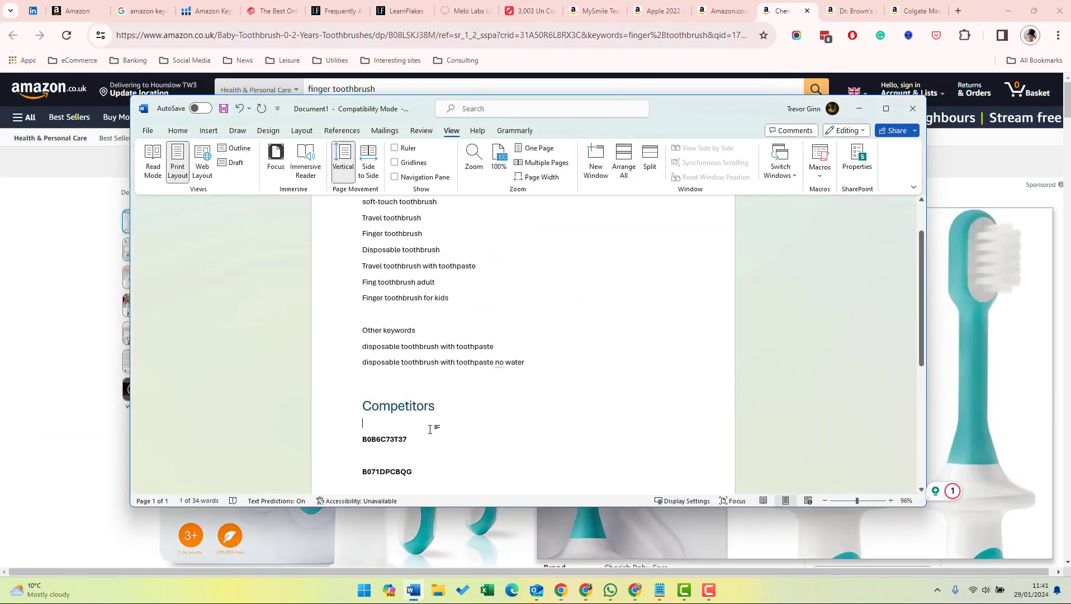
{"action": "key", "text": "ctrl+v"}
Copy the Dr. Brown's product code B073XXCBHP from its page address onto a new line below B0B6C73T37 in Word.
{"action": "left_click", "coordinate": [843, 16]}
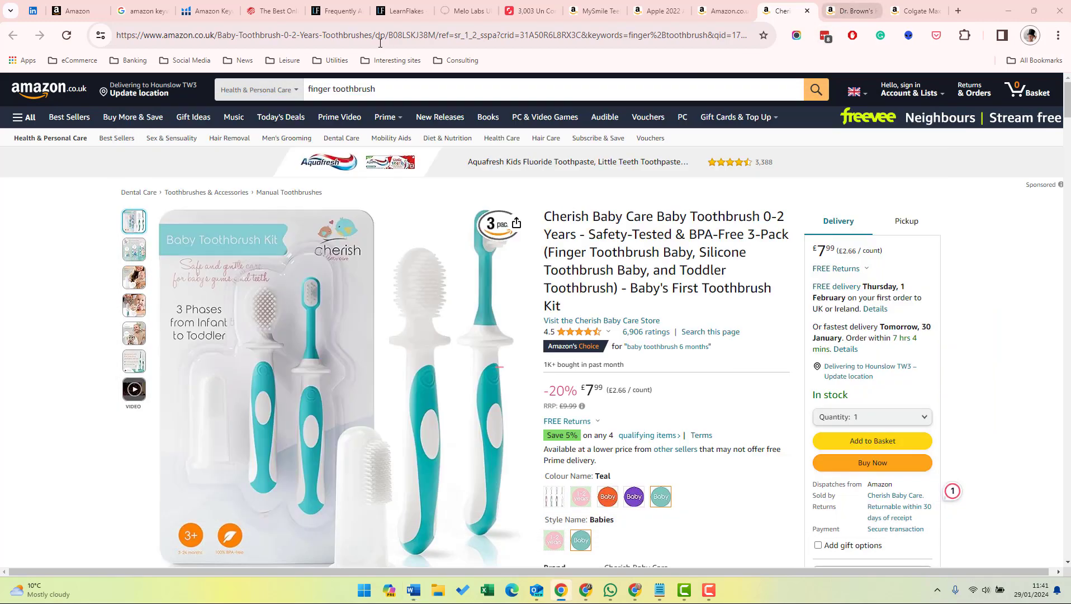
{"action": "left_click", "coordinate": [399, 35]}
{"action": "double_click", "coordinate": [399, 35]}
{"action": "key", "text": "ctrl+c"}
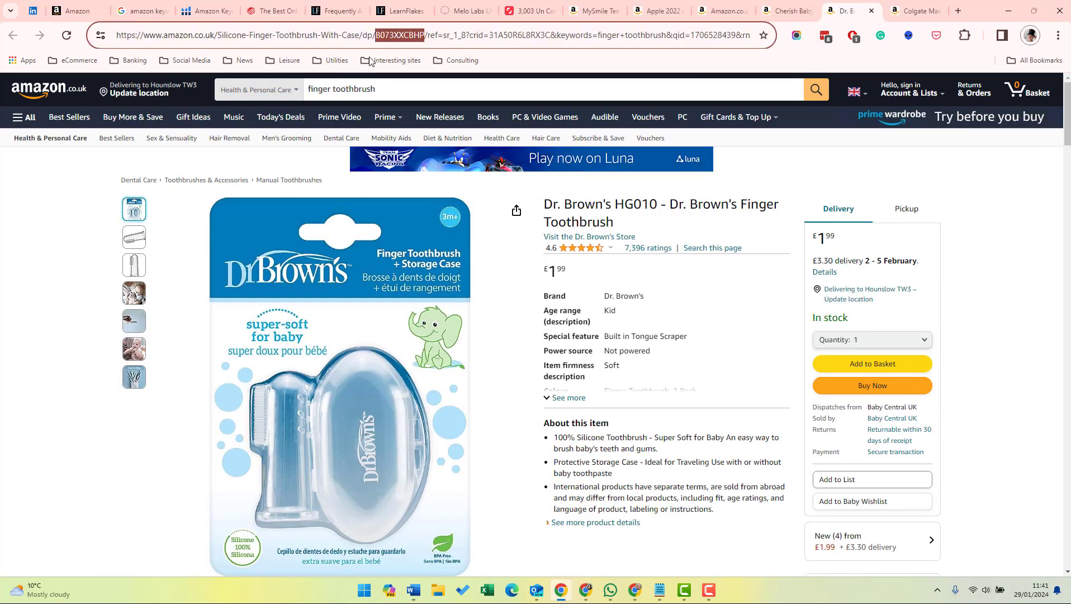
{"action": "key", "text": "alt+Tab"}
{"action": "left_click", "coordinate": [422, 440]}
{"action": "key", "text": "Return"}
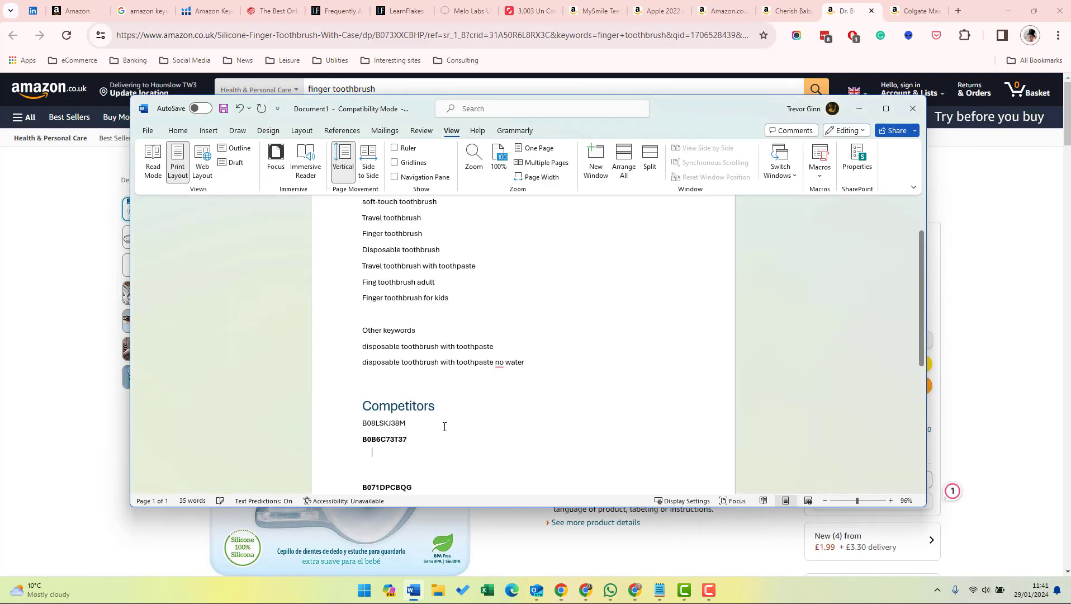
{"action": "key", "text": "ctrl+v"}
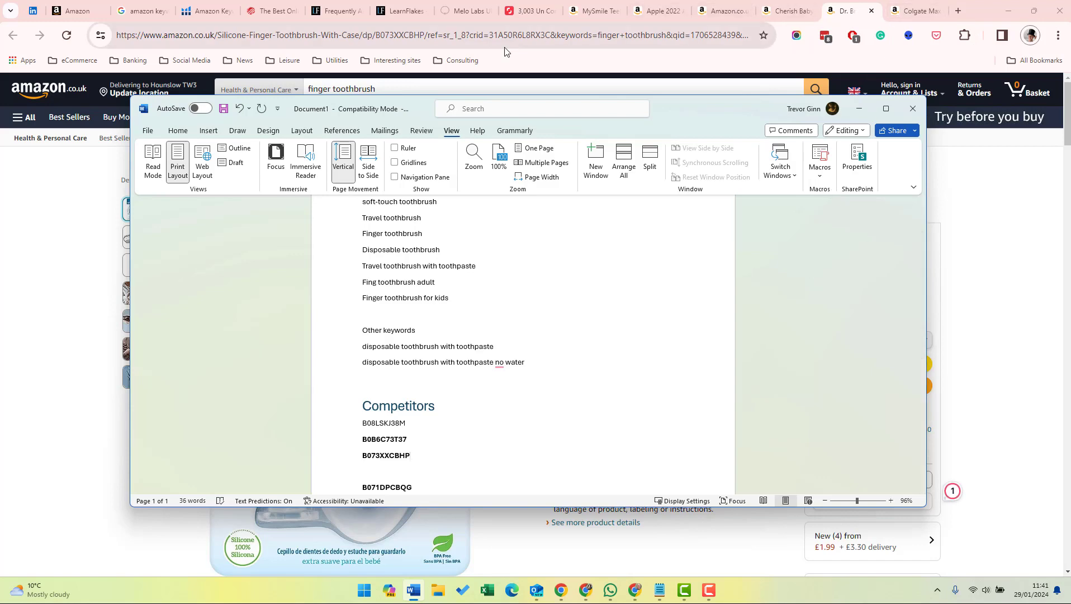
Return to Amazon and search Health & Personal Care for "travel toothbrush".
{"action": "left_click", "coordinate": [347, 76]}
{"action": "double_click", "coordinate": [316, 89]}
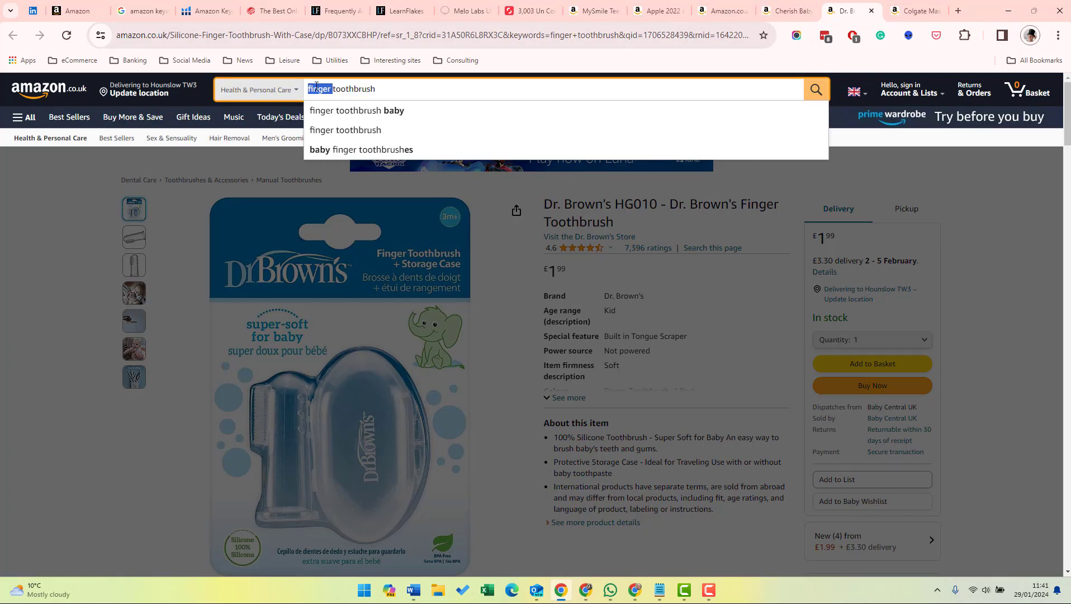
{"action": "type", "text": "travel"}
{"action": "key", "text": "Return"}
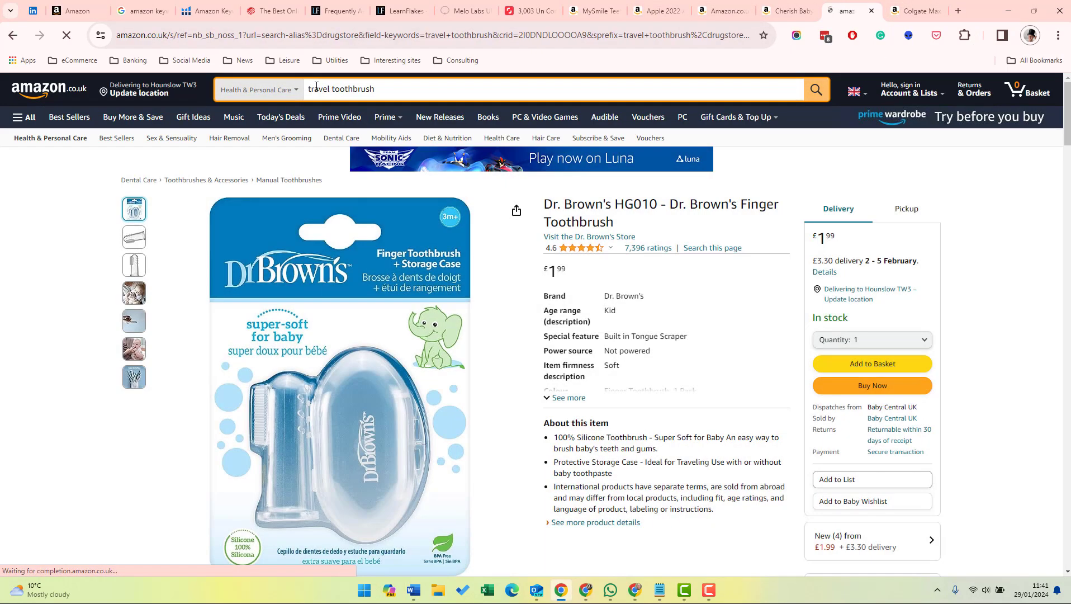
Open the 4 x Orthodontic Travel Toothbrush VTrim and Colgate Portable Toothbrush 4 Pack listings in new tabs.
{"action": "scroll", "coordinate": [507, 338], "scroll_direction": "down", "scroll_amount": 9}
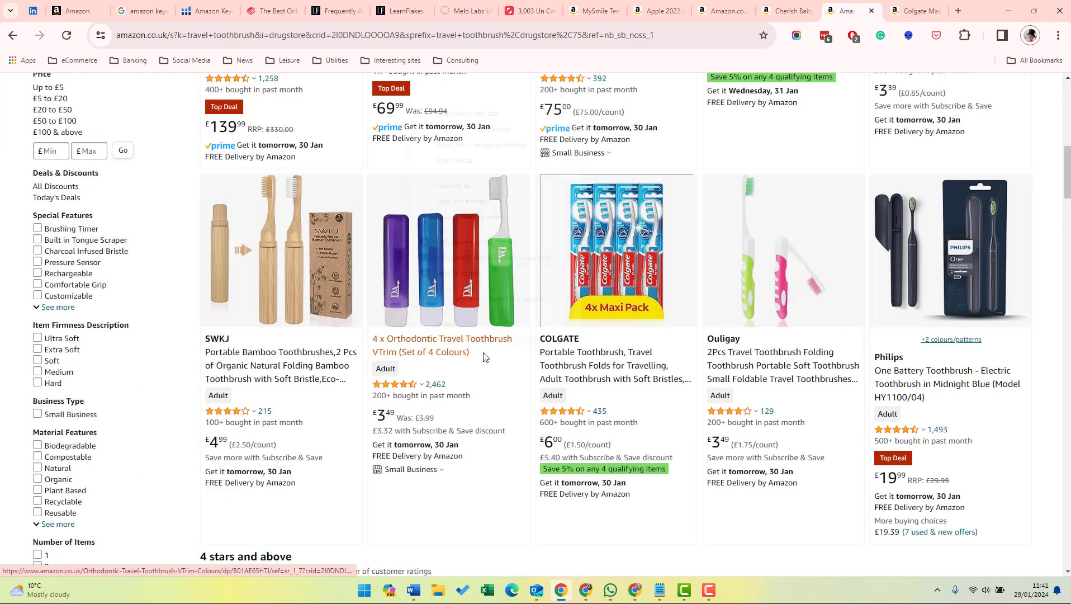
{"action": "right_click", "coordinate": [410, 338]}
{"action": "left_click", "coordinate": [475, 116]}
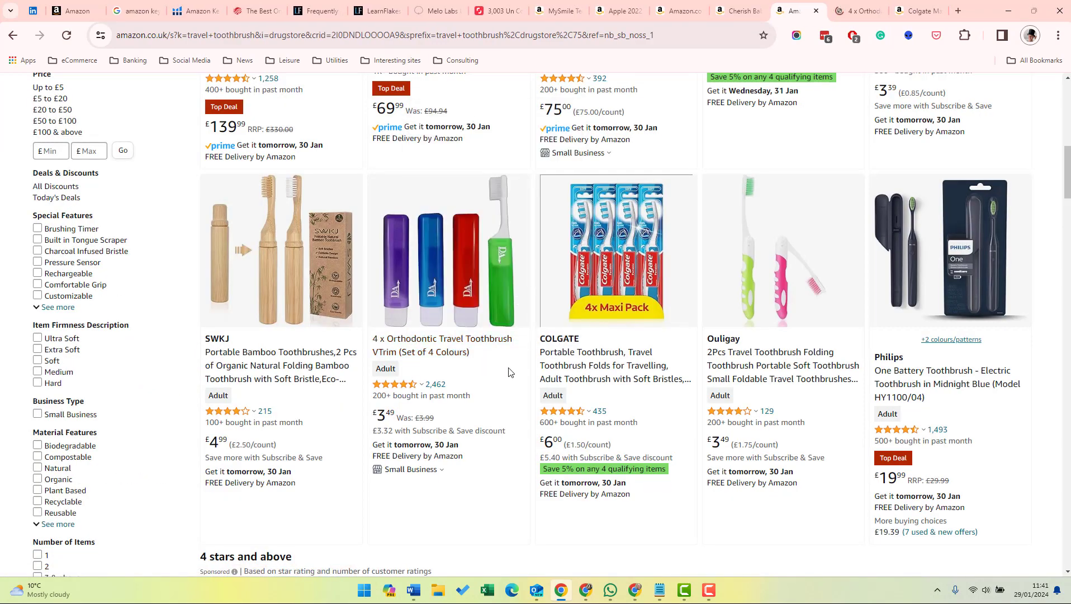
{"action": "scroll", "coordinate": [565, 374], "scroll_direction": "down", "scroll_amount": 3}
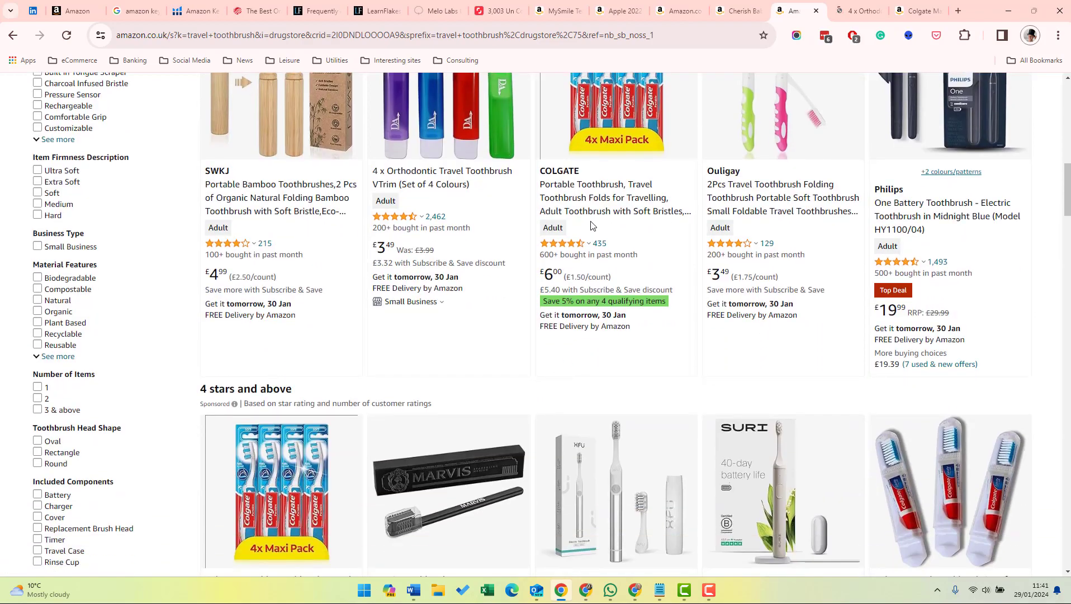
{"action": "right_click", "coordinate": [588, 196]}
{"action": "left_click", "coordinate": [619, 200]}
{"action": "scroll", "coordinate": [584, 358], "scroll_direction": "down", "scroll_amount": 4}
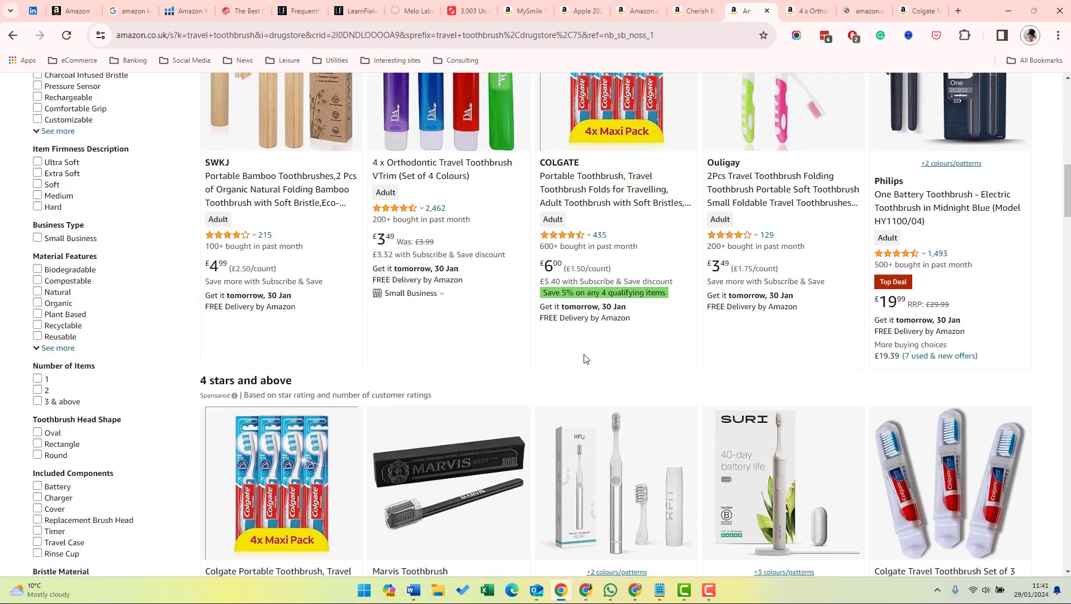
{"action": "scroll", "coordinate": [584, 358], "scroll_direction": "down", "scroll_amount": 10}
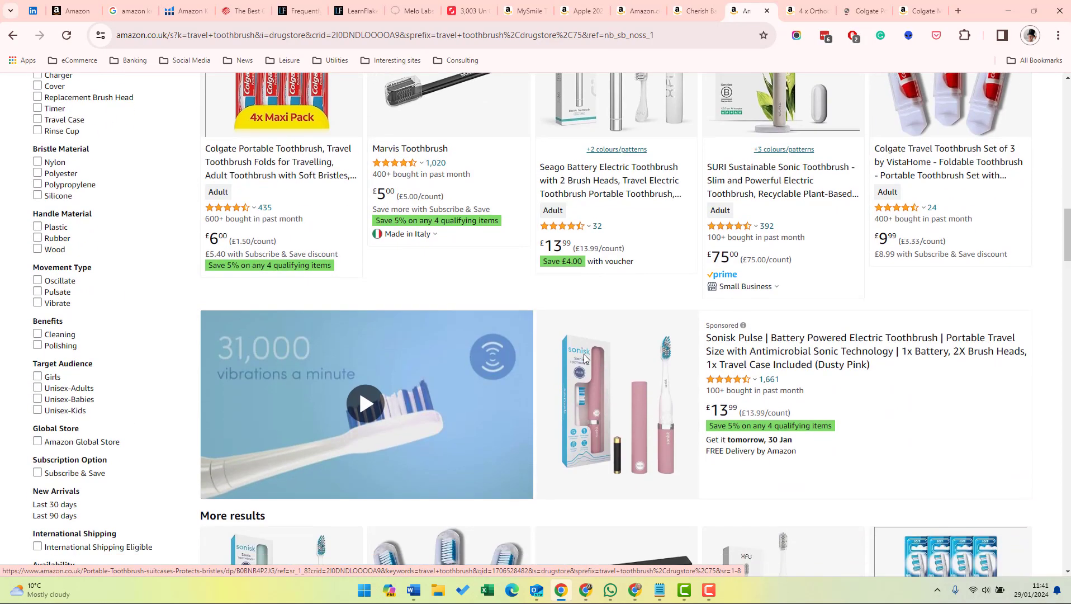
{"action": "scroll", "coordinate": [626, 367], "scroll_direction": "up", "scroll_amount": 15}
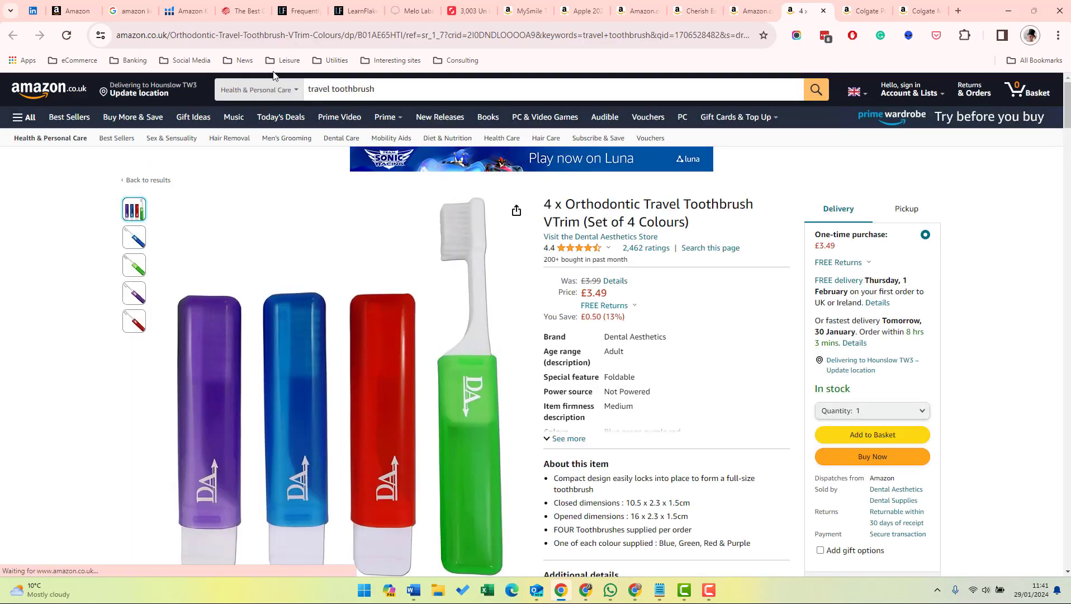
Copy the VTrim product code B01AE65HTI from its page address into Word below B073XXCBHP.
{"action": "double_click", "coordinate": [387, 38]}
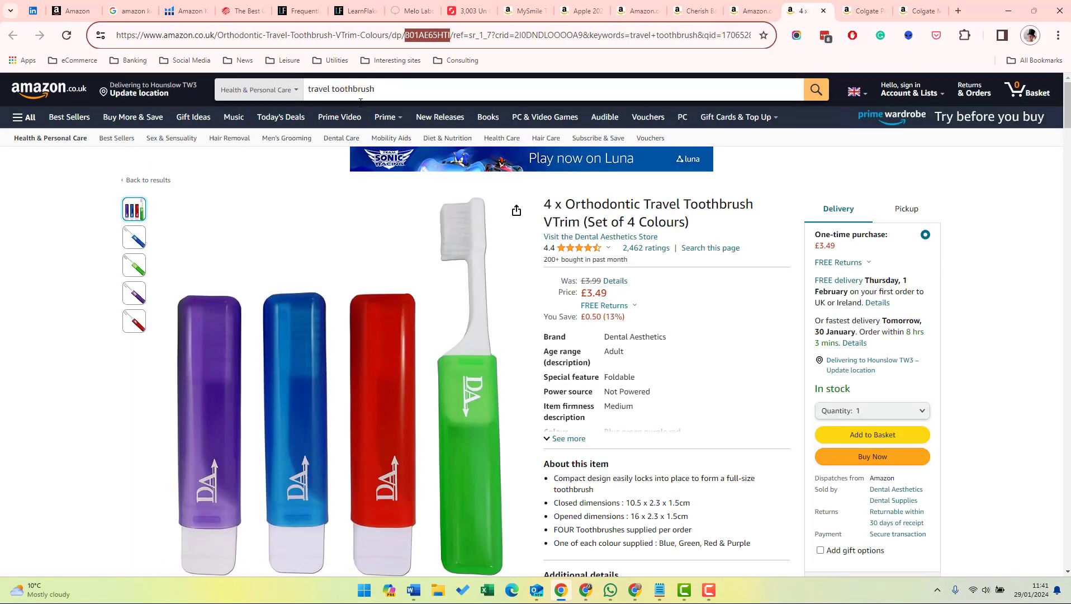
{"action": "key", "text": "alt+Tab"}
{"action": "key", "text": "Delete"}
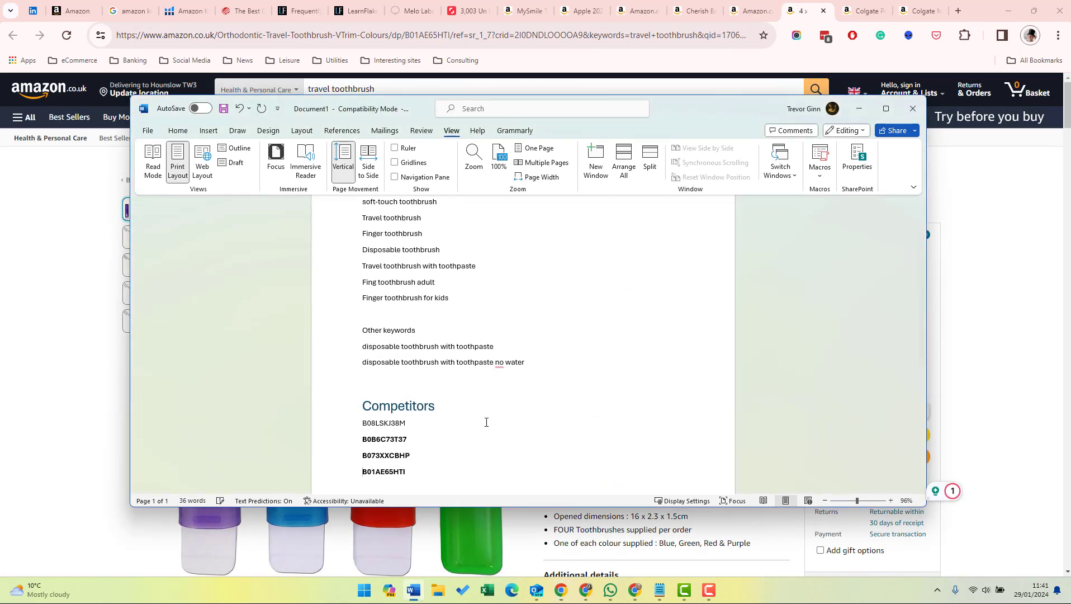
Copy the Colgate Portable Toothbrush code B0BNR4P2JG into the Word competitor list and maximize the Word window.
{"action": "key", "text": "alt+Tab"}
{"action": "left_click", "coordinate": [863, 10]}
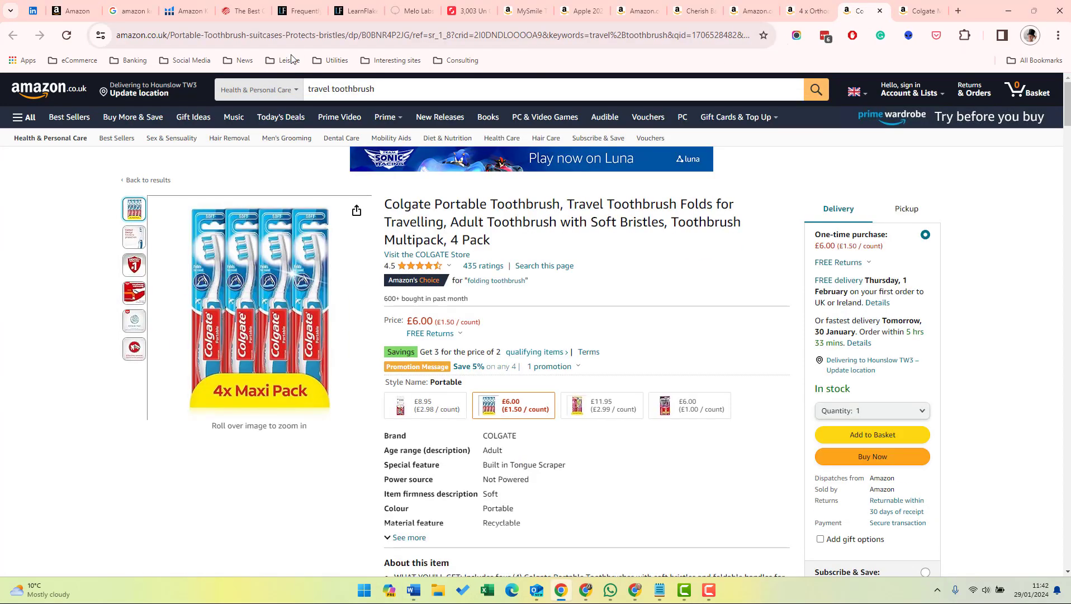
{"action": "double_click", "coordinate": [389, 35]}
{"action": "key", "text": "ctrl+c"}
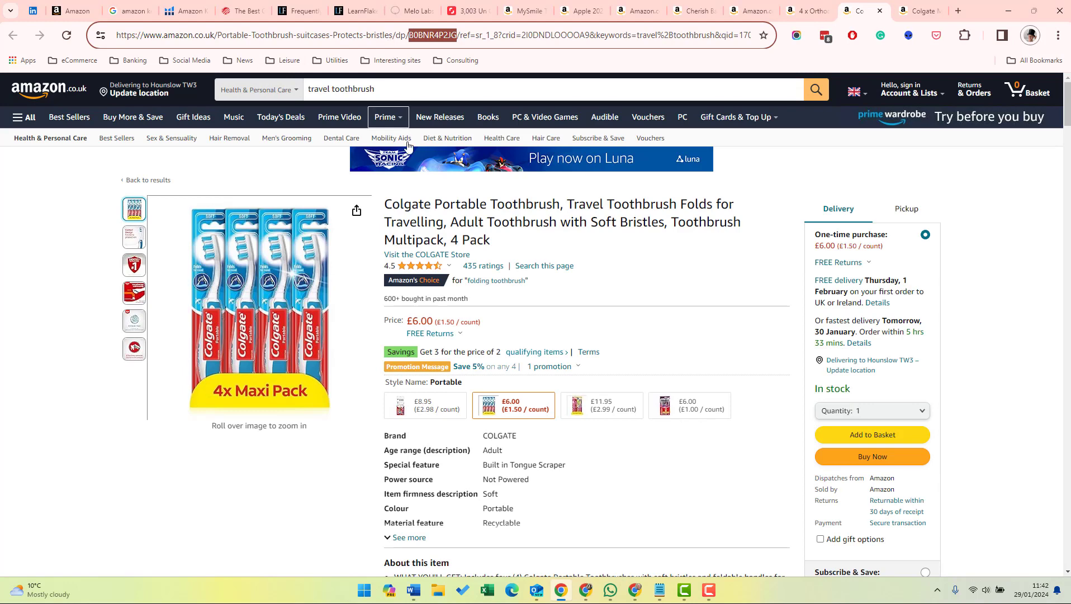
{"action": "key", "text": "alt+Tab"}
{"action": "key", "text": "ctrl+v"}
{"action": "scroll", "coordinate": [536, 363], "scroll_direction": "up", "scroll_amount": 2}
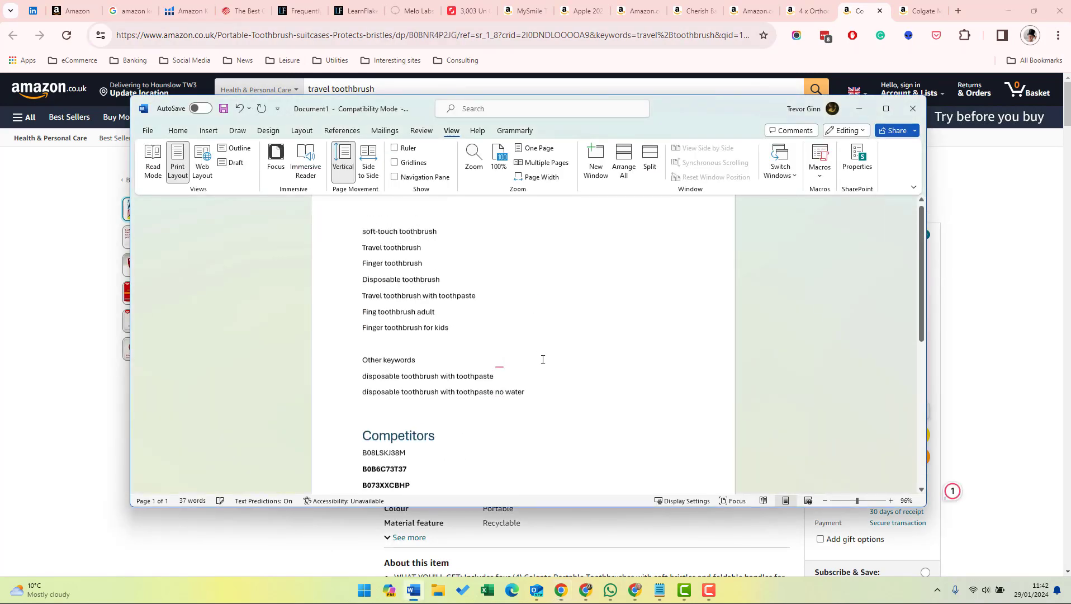
{"action": "left_click", "coordinate": [886, 108]}
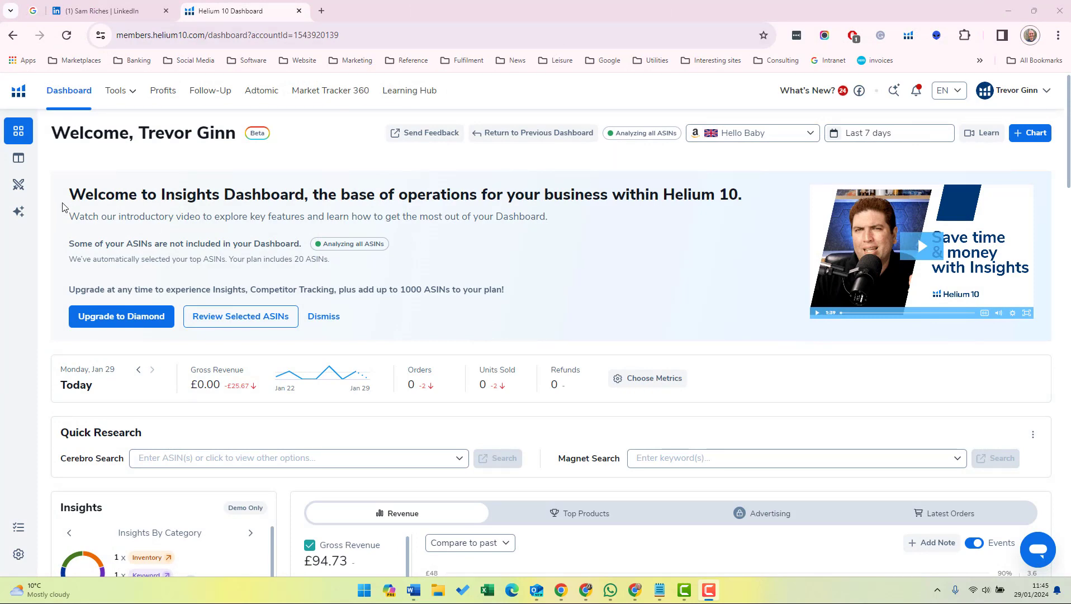
Open the Cerebro reverse product lookup tool in Helium 10.
{"action": "left_click", "coordinate": [115, 92]}
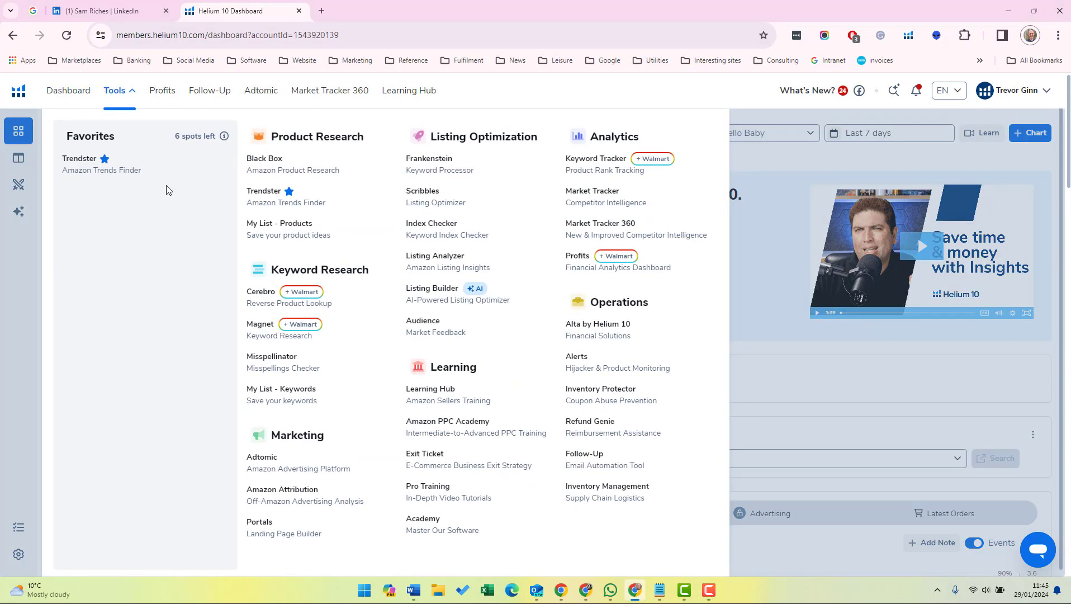
{"action": "left_click", "coordinate": [267, 303]}
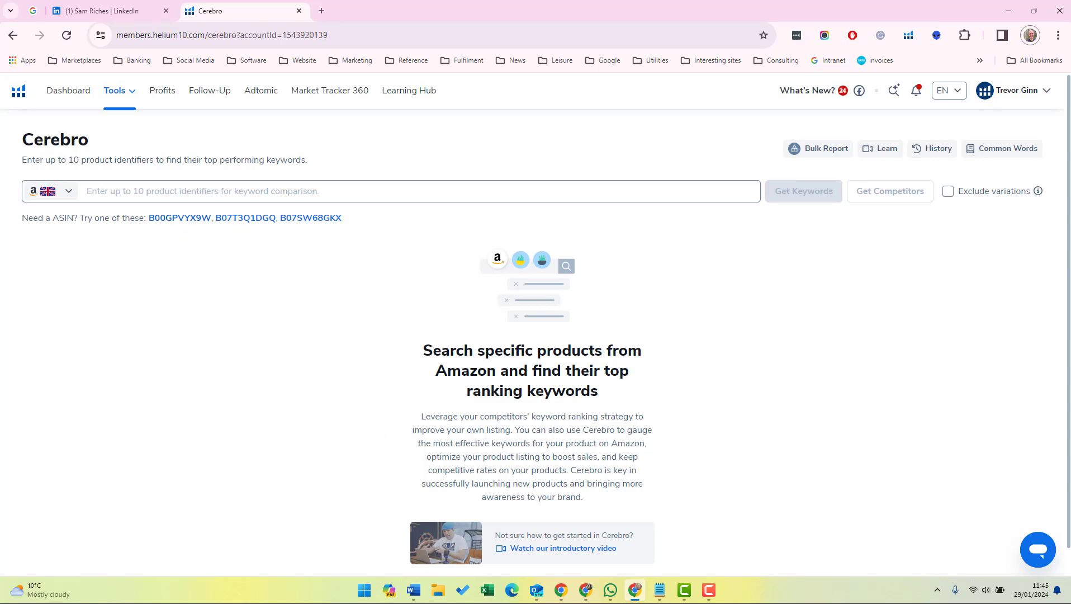
Copy the six competitor product codes from the Word document into Cerebro and get their keywords.
{"action": "mouse_move", "coordinate": [414, 590]}
{"action": "left_click", "coordinate": [348, 499]}
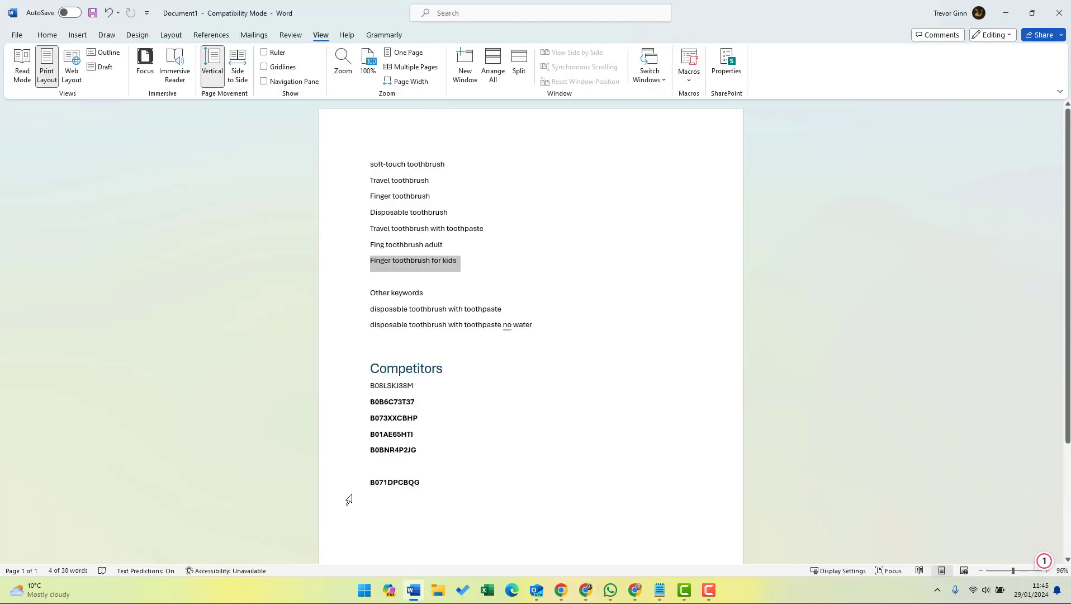
{"action": "left_click_drag", "start_coordinate": [371, 385], "coordinate": [432, 502]}
{"action": "key", "text": "ctrl+c"}
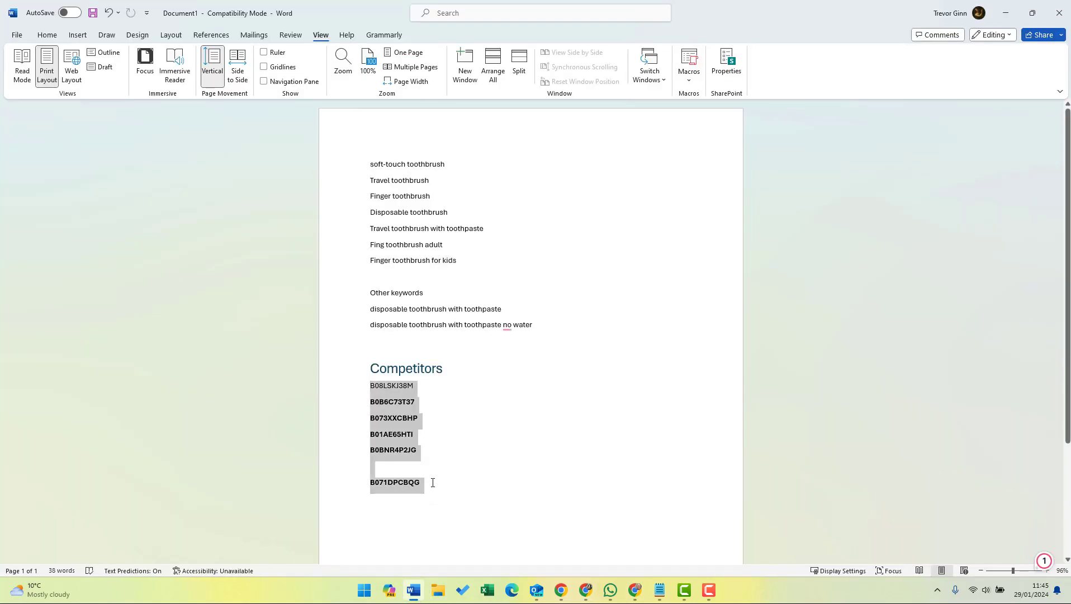
{"action": "key", "text": "alt+Tab"}
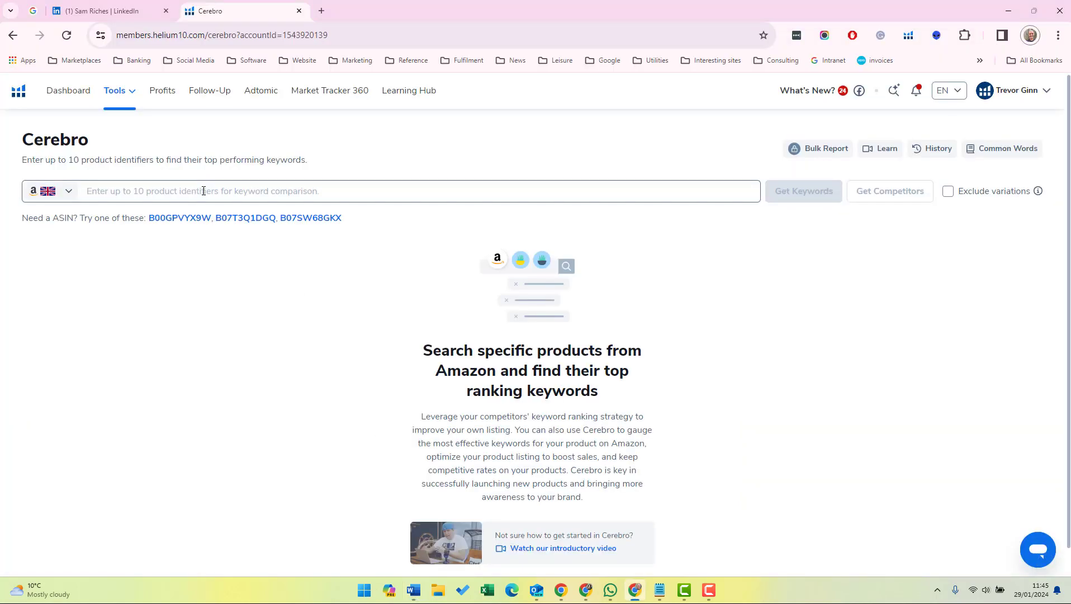
{"action": "left_click", "coordinate": [203, 191]}
{"action": "key", "text": "ctrl+v"}
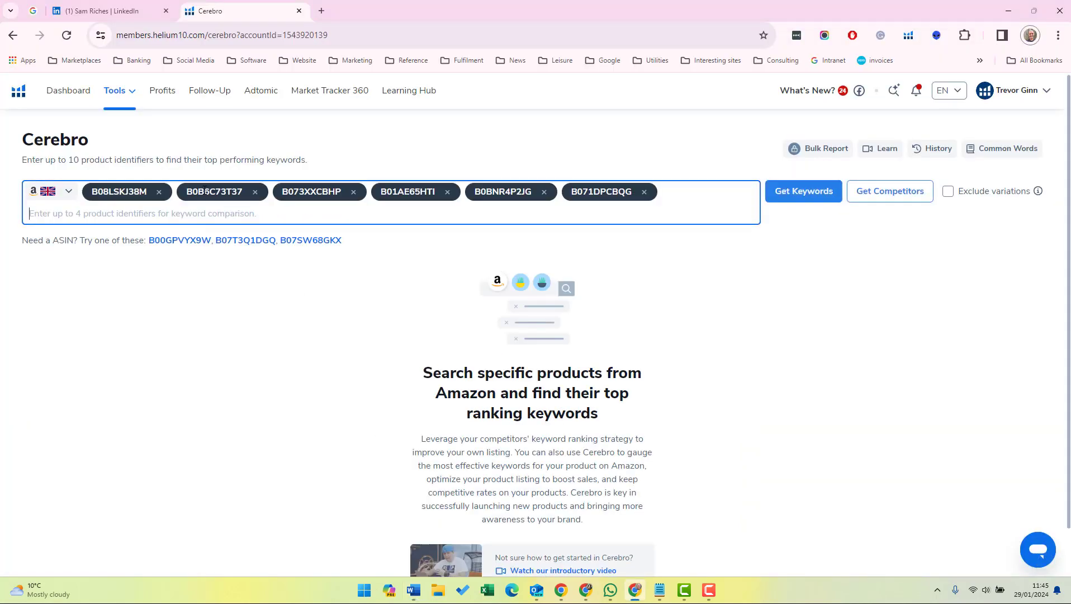
{"action": "left_click", "coordinate": [805, 193]}
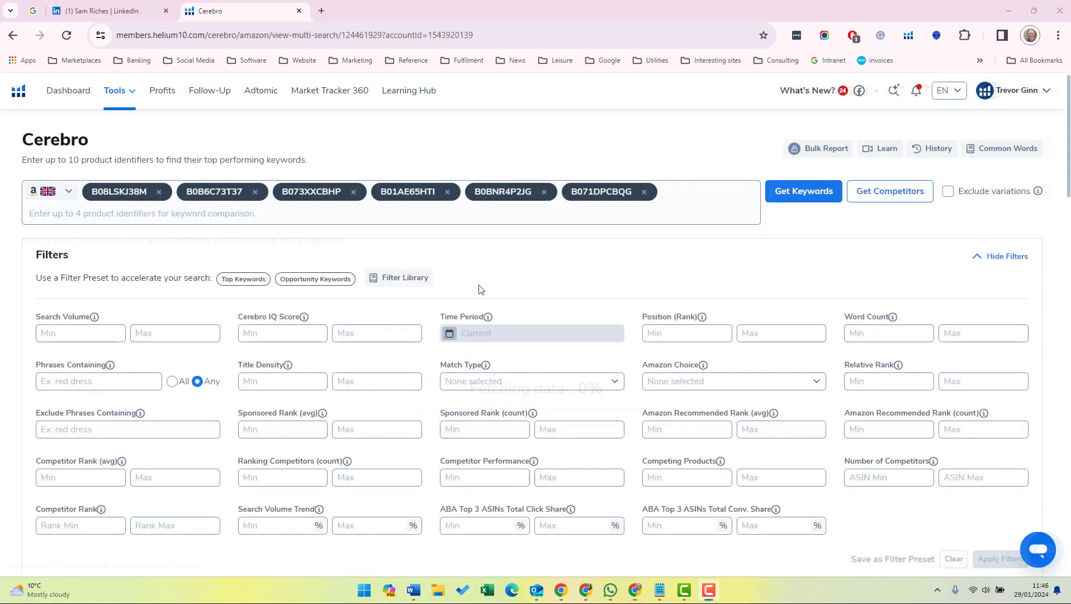
Filter the Cerebro keywords to a minimum average competitor rank of 30 and at least 3 competitors, and export them as a CSV file.
{"action": "scroll", "coordinate": [473, 296], "scroll_direction": "down", "scroll_amount": 2}
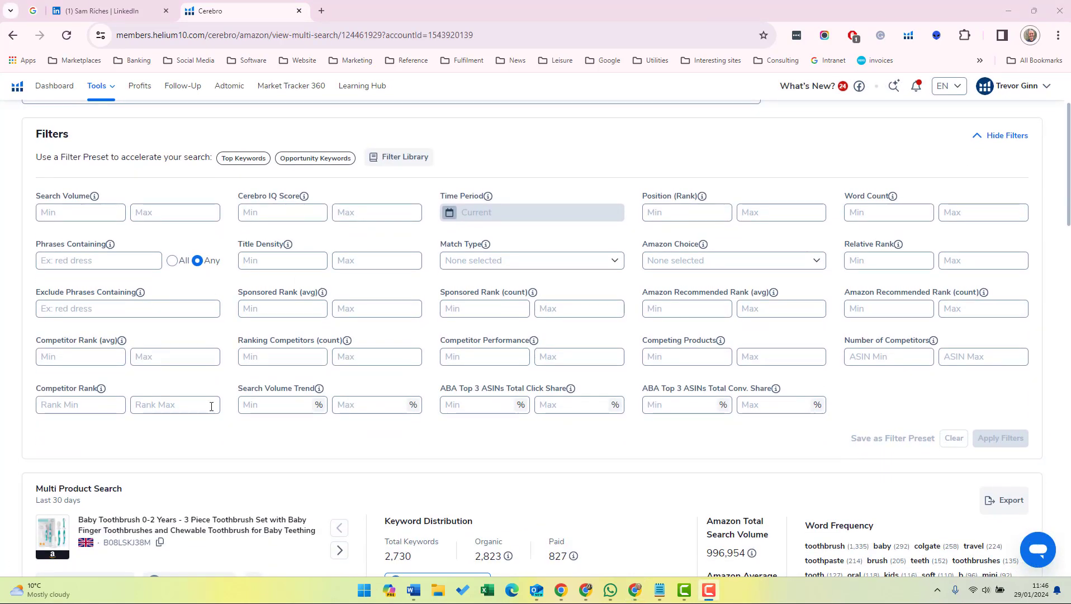
{"action": "left_click", "coordinate": [117, 361]}
{"action": "type", "text": "30"}
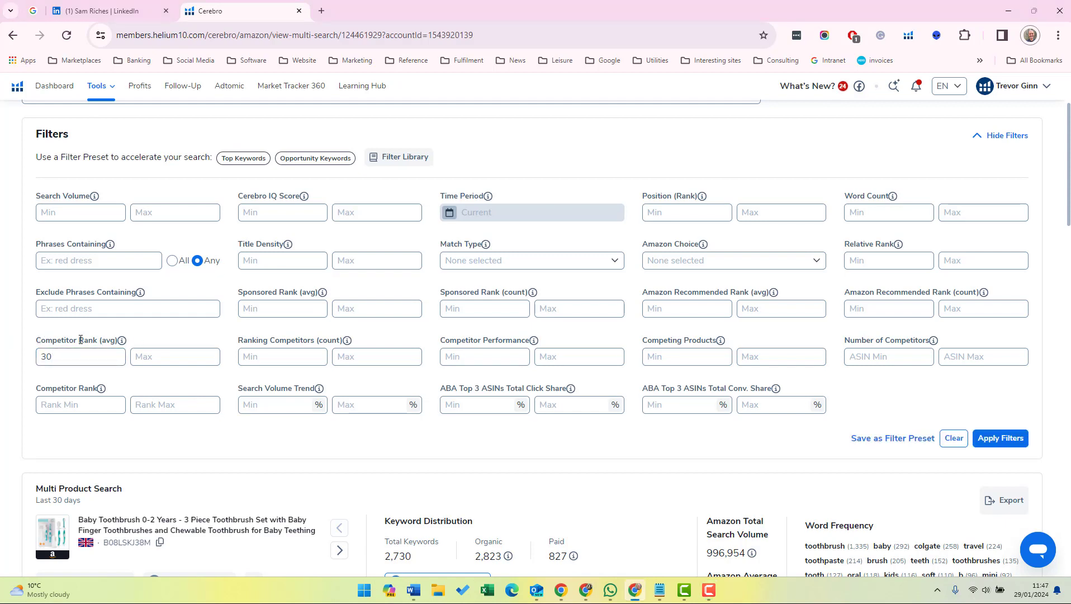
{"action": "left_click", "coordinate": [52, 357]}
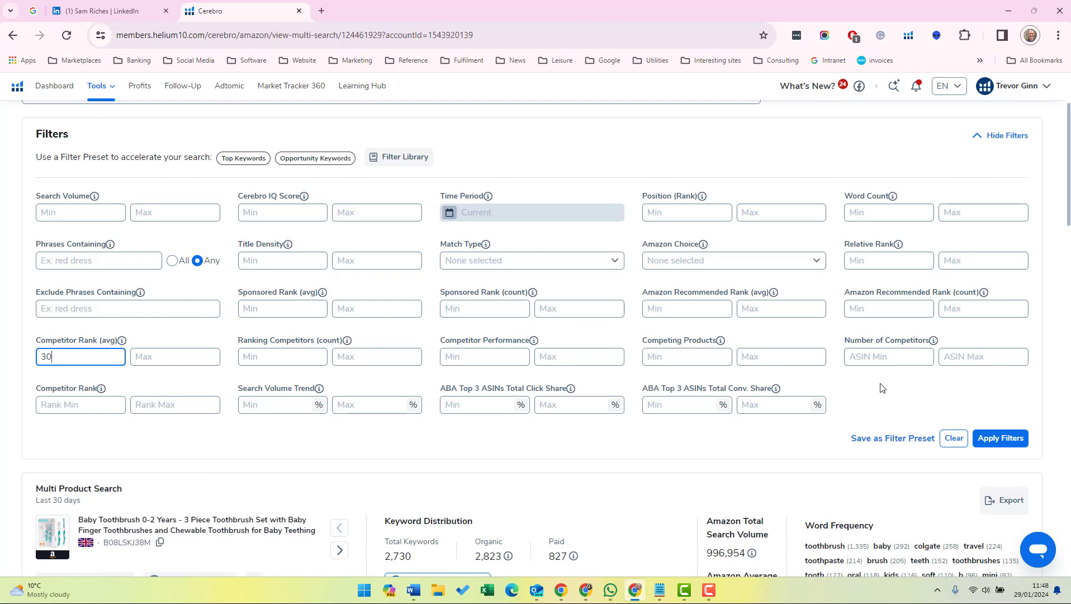
{"action": "left_click", "coordinate": [892, 356]}
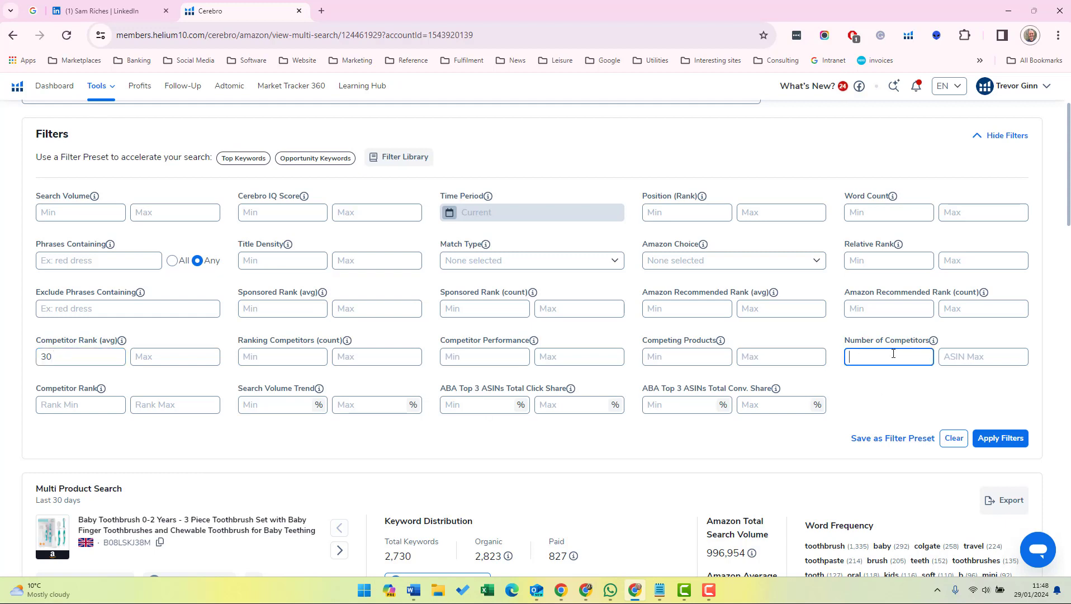
{"action": "type", "text": "3"}
{"action": "left_click", "coordinate": [994, 437]}
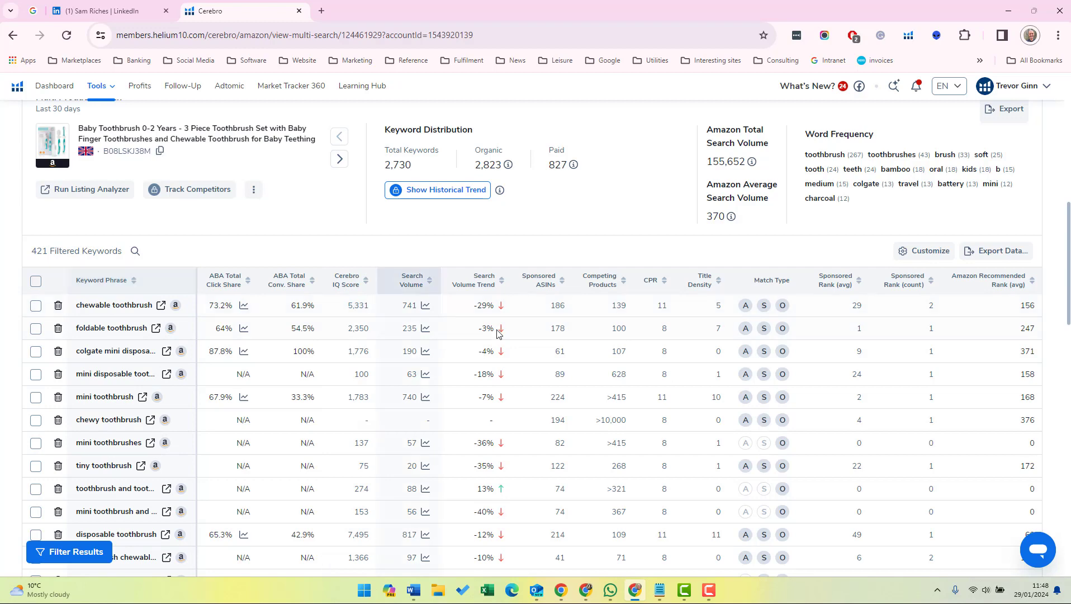
{"action": "left_click", "coordinate": [989, 253]}
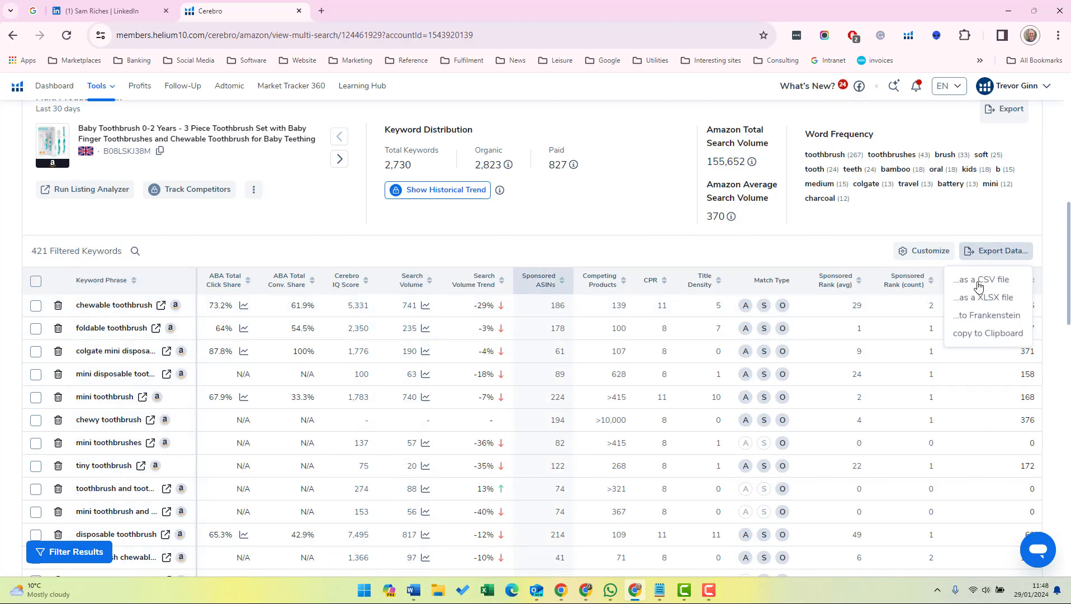
{"action": "left_click", "coordinate": [979, 280]}
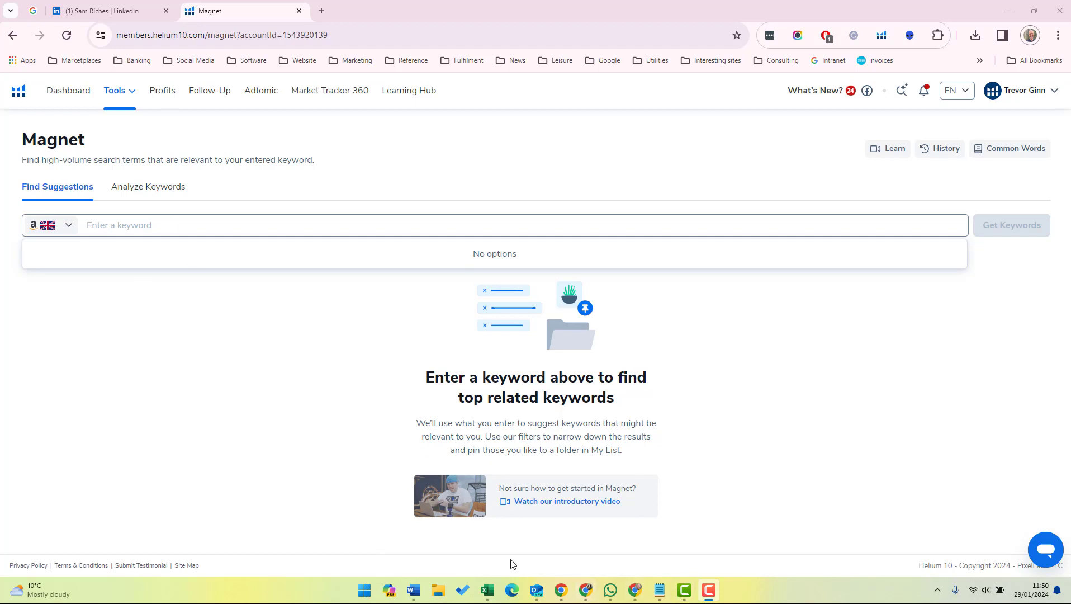
Review the seed keywords in the Word document, from soft-touch toothbrush to Finger toothbrush for kids, and return to Magnet in the browser.
{"action": "left_click", "coordinate": [413, 590]}
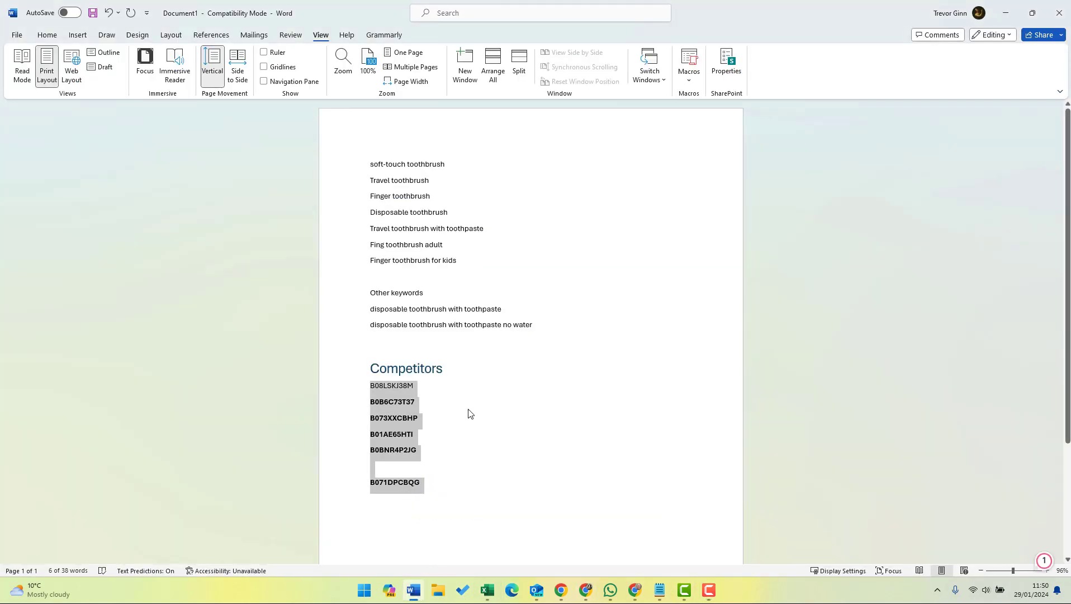
{"action": "left_click", "coordinate": [371, 171]}
{"action": "left_click_drag", "start_coordinate": [371, 181], "coordinate": [462, 259]}
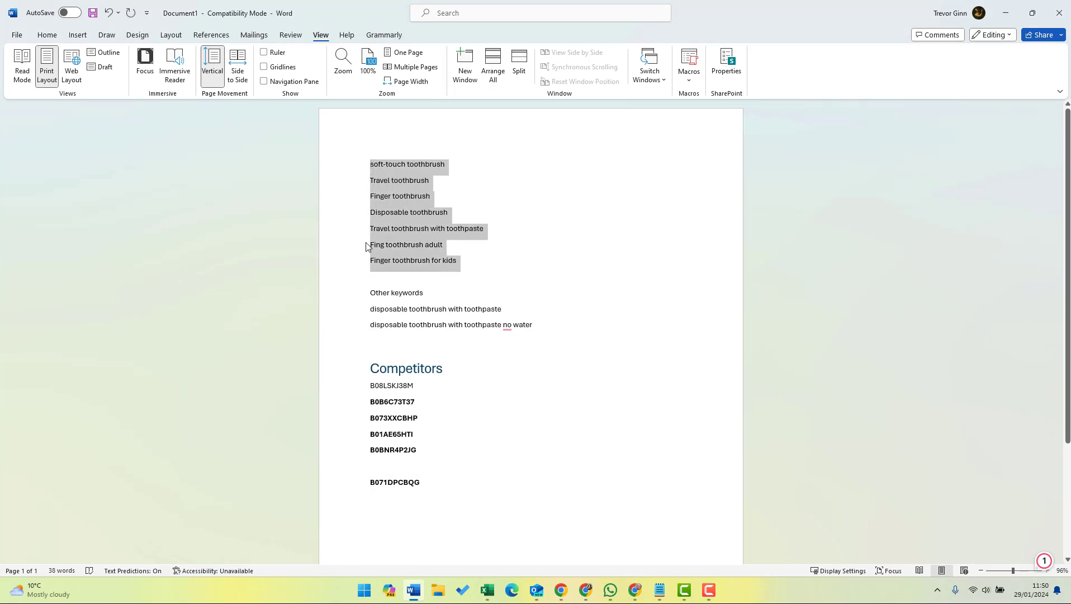
{"action": "key", "text": "alt+Tab"}
{"action": "key", "text": "alt+Tab"}
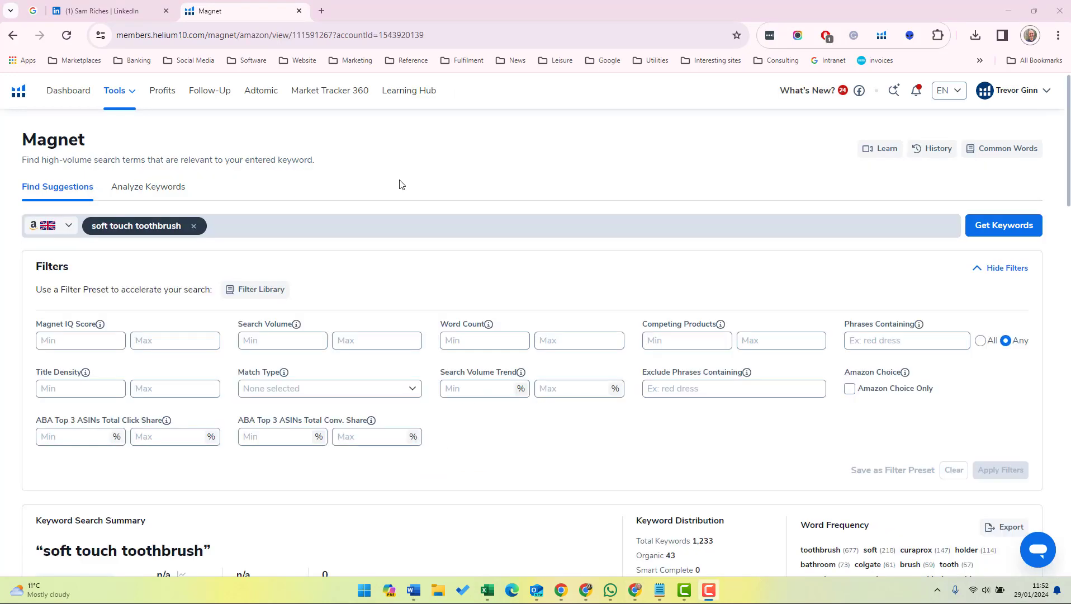
Export the Magnet keyword suggestions for "soft touch toothbrush" as a CSV file.
{"action": "scroll", "coordinate": [265, 237], "scroll_direction": "down", "scroll_amount": 6}
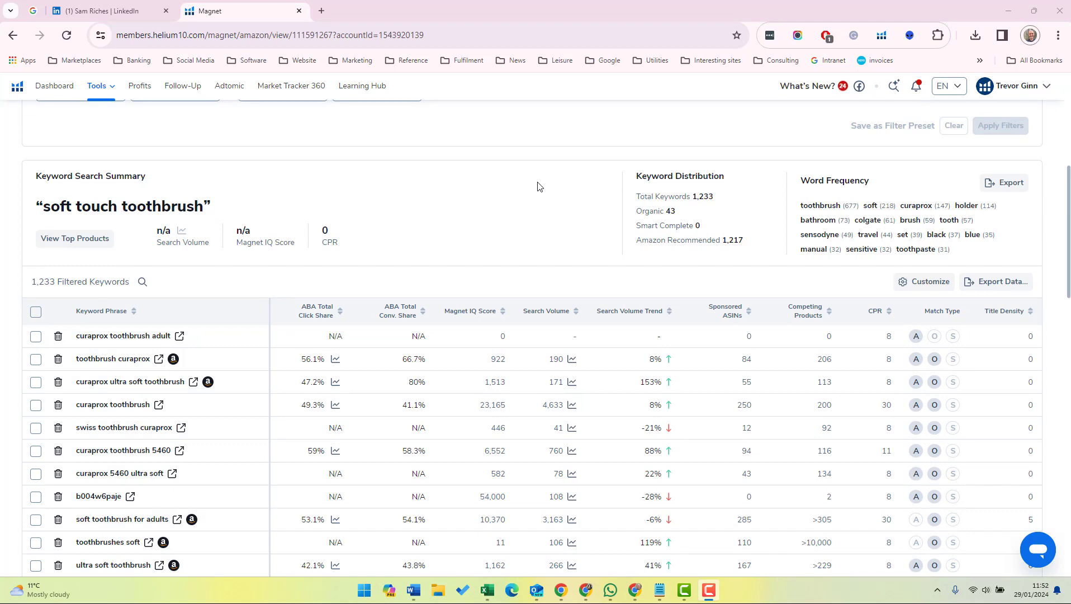
{"action": "scroll", "coordinate": [538, 187], "scroll_direction": "up", "scroll_amount": 6}
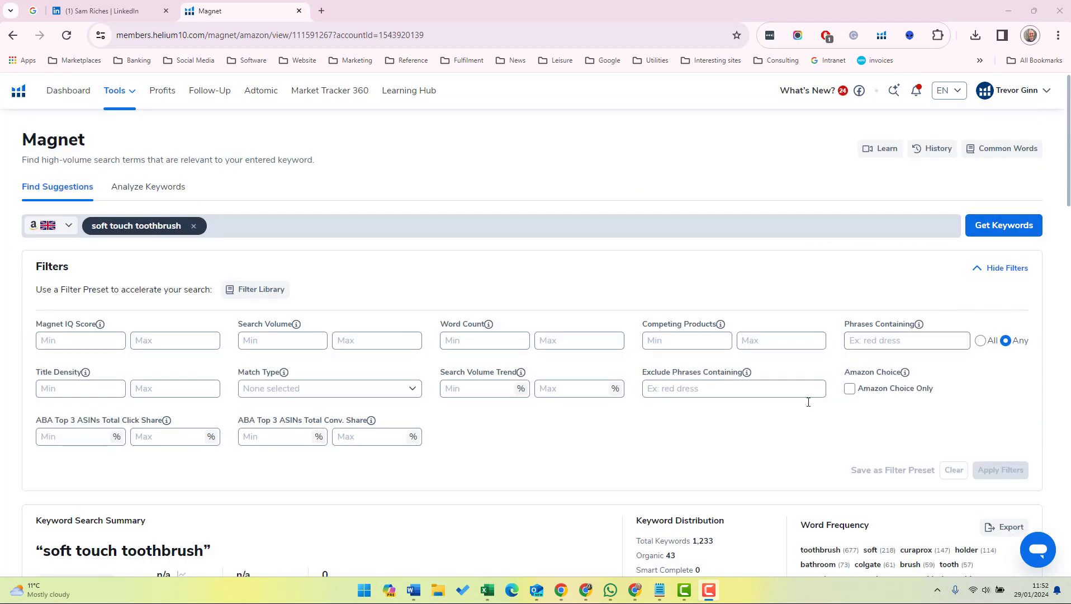
{"action": "scroll", "coordinate": [804, 409], "scroll_direction": "down", "scroll_amount": 5}
{"action": "left_click", "coordinate": [1001, 337]}
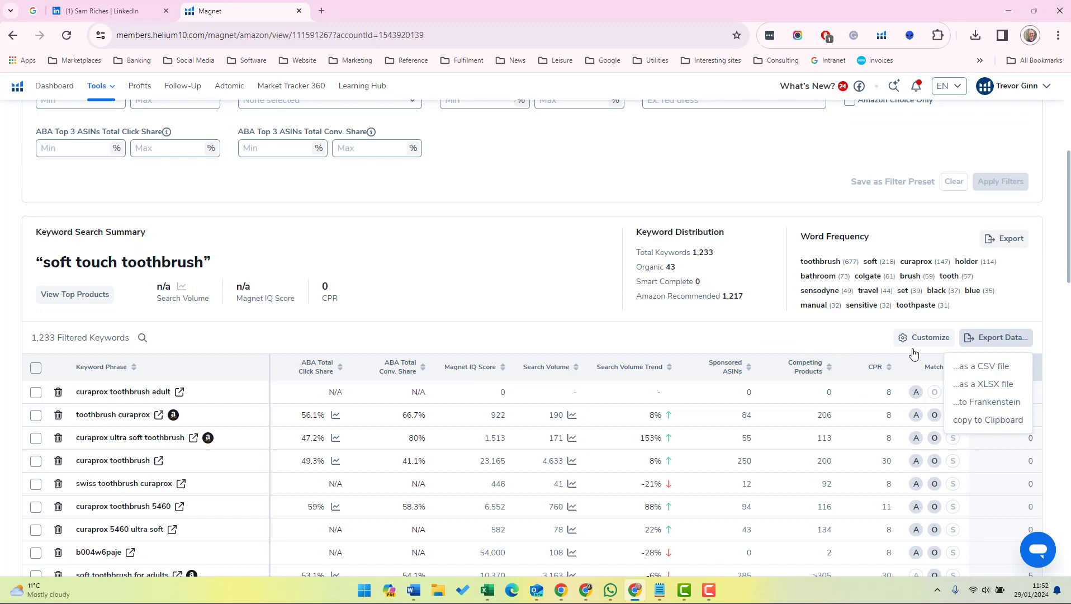
{"action": "left_click", "coordinate": [977, 366]}
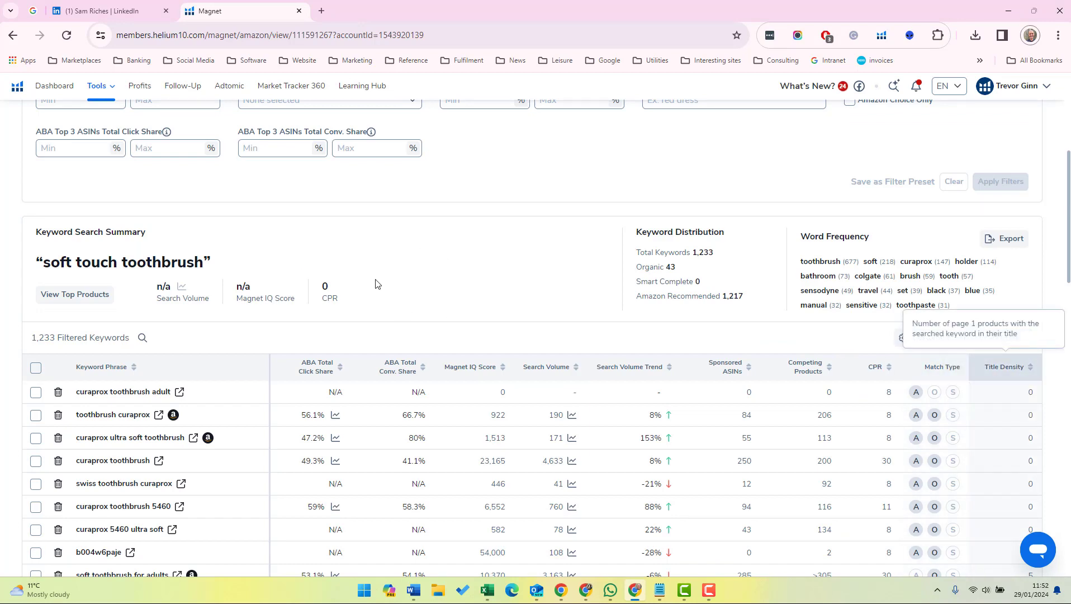
Replace the Magnet search term with "finger toothbrush" and get its keyword suggestions.
{"action": "scroll", "coordinate": [538, 291], "scroll_direction": "up", "scroll_amount": 5}
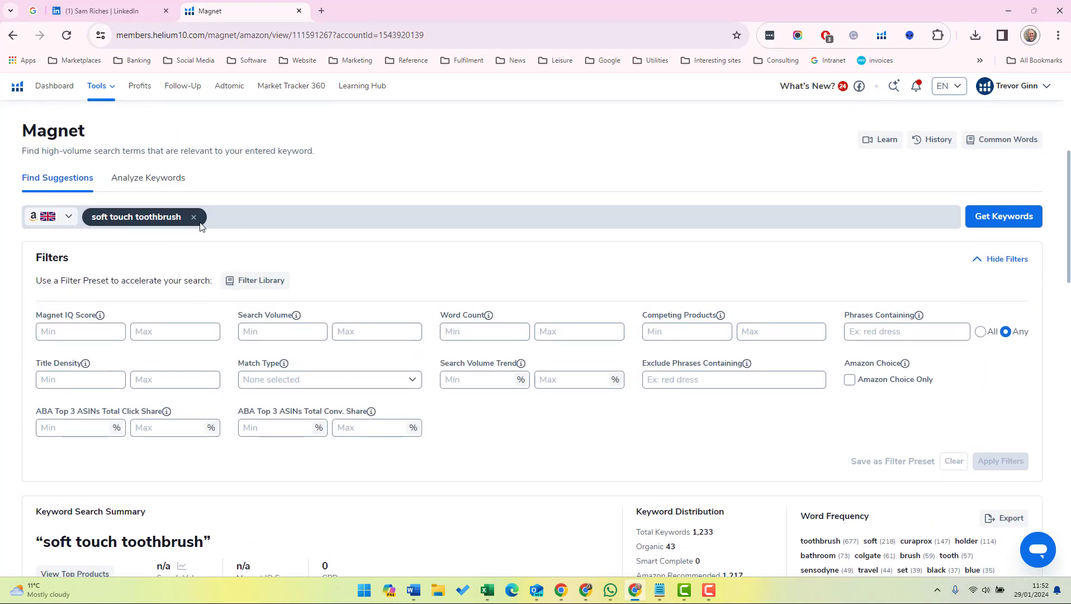
{"action": "left_click", "coordinate": [195, 220]}
{"action": "left_click", "coordinate": [180, 225]}
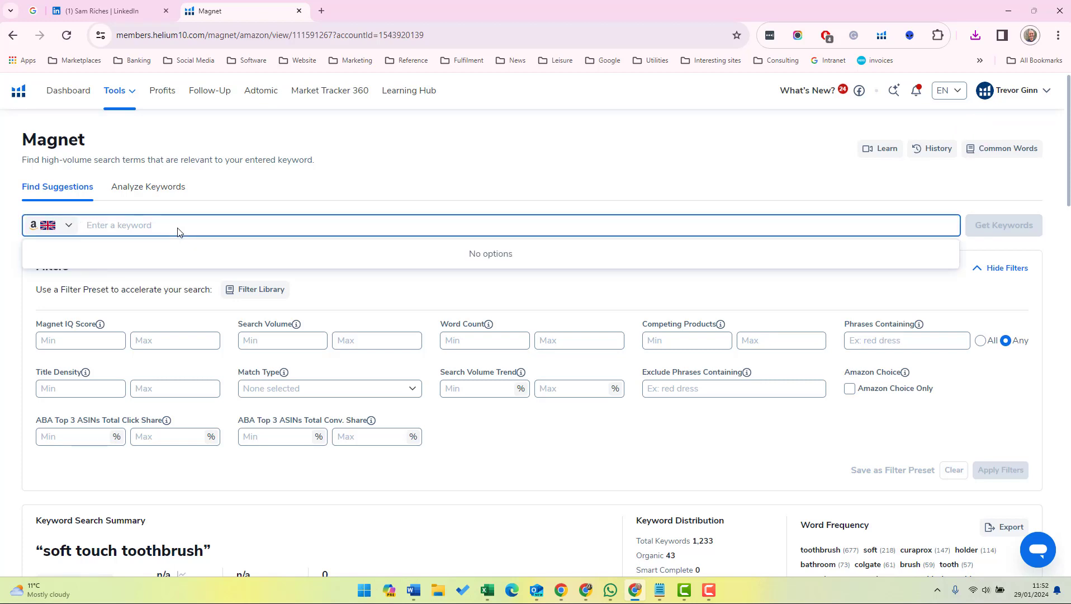
{"action": "type", "text": "finger toothbrush"}
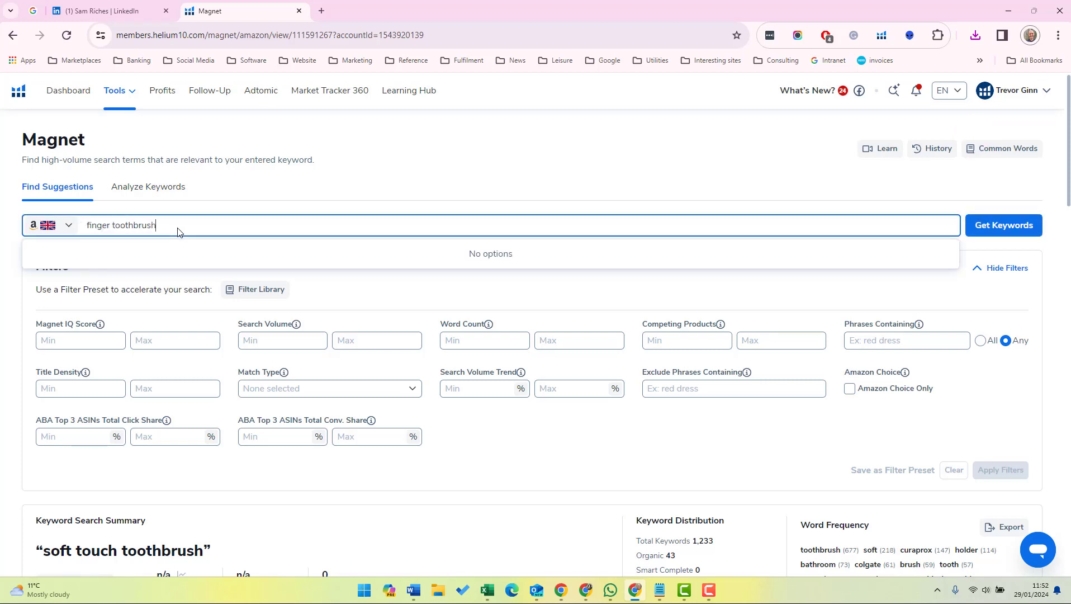
{"action": "left_click", "coordinate": [1002, 224]}
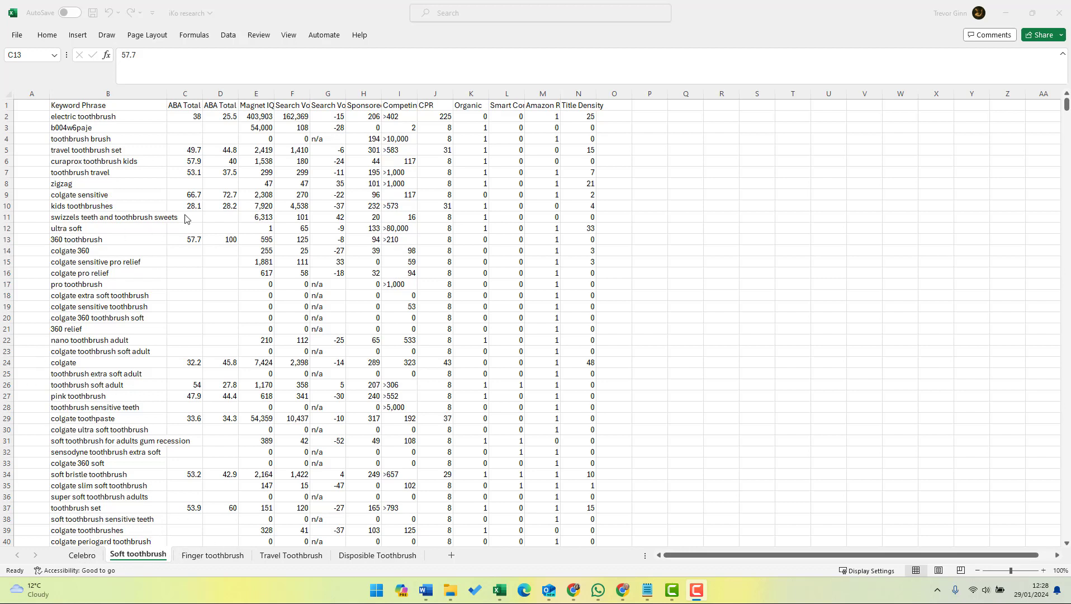
Sort all data on the Soft toothbrush sheet of the iKo research workbook by Search Volume, largest to smallest.
{"action": "left_click", "coordinate": [25, 209]}
{"action": "key", "text": "ctrl+Home"}
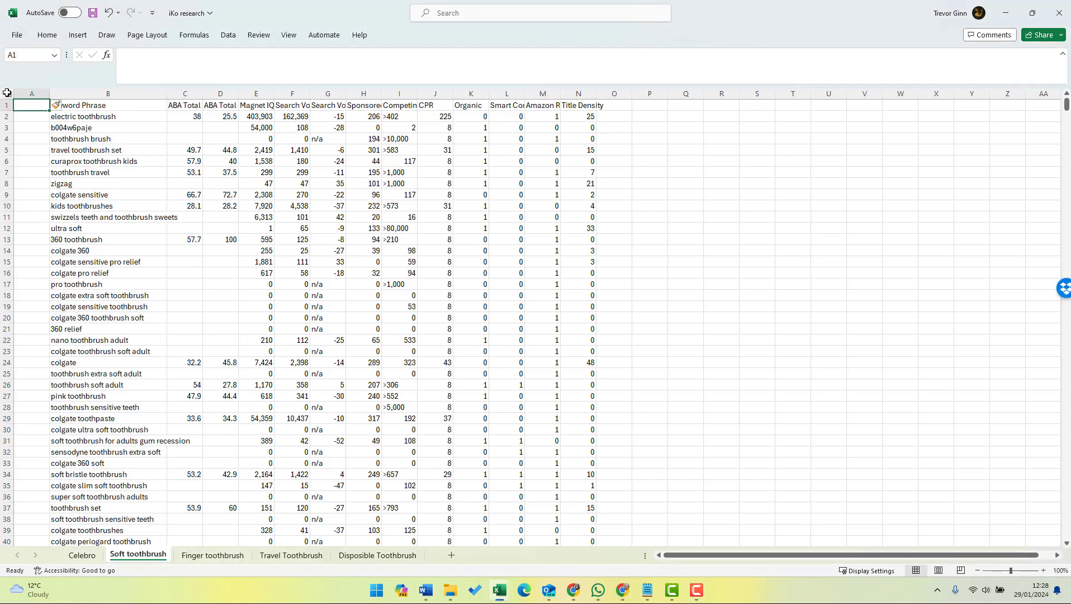
{"action": "key", "text": "ctrl+a"}
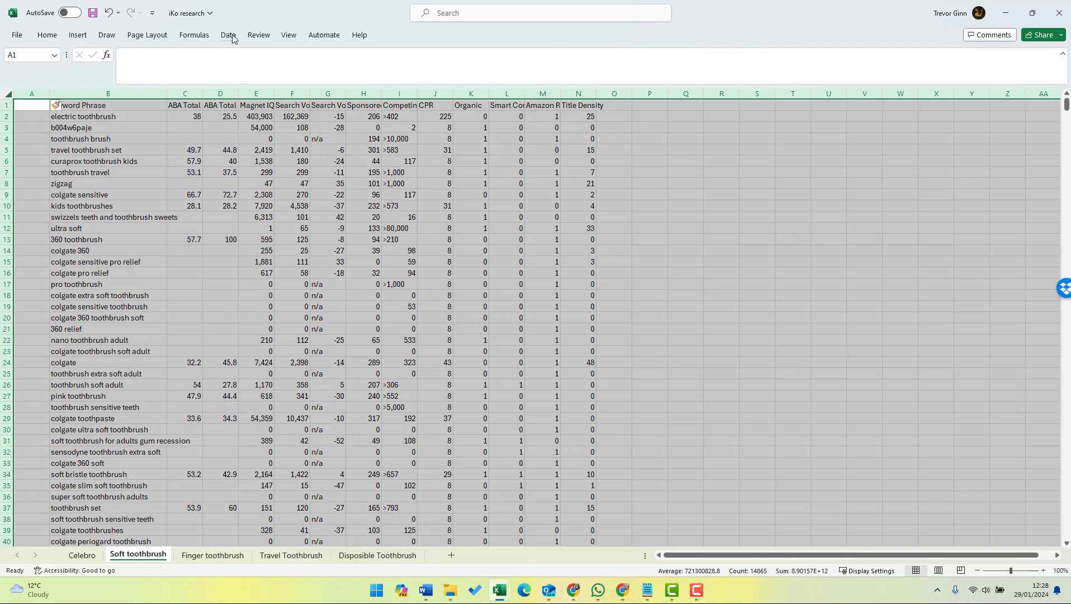
{"action": "left_click", "coordinate": [228, 35]}
{"action": "left_click", "coordinate": [491, 62]}
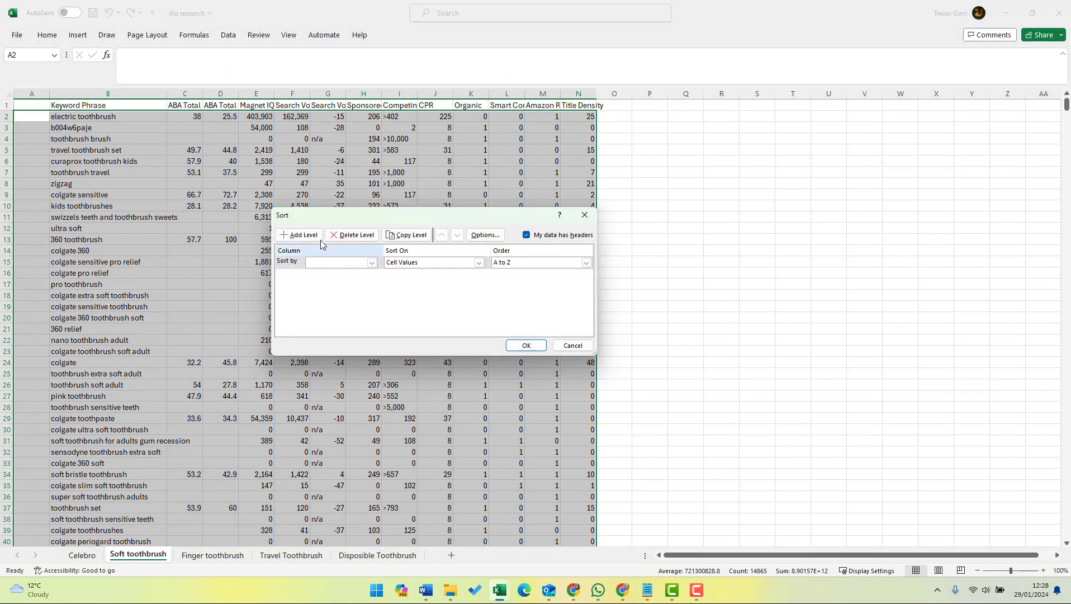
{"action": "left_click", "coordinate": [354, 264]}
{"action": "left_click", "coordinate": [351, 312]}
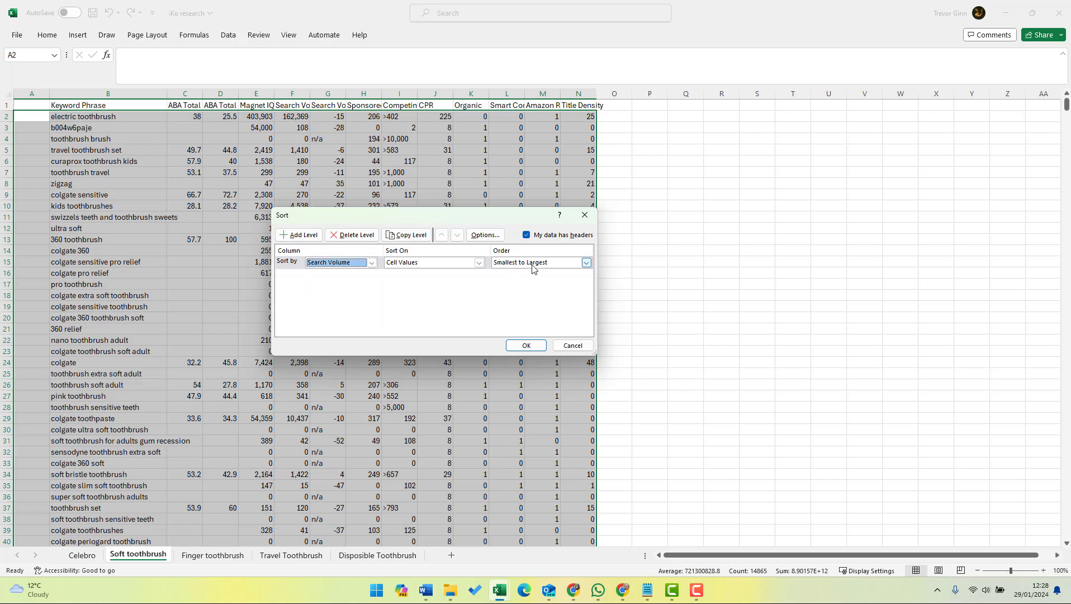
{"action": "left_click", "coordinate": [534, 262]}
{"action": "left_click", "coordinate": [527, 285]}
{"action": "left_click", "coordinate": [524, 345]}
Look through the sorted keyword phrases on the Soft toothbrush sheet for terms relevant to the product.
{"action": "left_click", "coordinate": [217, 262]}
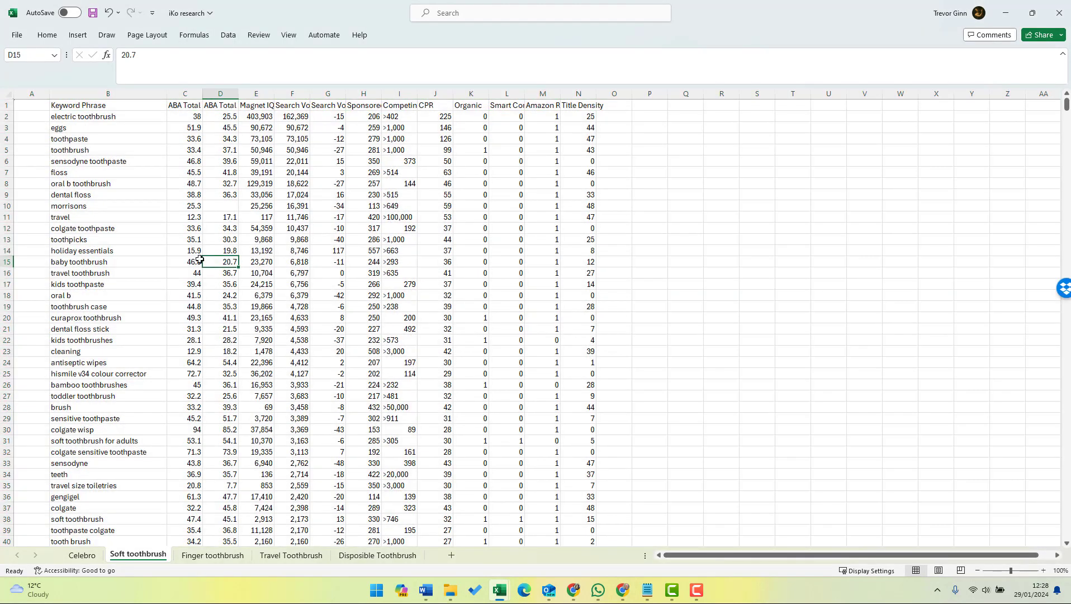
{"action": "left_click", "coordinate": [99, 173]}
{"action": "left_click", "coordinate": [36, 127]}
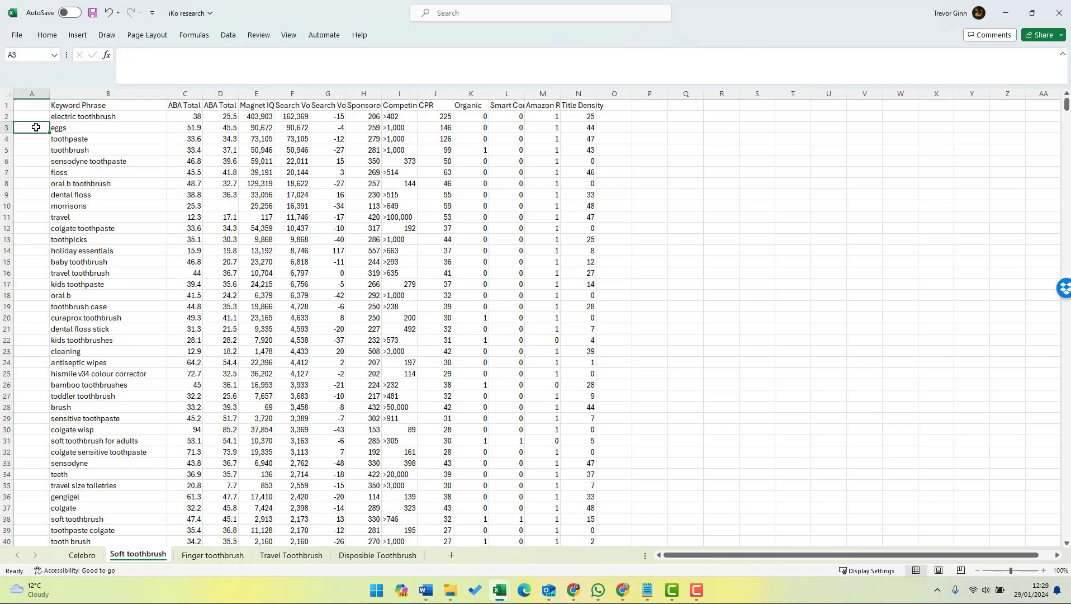
{"action": "key", "text": "Up"}
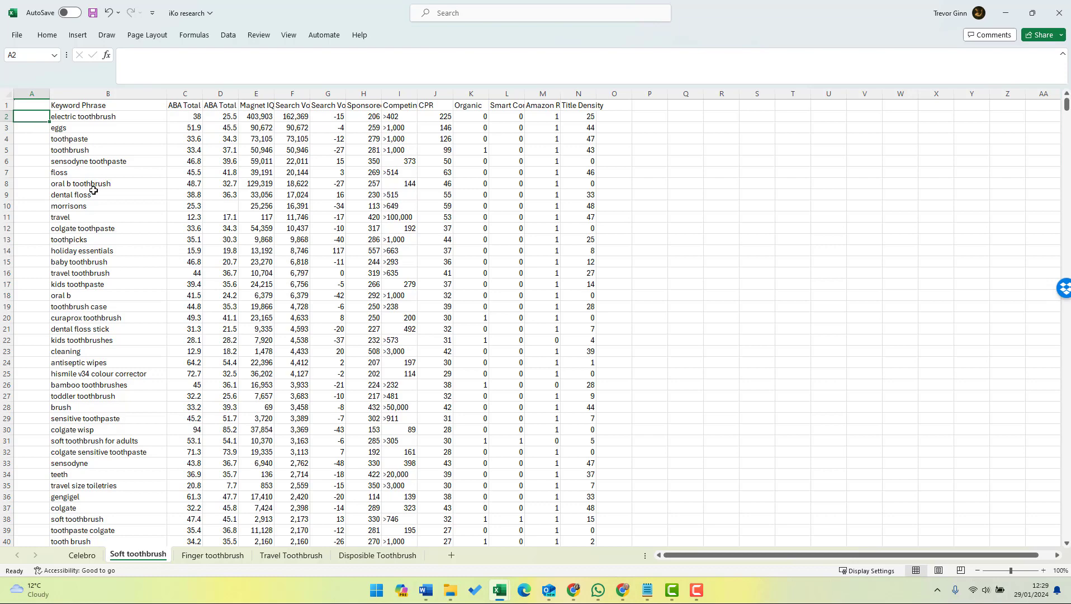
{"action": "left_click", "coordinate": [79, 331]}
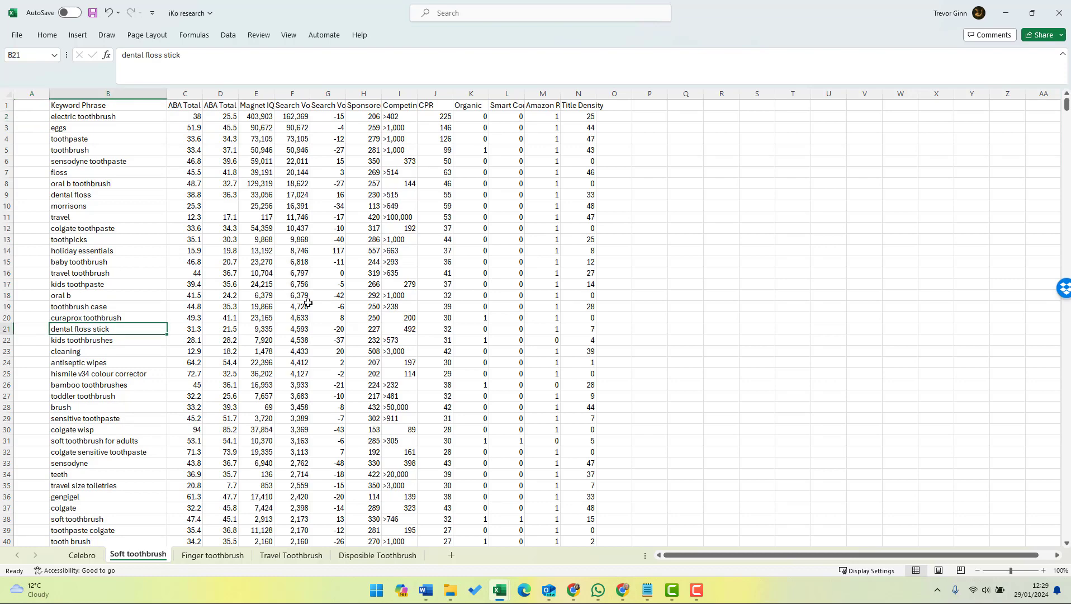
{"action": "key", "text": "Down"}
{"action": "key", "text": "Down"}
{"action": "key", "text": "Down"}
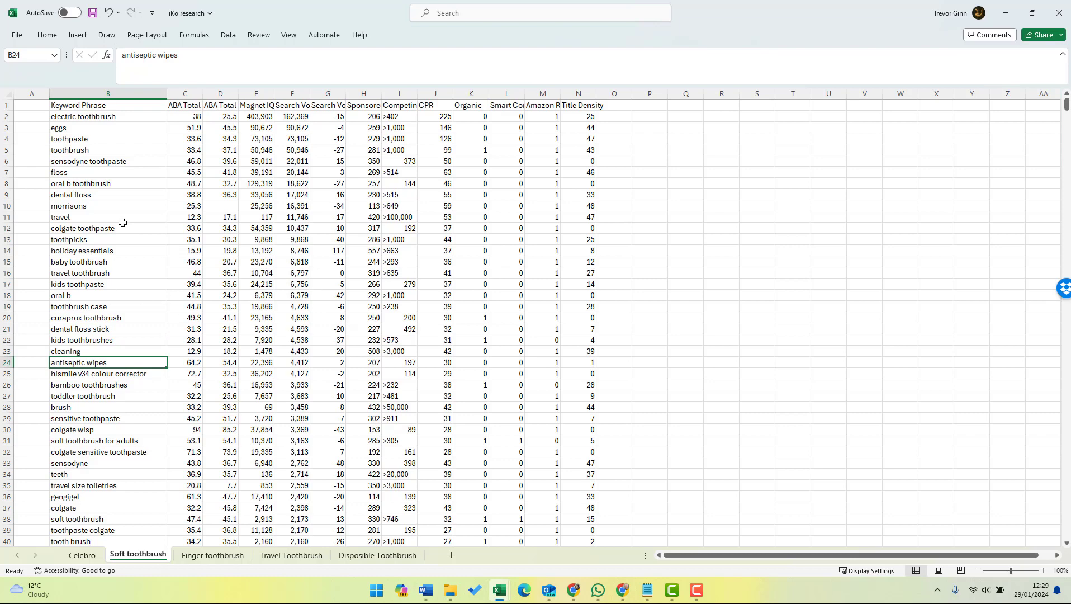
Mark the keywords toothpaste and toothbrush with an x in column A.
{"action": "left_click", "coordinate": [40, 136]}
{"action": "type", "text": "x"}
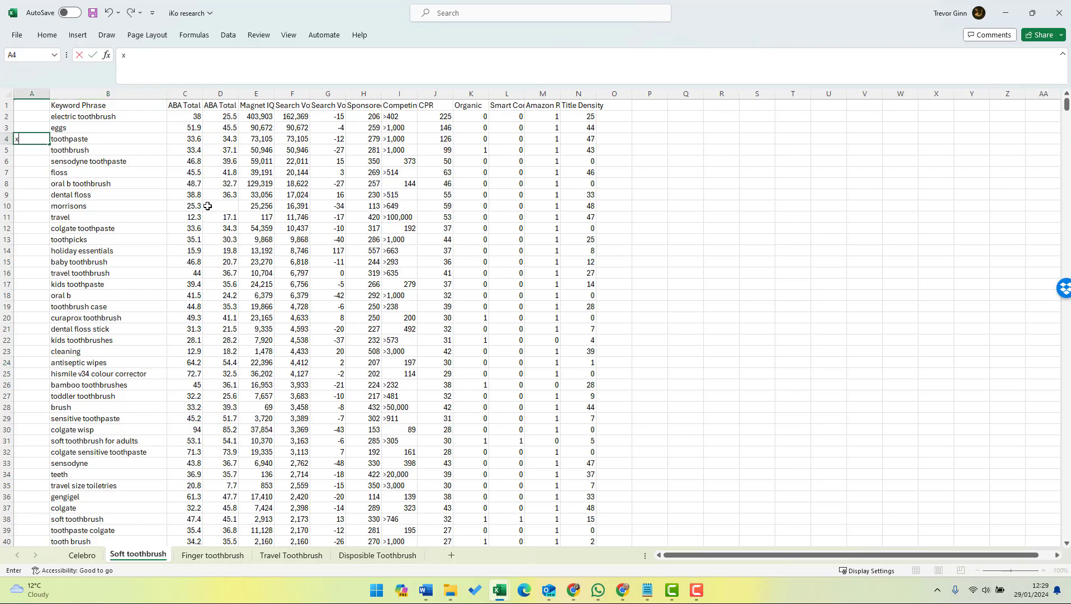
{"action": "key", "text": "Return"}
{"action": "type", "text": "x"}
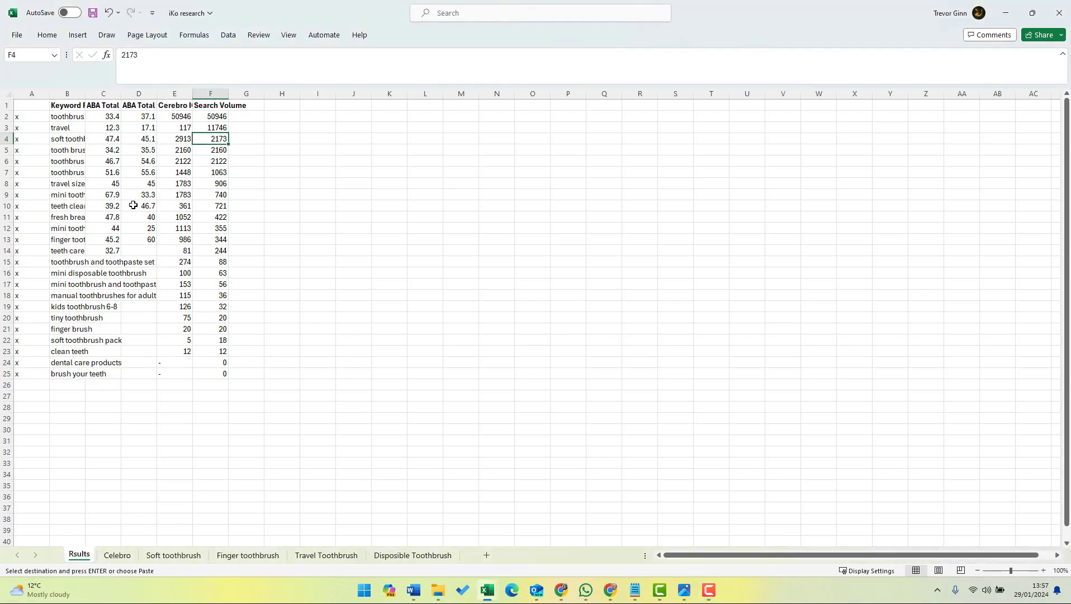
Review the x-marked keywords and their metrics on the filtered Celebro sheet.
{"action": "left_click", "coordinate": [116, 555]}
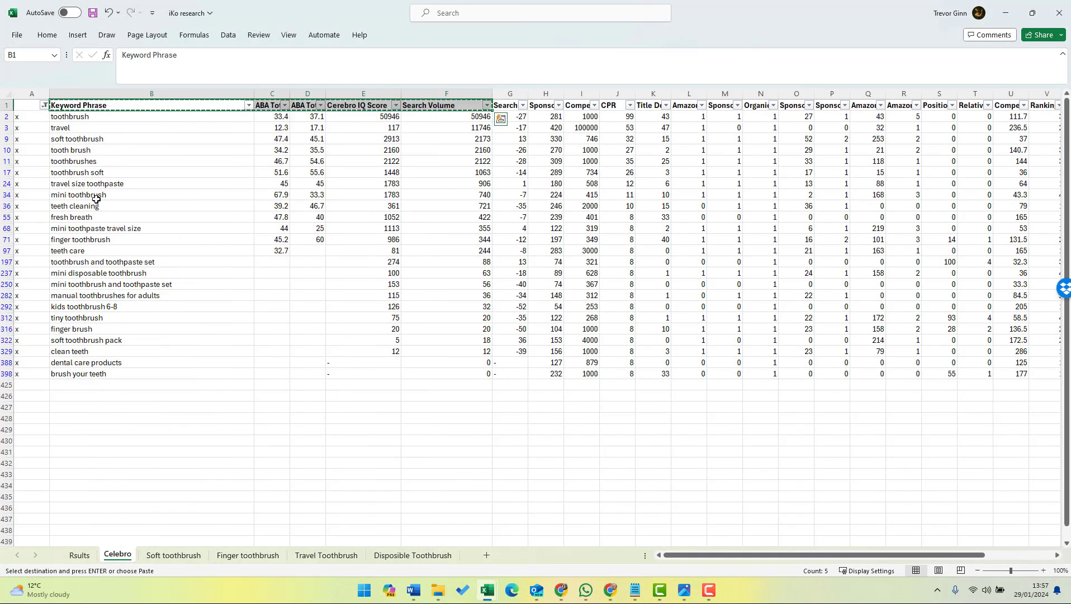
{"action": "left_click", "coordinate": [8, 93]}
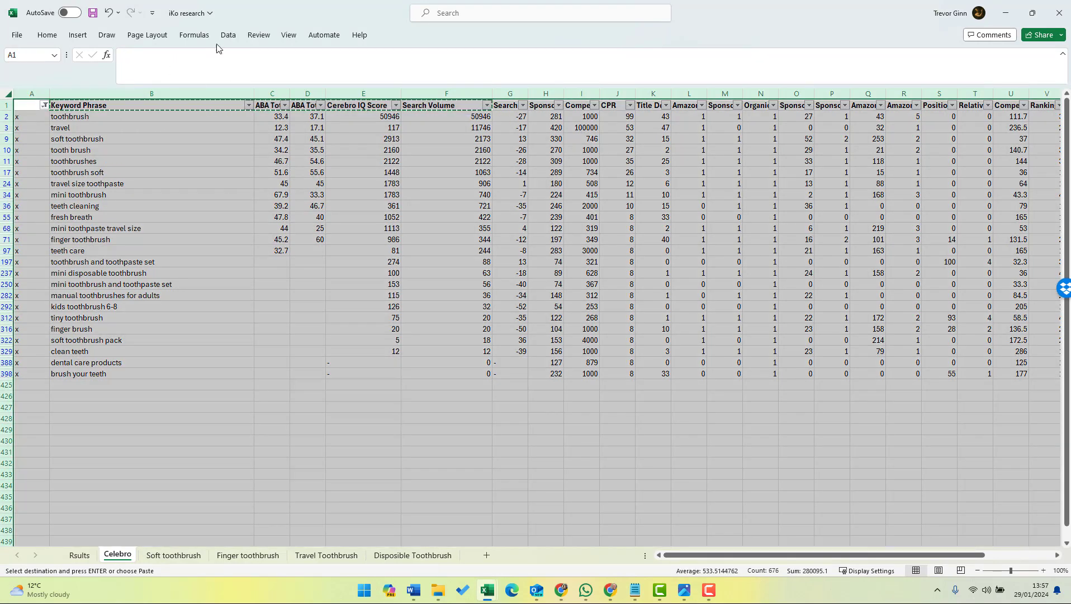
{"action": "left_click", "coordinate": [228, 35]}
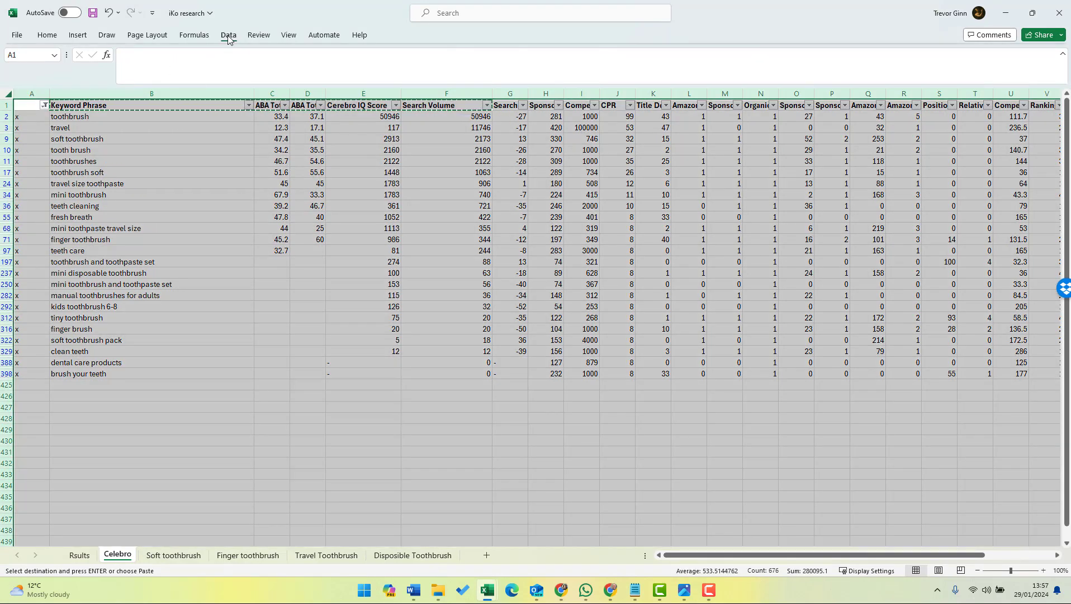
{"action": "left_click", "coordinate": [184, 185]}
{"action": "left_click", "coordinate": [78, 339]}
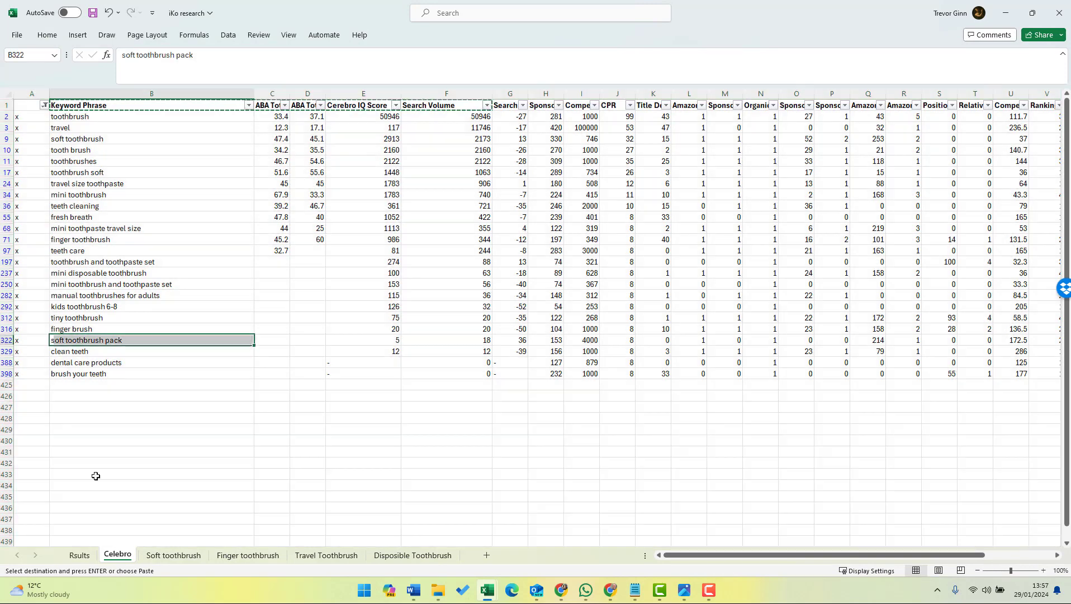
Filter the Soft toothbrush sheet on column A so only the keywords marked x are shown.
{"action": "left_click", "coordinate": [167, 555]}
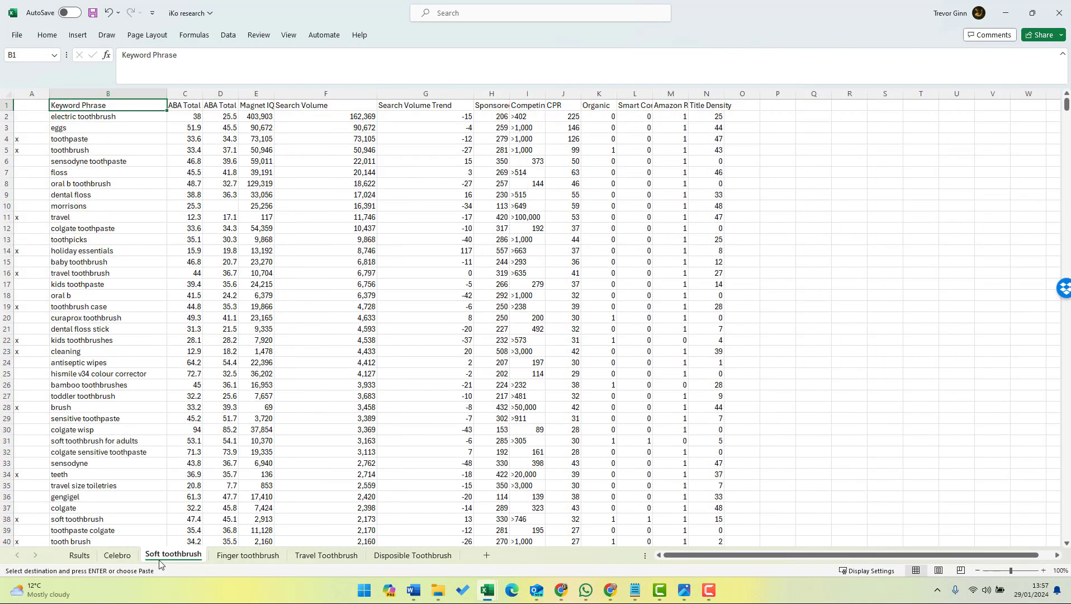
{"action": "left_click", "coordinate": [7, 95]}
{"action": "left_click", "coordinate": [229, 40]}
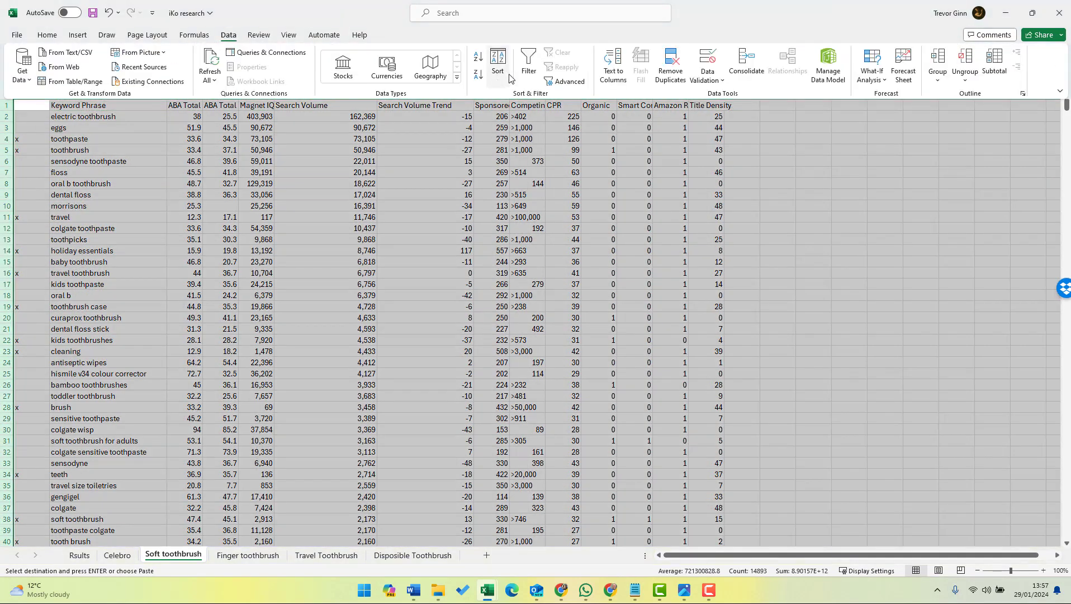
{"action": "left_click", "coordinate": [529, 66]}
{"action": "left_click", "coordinate": [42, 106]}
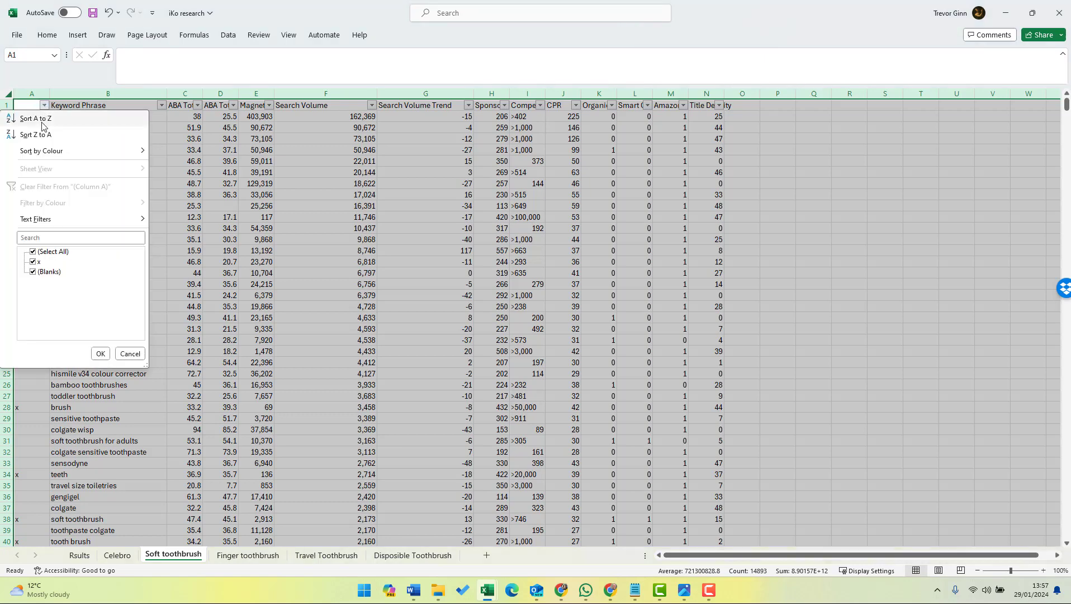
{"action": "left_click", "coordinate": [33, 272]}
{"action": "left_click", "coordinate": [100, 354]}
{"action": "left_click", "coordinate": [112, 307]}
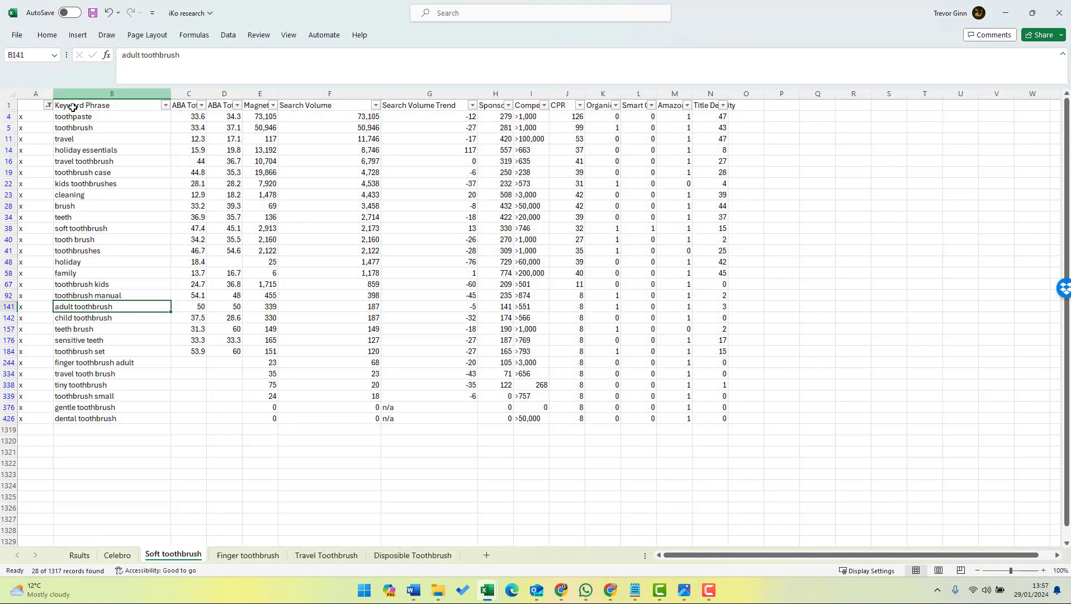
Copy the filtered Soft toothbrush rows from Keyword Phrase through Search Volume into the Rsults sheet, directly below the existing list from B26.
{"action": "left_click_drag", "start_coordinate": [68, 118], "coordinate": [309, 417]}
{"action": "key", "text": "ctrl+c"}
{"action": "left_click", "coordinate": [78, 555]}
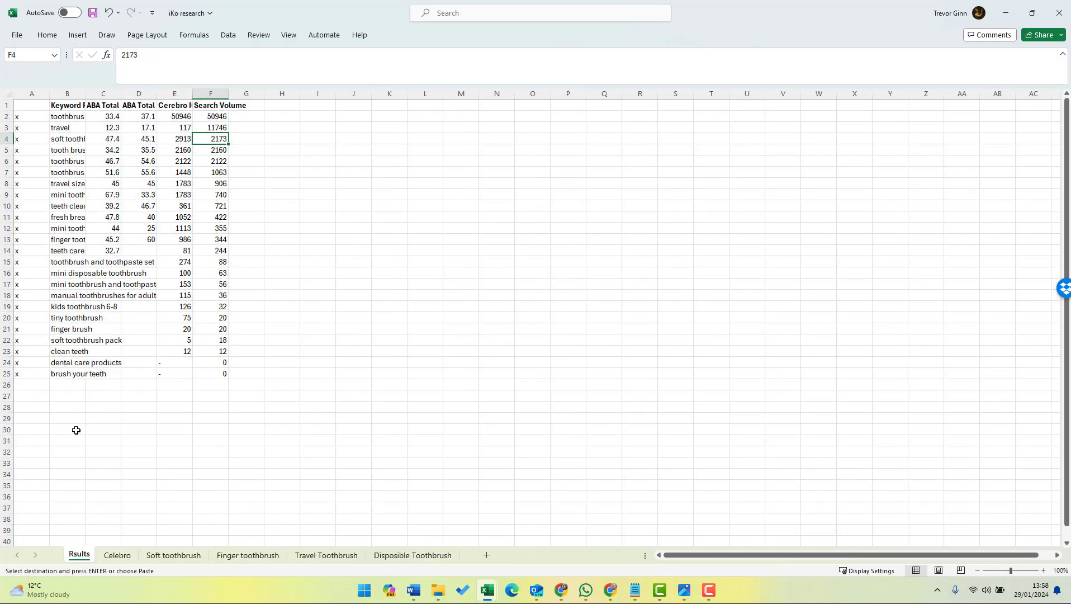
{"action": "left_click", "coordinate": [59, 385]}
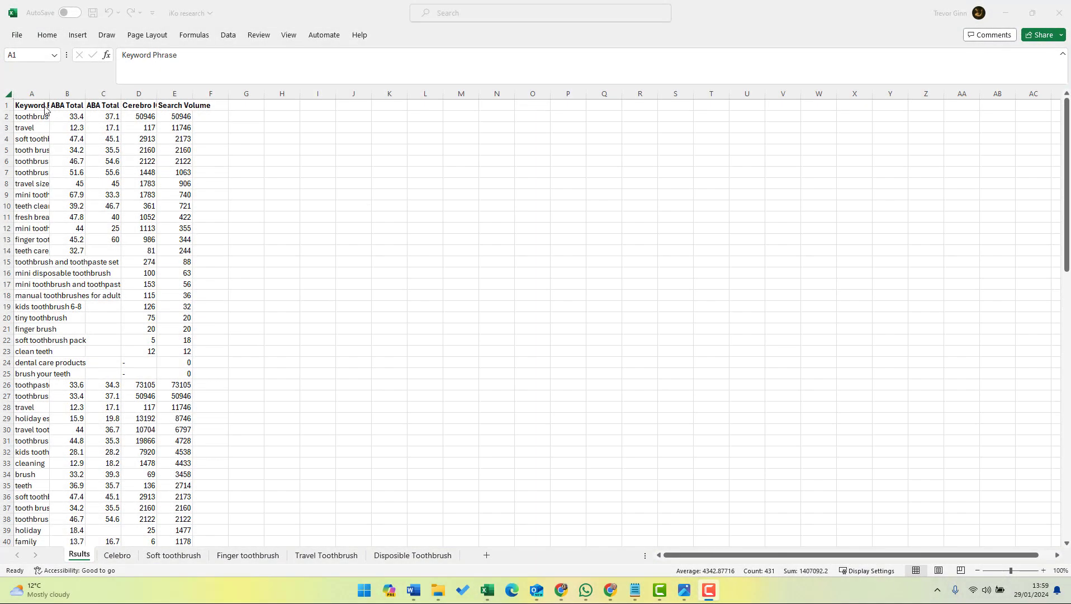
Widen the columns of the Rsults sheet evenly so the headers are fully readable.
{"action": "left_click", "coordinate": [52, 93]}
{"action": "left_click_drag", "start_coordinate": [52, 93], "coordinate": [115, 93]}
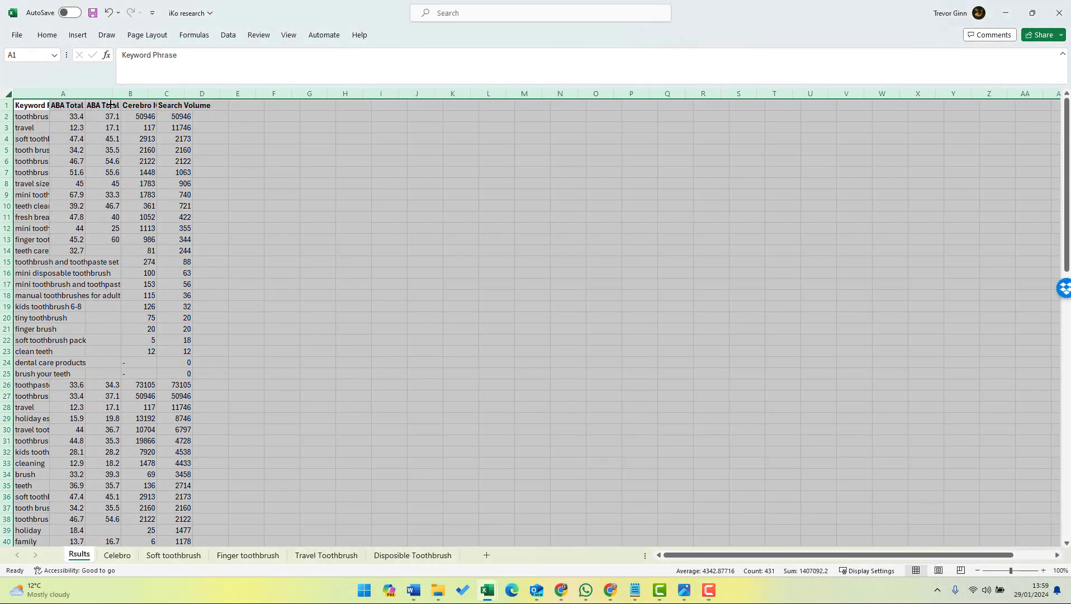
{"action": "left_click", "coordinate": [71, 138]}
Remove duplicate rows from columns A to E of the Rsults sheet, comparing all five columns with headers included.
{"action": "left_click_drag", "start_coordinate": [33, 93], "coordinate": [435, 100]}
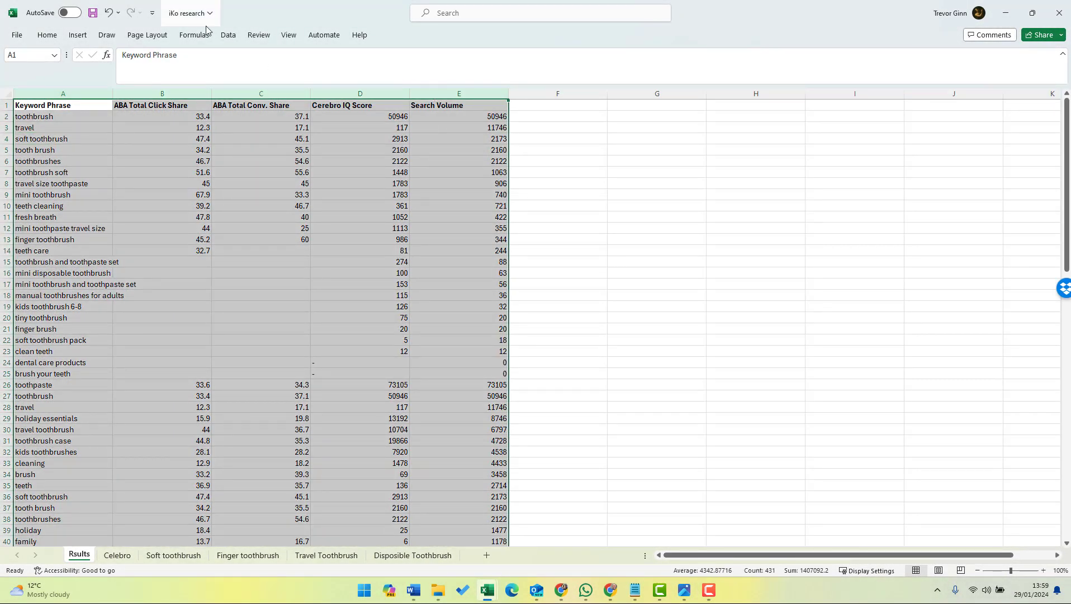
{"action": "left_click", "coordinate": [233, 37]}
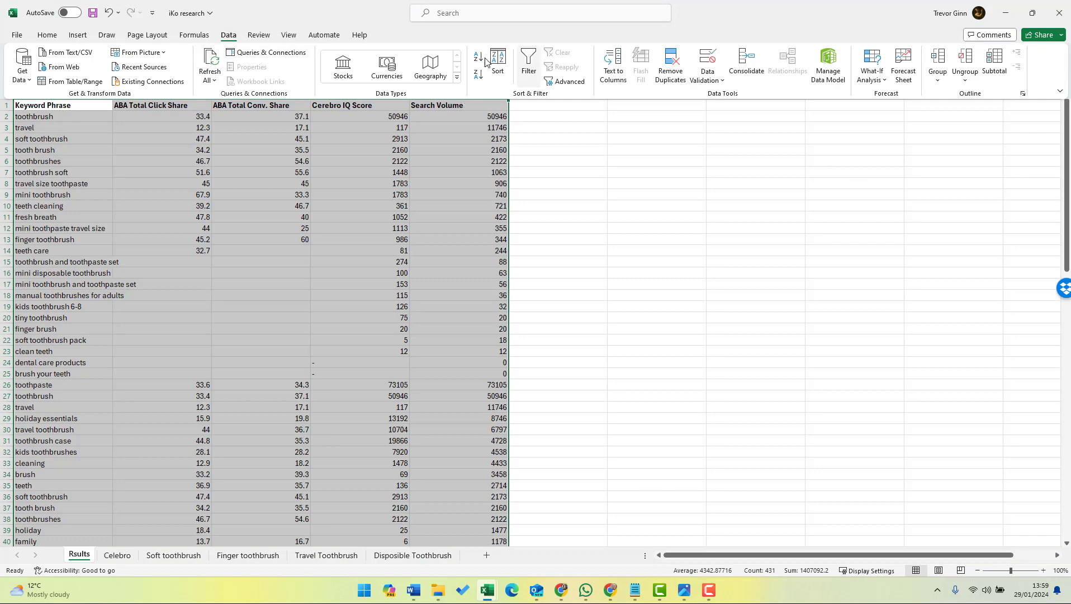
{"action": "left_click", "coordinate": [673, 79]}
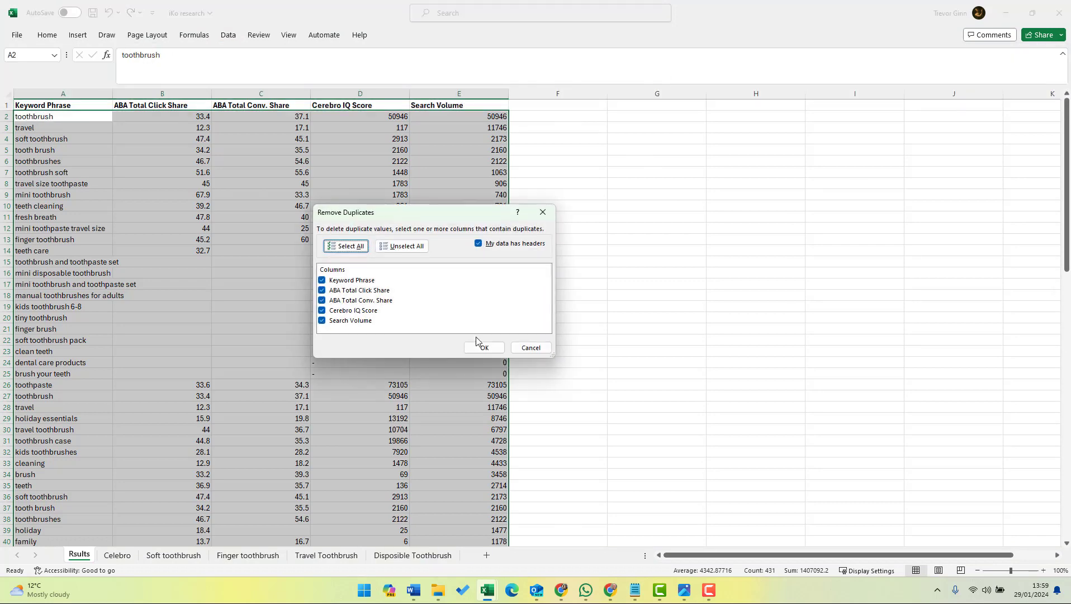
{"action": "left_click", "coordinate": [492, 351]}
{"action": "left_click", "coordinate": [545, 324]}
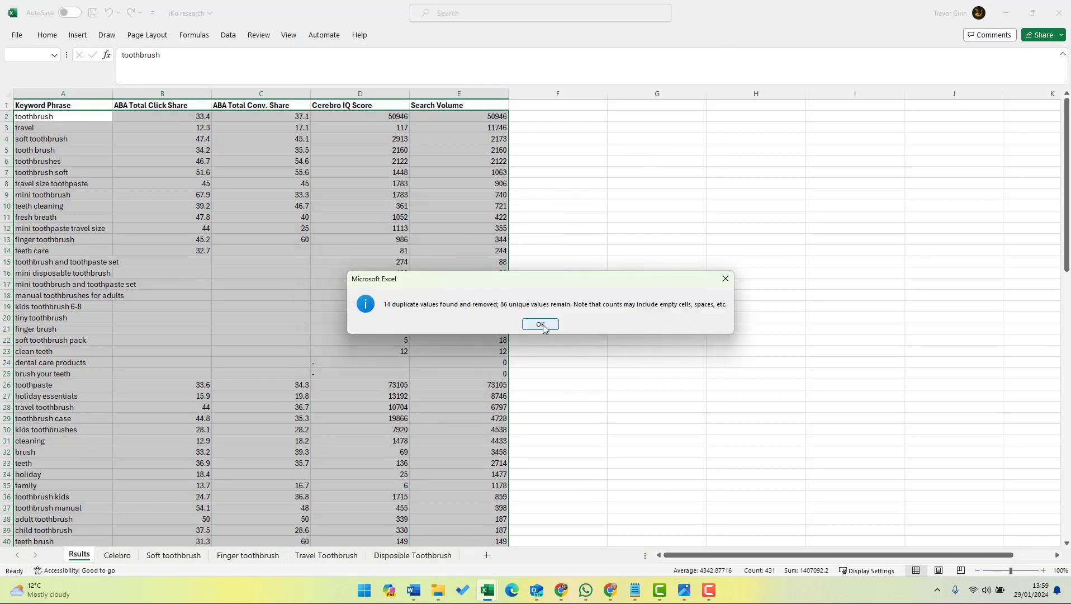
Widen the Keyword Phrase column on the Rsults sheet to fit the longer phrases.
{"action": "left_click", "coordinate": [106, 282]}
{"action": "left_click", "coordinate": [119, 216]}
{"action": "left_click_drag", "start_coordinate": [112, 94], "coordinate": [171, 94]}
Sort all data on the Rsults sheet by Search Volume, largest to smallest.
{"action": "left_click", "coordinate": [6, 93]}
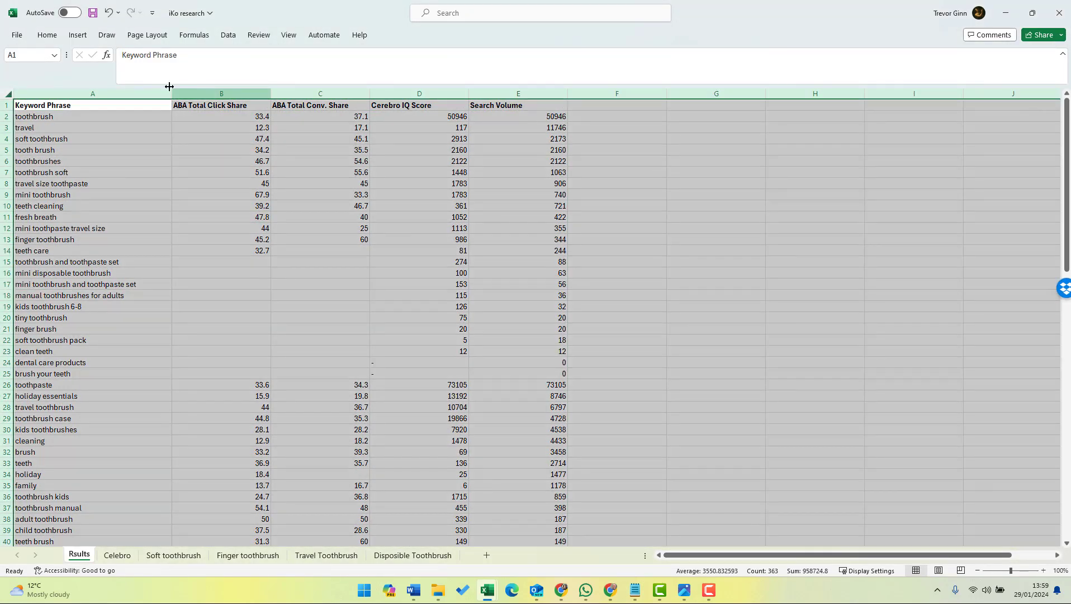
{"action": "left_click", "coordinate": [228, 35]}
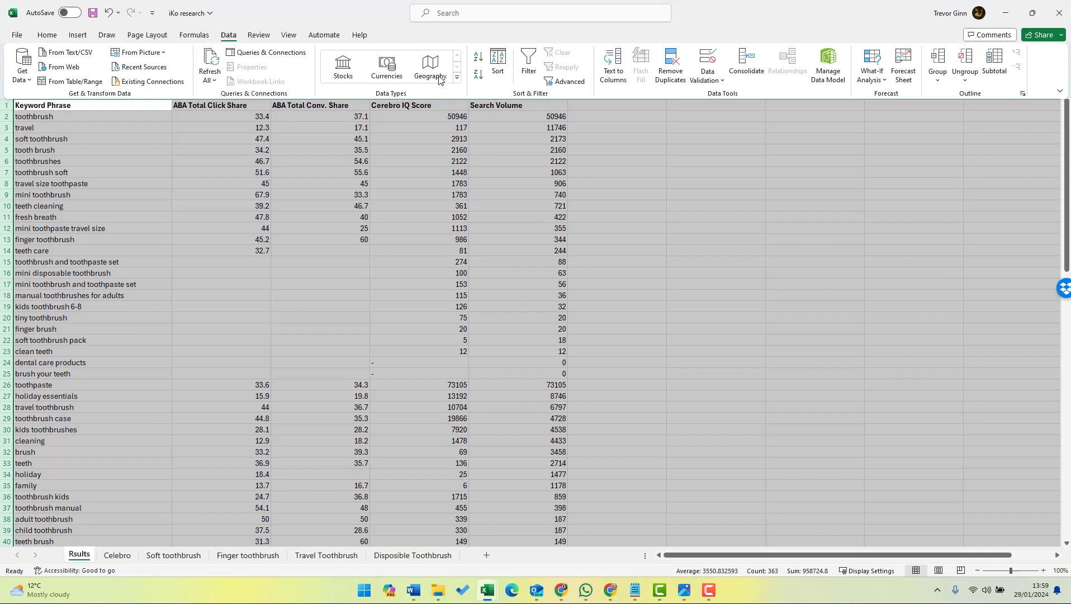
{"action": "left_click", "coordinate": [497, 64]}
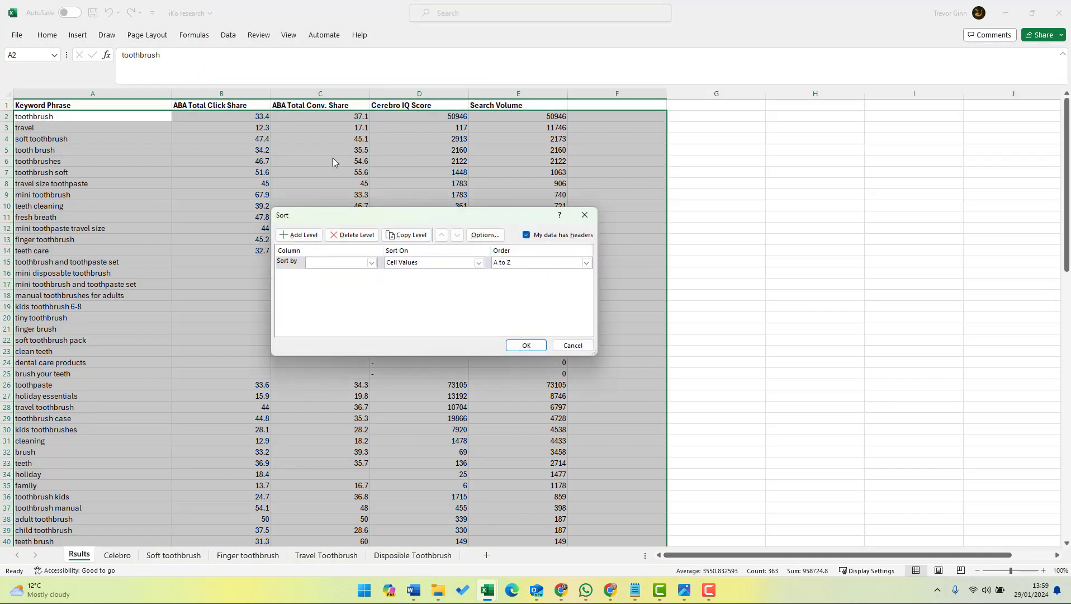
{"action": "left_click", "coordinate": [342, 262]}
{"action": "left_click", "coordinate": [339, 301]}
{"action": "left_click", "coordinate": [528, 266]}
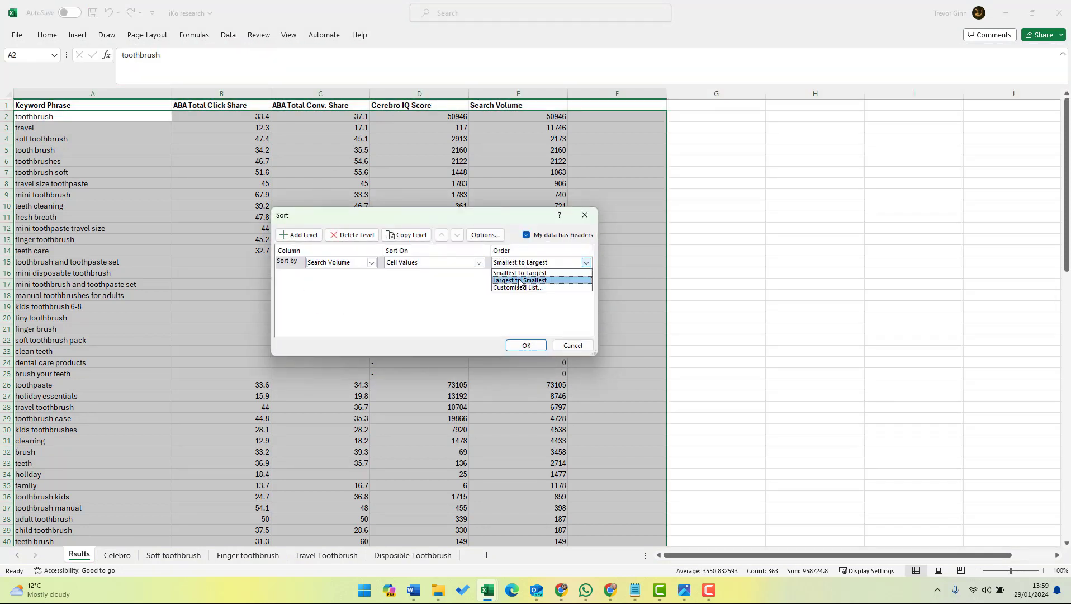
{"action": "left_click", "coordinate": [520, 285]}
{"action": "left_click", "coordinate": [521, 345]}
{"action": "left_click", "coordinate": [134, 160]}
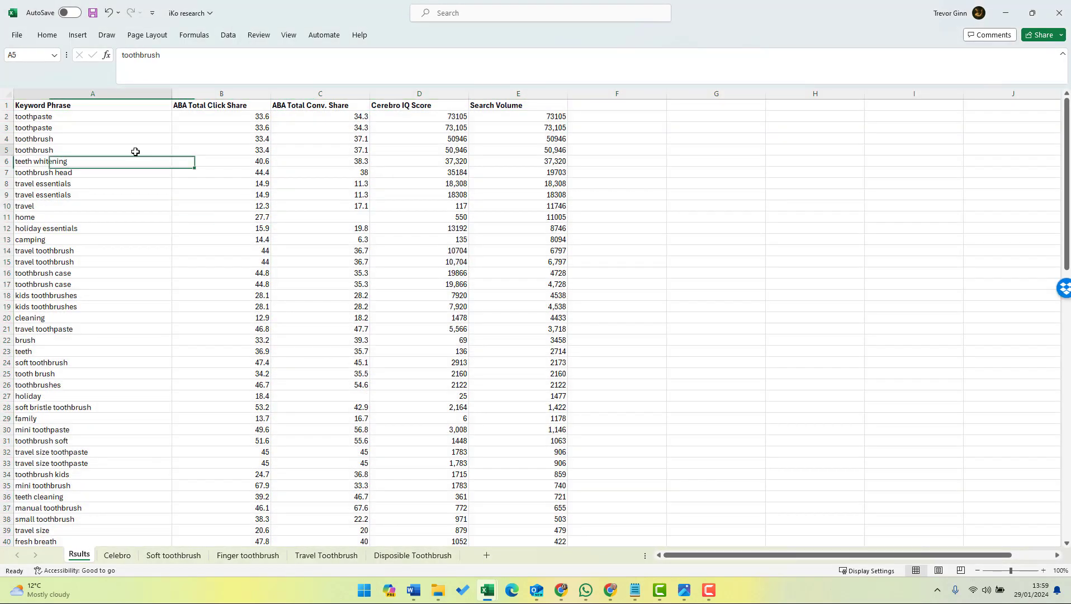
Look through the top keywords in the sorted Rsults list and compare their repeated entries and scores.
{"action": "left_click", "coordinate": [114, 116]}
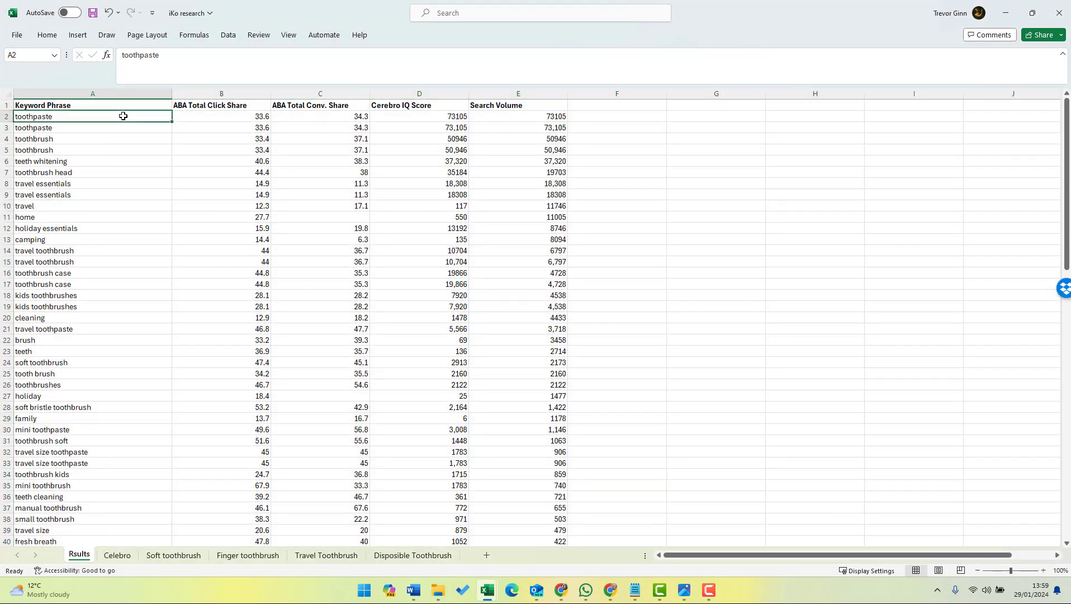
{"action": "key", "text": "Right"}
{"action": "key", "text": "Right"}
{"action": "key", "text": "Right"}
{"action": "key", "text": "Right"}
{"action": "key", "text": "Left"}
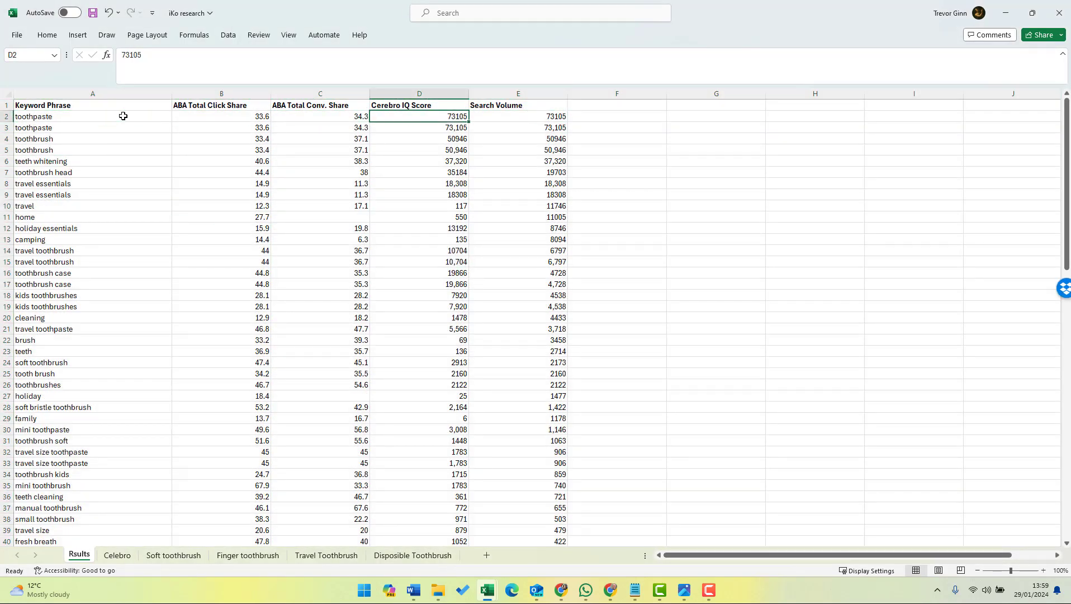
{"action": "left_click_drag", "start_coordinate": [4, 116], "coordinate": [5, 206]}
{"action": "left_click", "coordinate": [33, 286]}
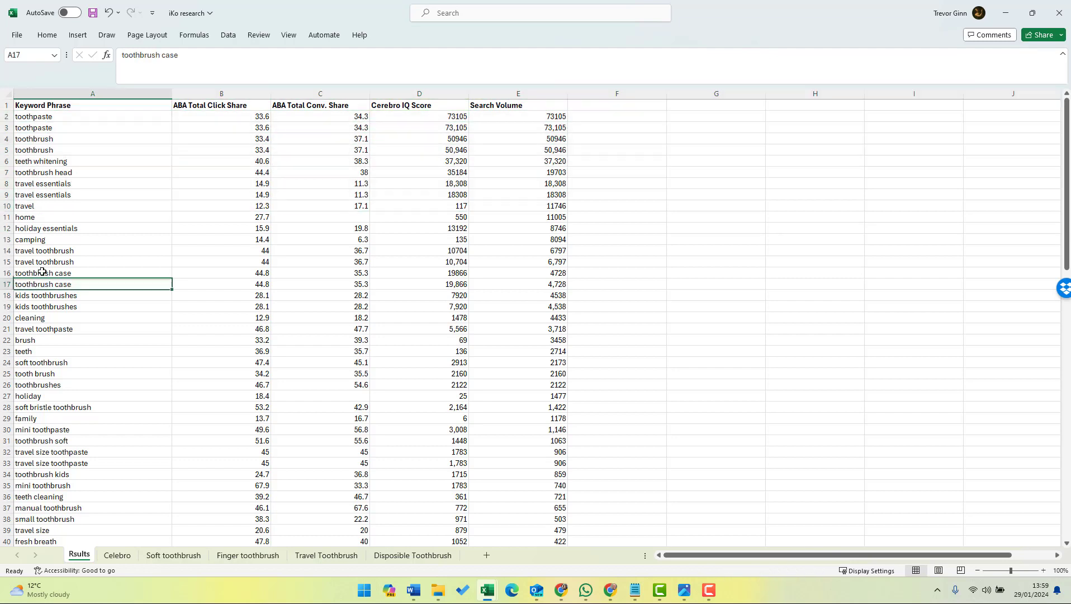
{"action": "left_click", "coordinate": [53, 258]}
{"action": "key", "text": "Up"}
{"action": "key", "text": "Up"}
{"action": "key", "text": "Up"}
{"action": "key", "text": "Up"}
{"action": "key", "text": "Up"}
{"action": "key", "text": "Up"}
{"action": "key", "text": "Up"}
{"action": "key", "text": "Up"}
{"action": "key", "text": "Up"}
{"action": "key", "text": "Up"}
{"action": "key", "text": "Up"}
{"action": "key", "text": "Up"}
{"action": "key", "text": "Up"}
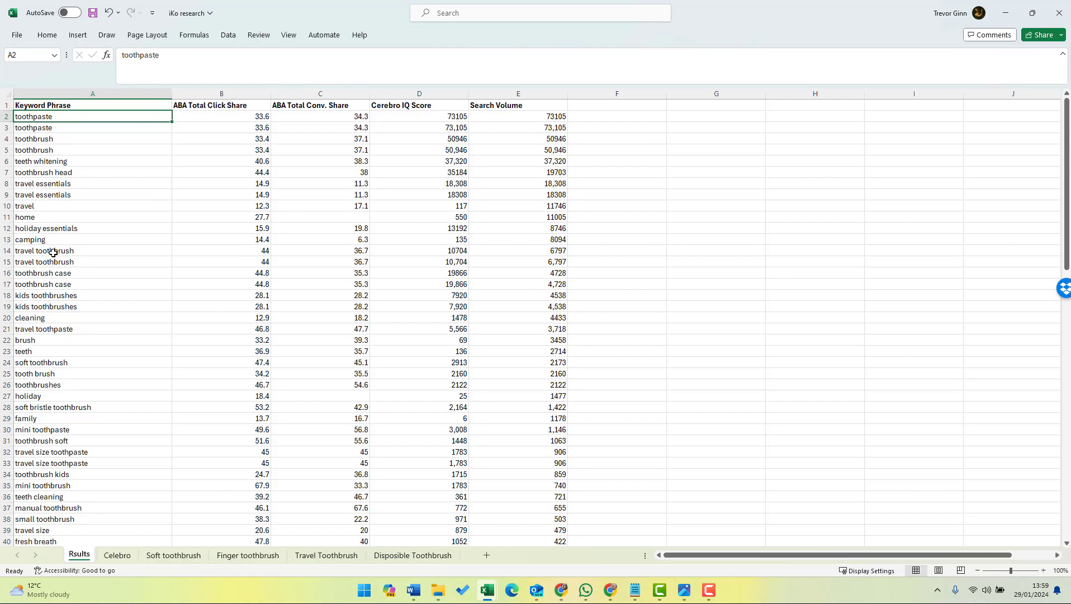
Label the first toothpaste row as Primary in column F and copy the label to the first toothbrush row.
{"action": "key", "text": "Right"}
{"action": "key", "text": "Right"}
{"action": "key", "text": "Right"}
{"action": "key", "text": "Right"}
{"action": "key", "text": "Right"}
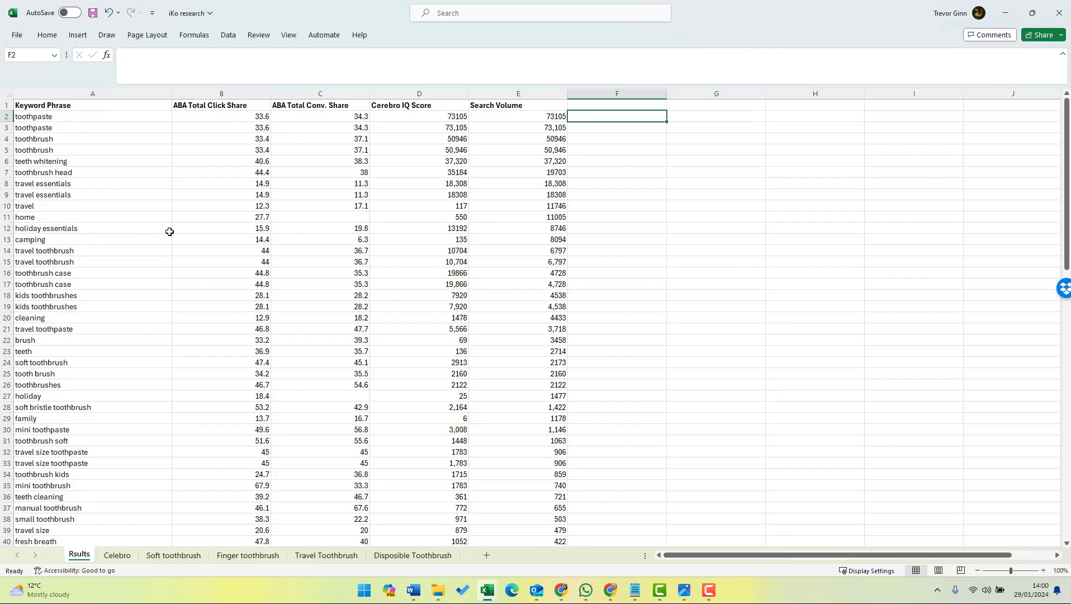
{"action": "type", "text": "Prim"}
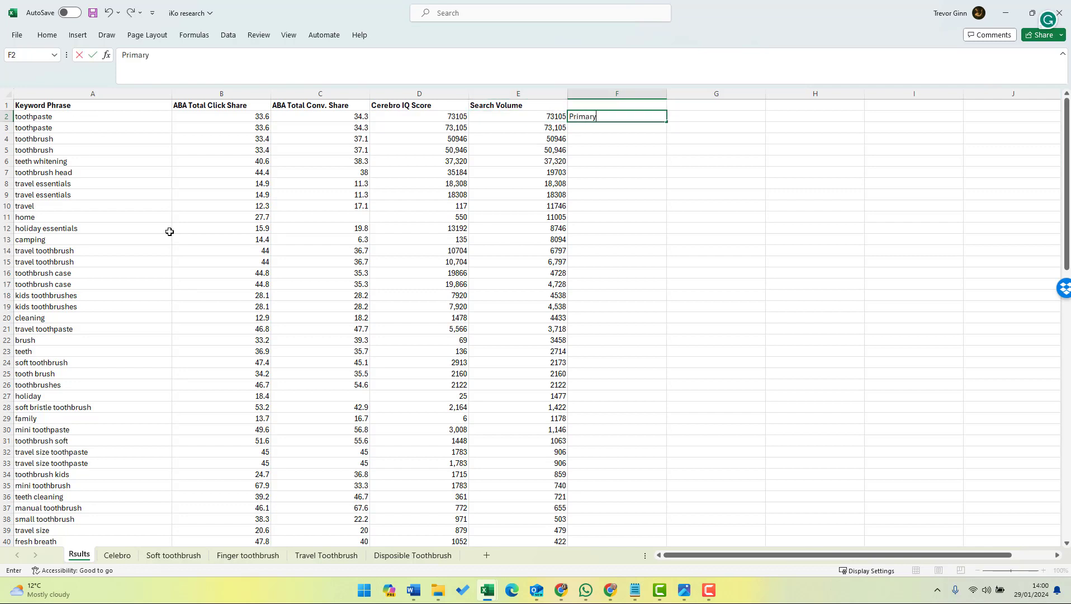
{"action": "type", "text": "ary"}
{"action": "key", "text": "ctrl+Return"}
{"action": "key", "text": "ctrl+c"}
{"action": "key", "text": "Down"}
{"action": "key", "text": "Down"}
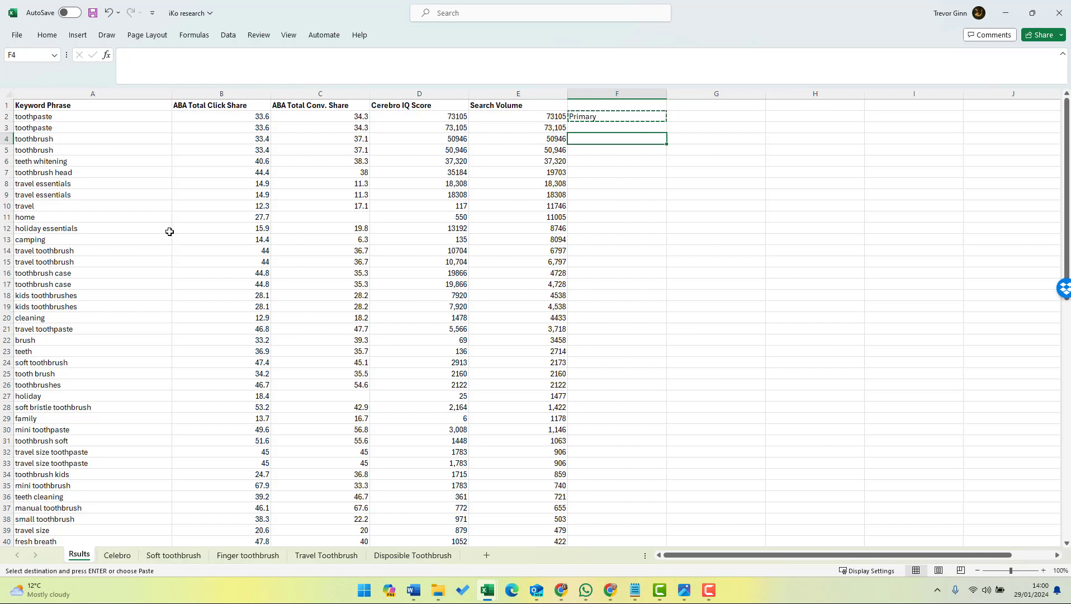
{"action": "key", "text": "ctrl+v"}
Paste the Primary label in column F for toothbrush head and the first travel essentials row.
{"action": "key", "text": "Down"}
{"action": "key", "text": "Down"}
{"action": "key", "text": "Down"}
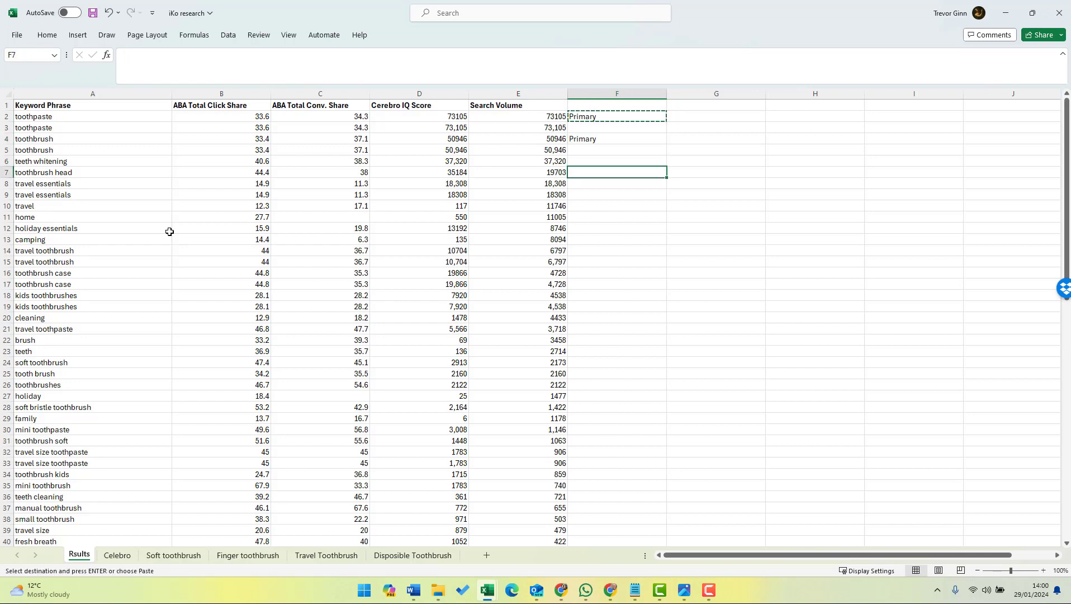
{"action": "key", "text": "ctrl+v"}
{"action": "key", "text": "Down"}
{"action": "key", "text": "ctrl+v"}
Paste the Primary label in column F for the keywords travel and home.
{"action": "key", "text": "Down"}
{"action": "key", "text": "Down"}
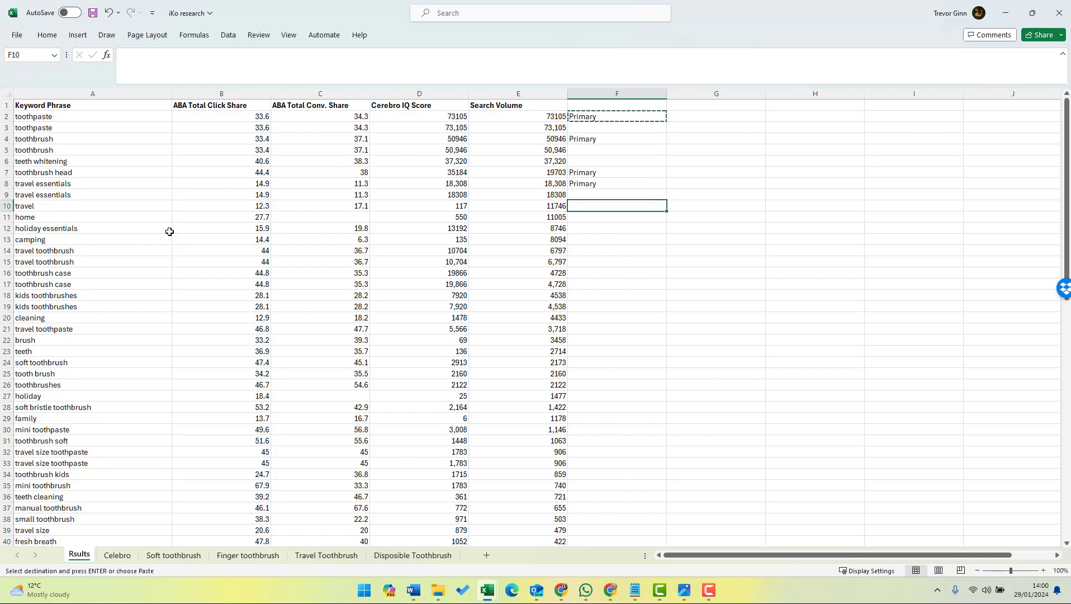
{"action": "key", "text": "ctrl+v"}
{"action": "key", "text": "Down"}
{"action": "key", "text": "ctrl+v"}
Paste the Primary label in column F for the first travel toothbrush and first kids toothbrushes rows.
{"action": "key", "text": "Down"}
{"action": "key", "text": "Down"}
{"action": "key", "text": "Down"}
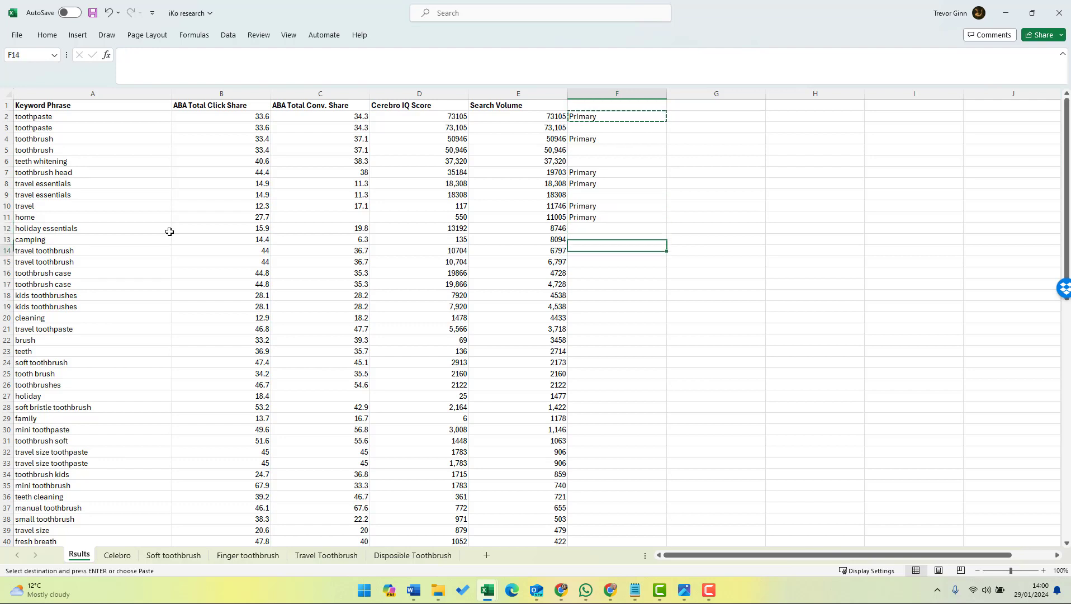
{"action": "key", "text": "ctrl+v"}
{"action": "key", "text": "Down"}
Paste the Primary label in column F for the keywords cleaning, brush and soft toothbrush.
{"action": "key", "text": "Down"}
{"action": "key", "text": "Down"}
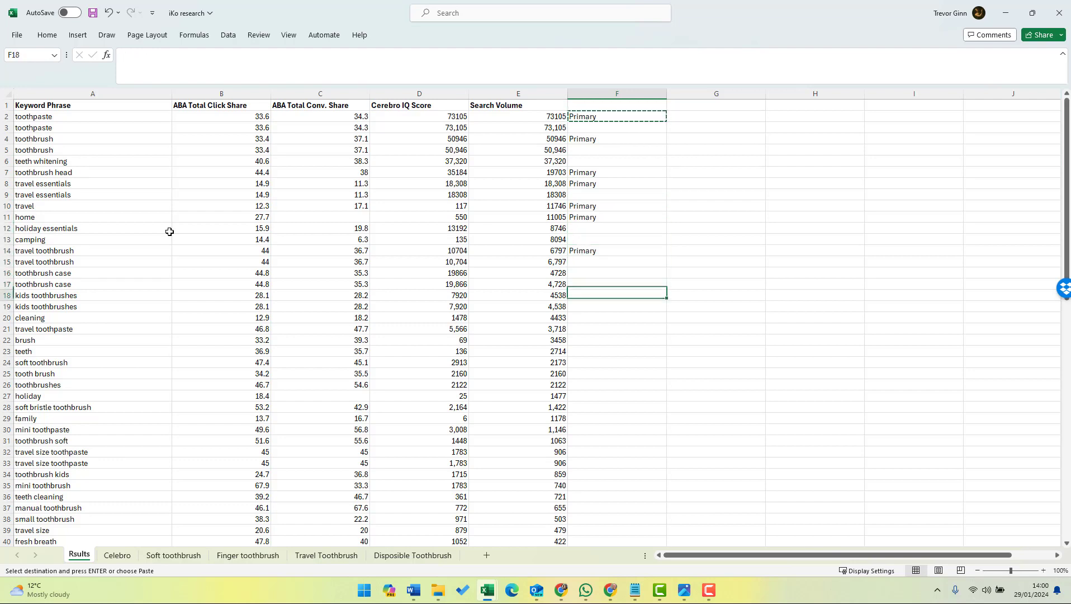
{"action": "key", "text": "Down"}
{"action": "key", "text": "ctrl+v"}
{"action": "key", "text": "Down"}
{"action": "key", "text": "Down"}
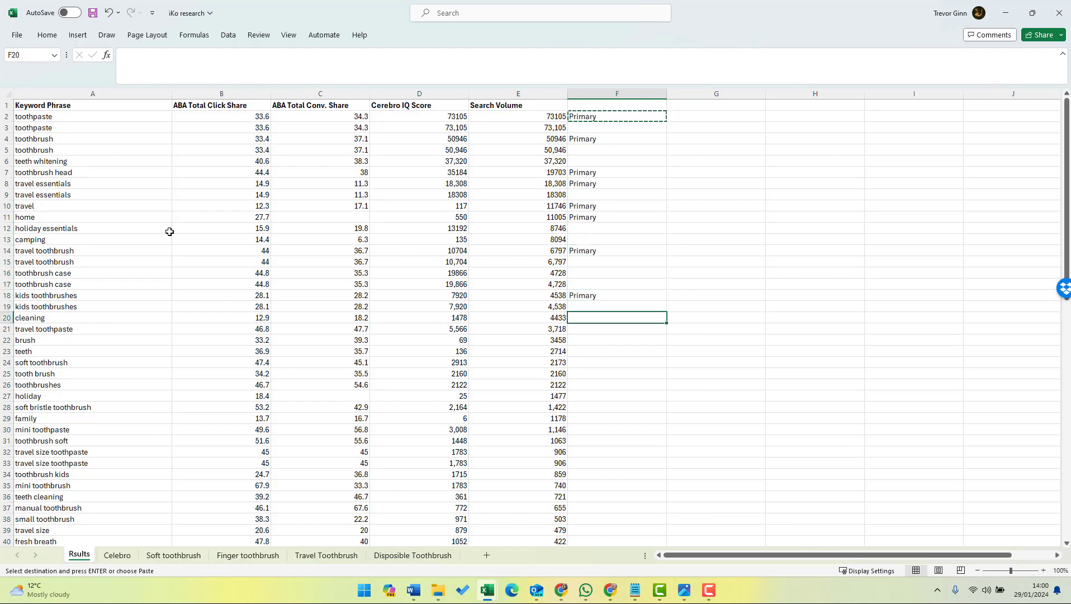
{"action": "key", "text": "ctrl+v"}
{"action": "key", "text": "Down"}
{"action": "key", "text": "Down"}
{"action": "key", "text": "ctrl+v"}
{"action": "key", "text": "Down"}
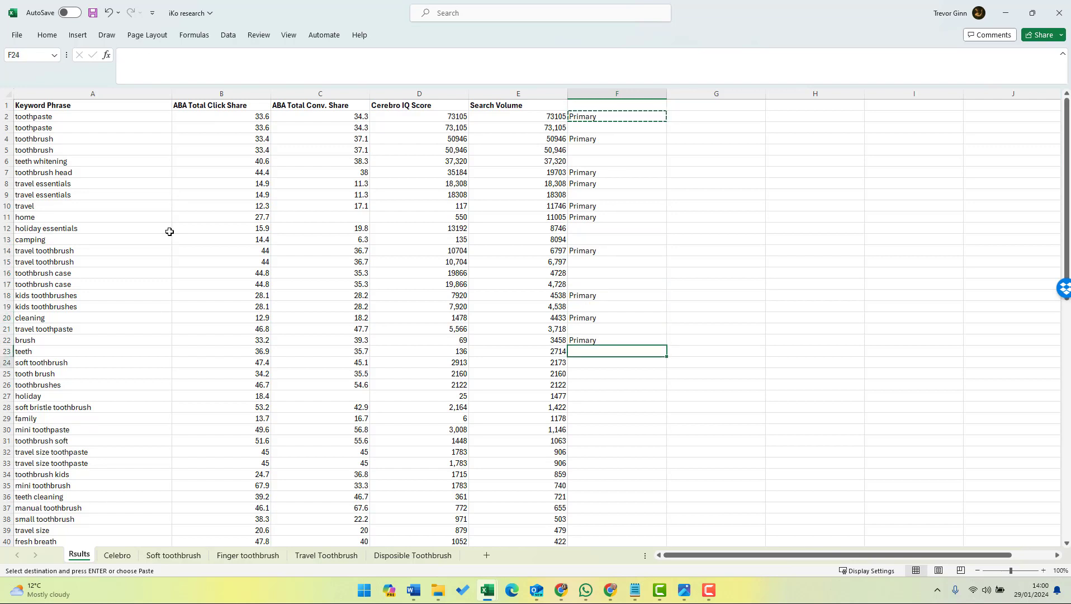
{"action": "key", "text": "Down"}
{"action": "key", "text": "ctrl+v"}
{"action": "key", "text": "Up"}
{"action": "key", "text": "Up"}
{"action": "key", "text": "Up"}
{"action": "key", "text": "Up"}
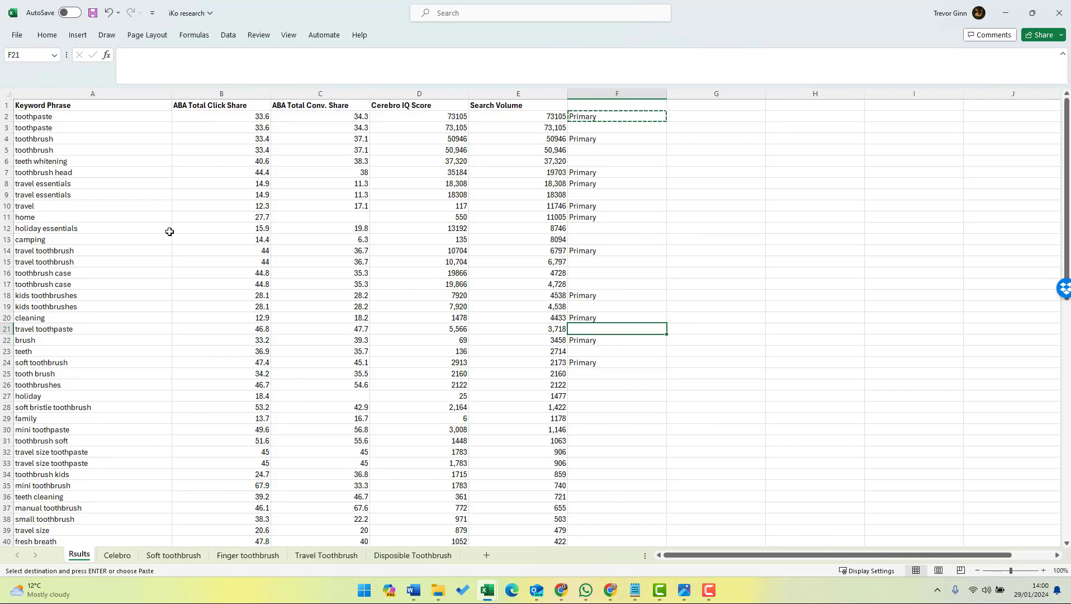
{"action": "key", "text": "Down"}
{"action": "key", "text": "Down"}
{"action": "key", "text": "Down"}
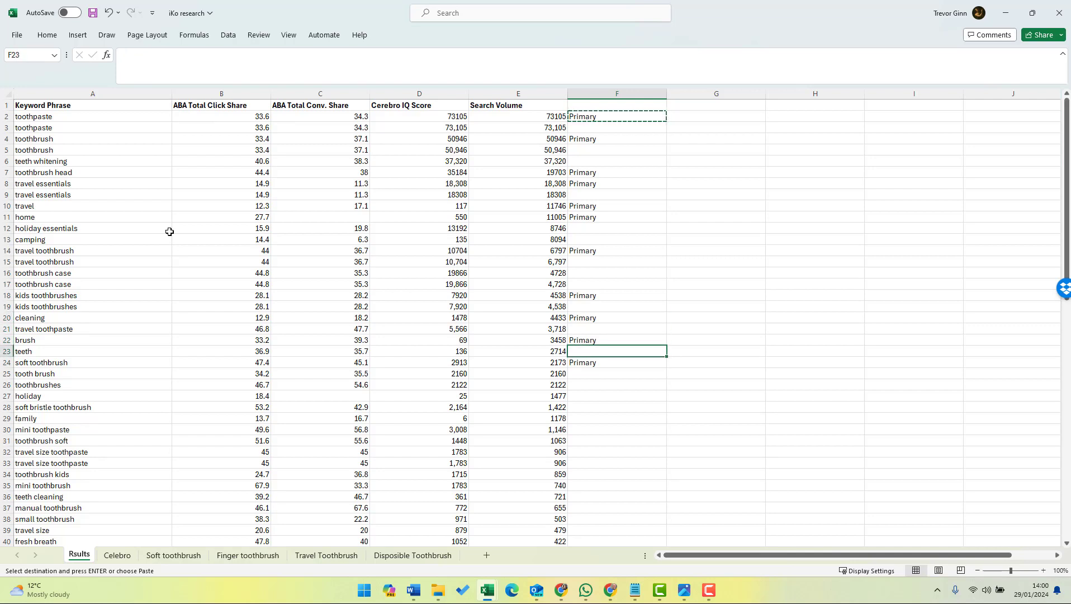